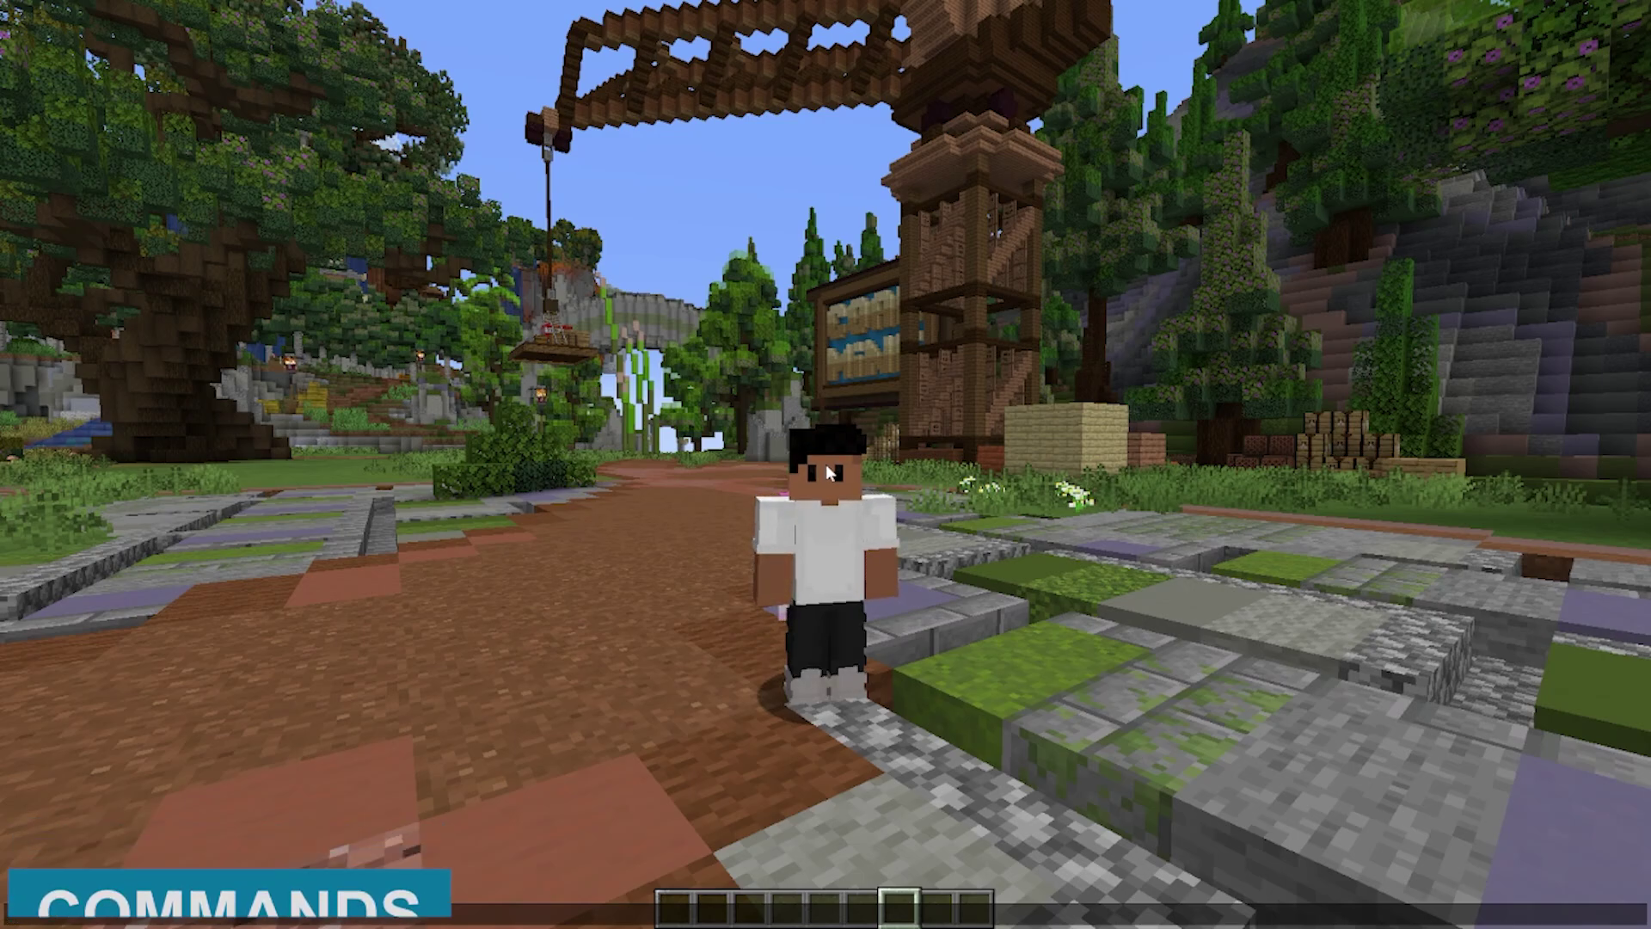
Start an /animcore command in the Minecraft chat.
{"action": "key", "text": "t"}
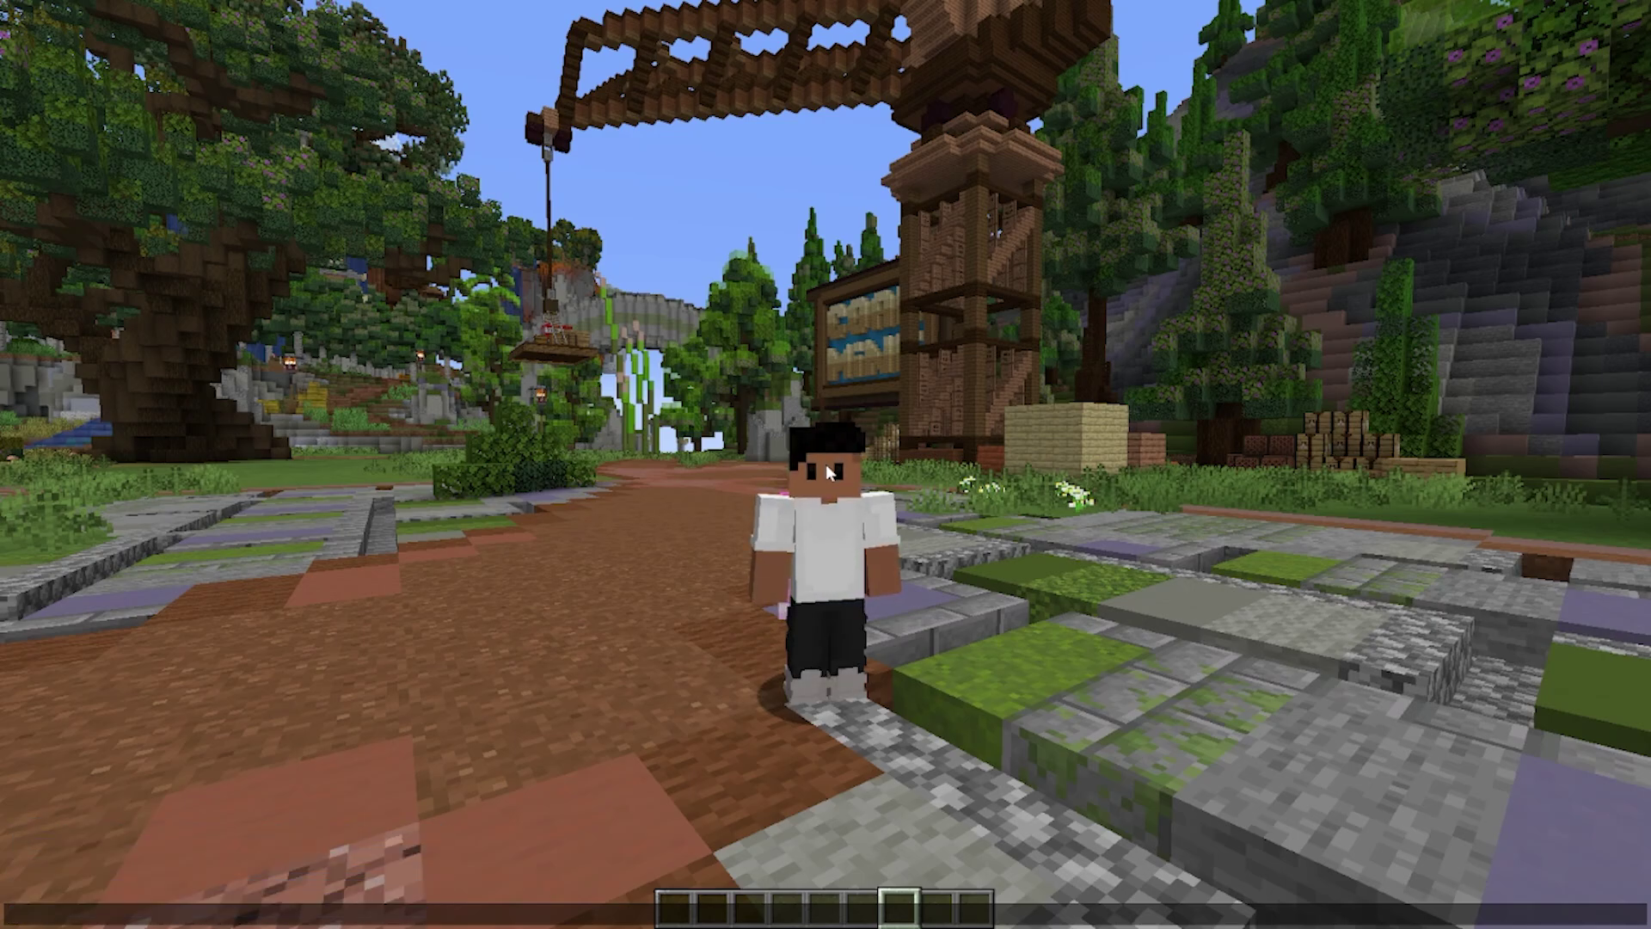
{"action": "key", "text": "Escape"}
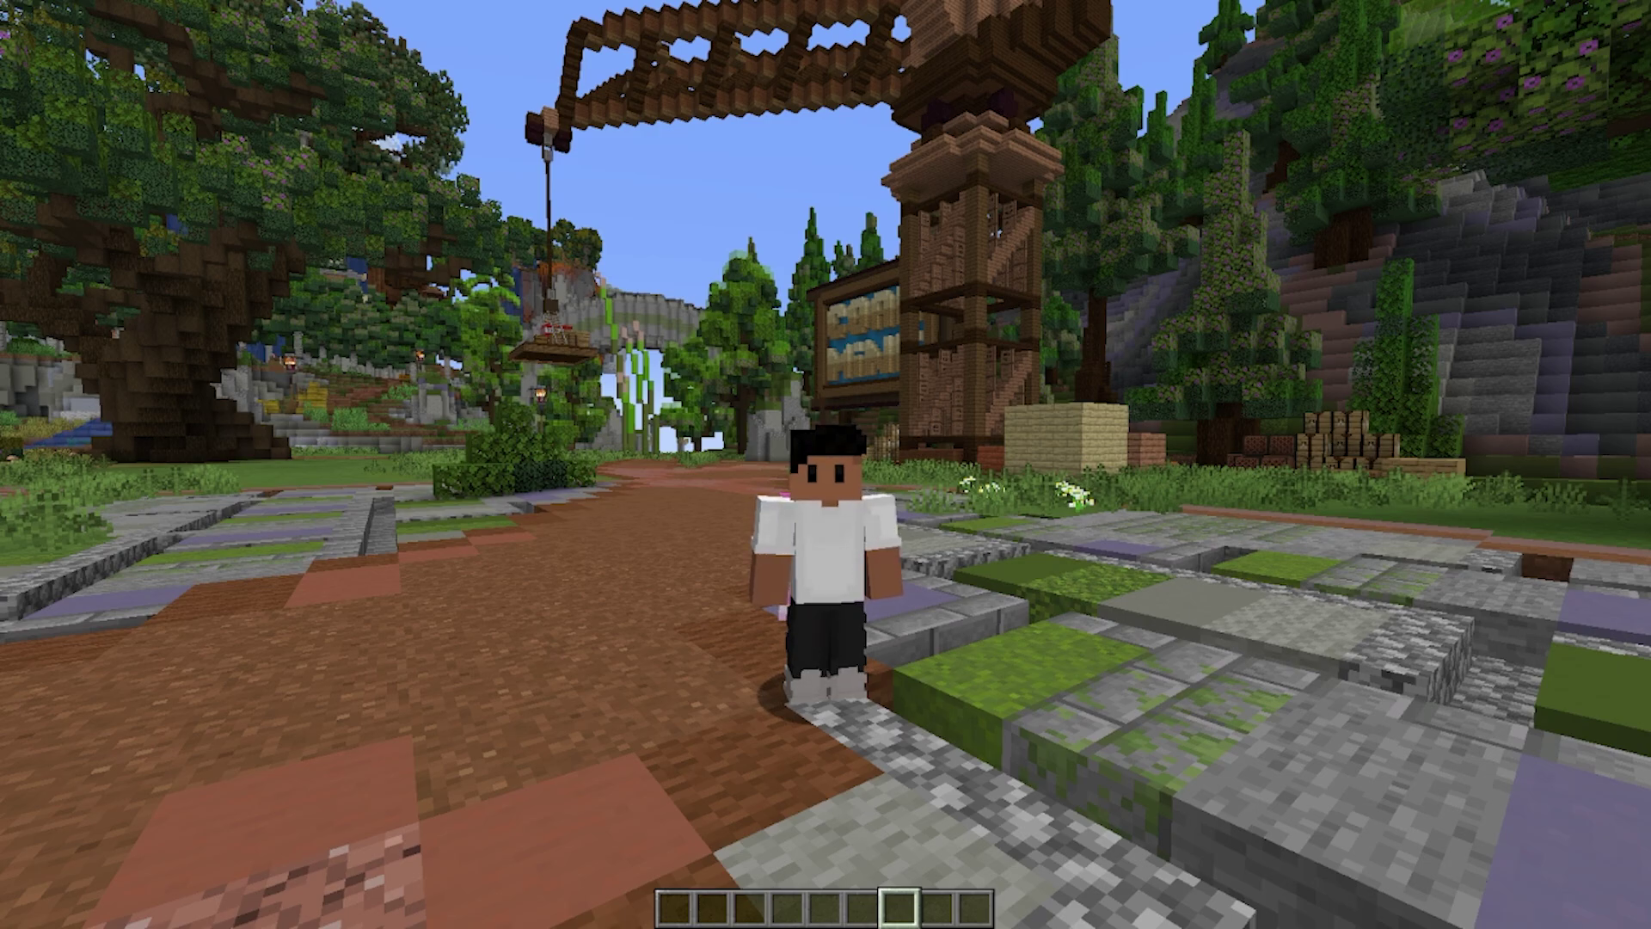
{"action": "type", "text": "//"}
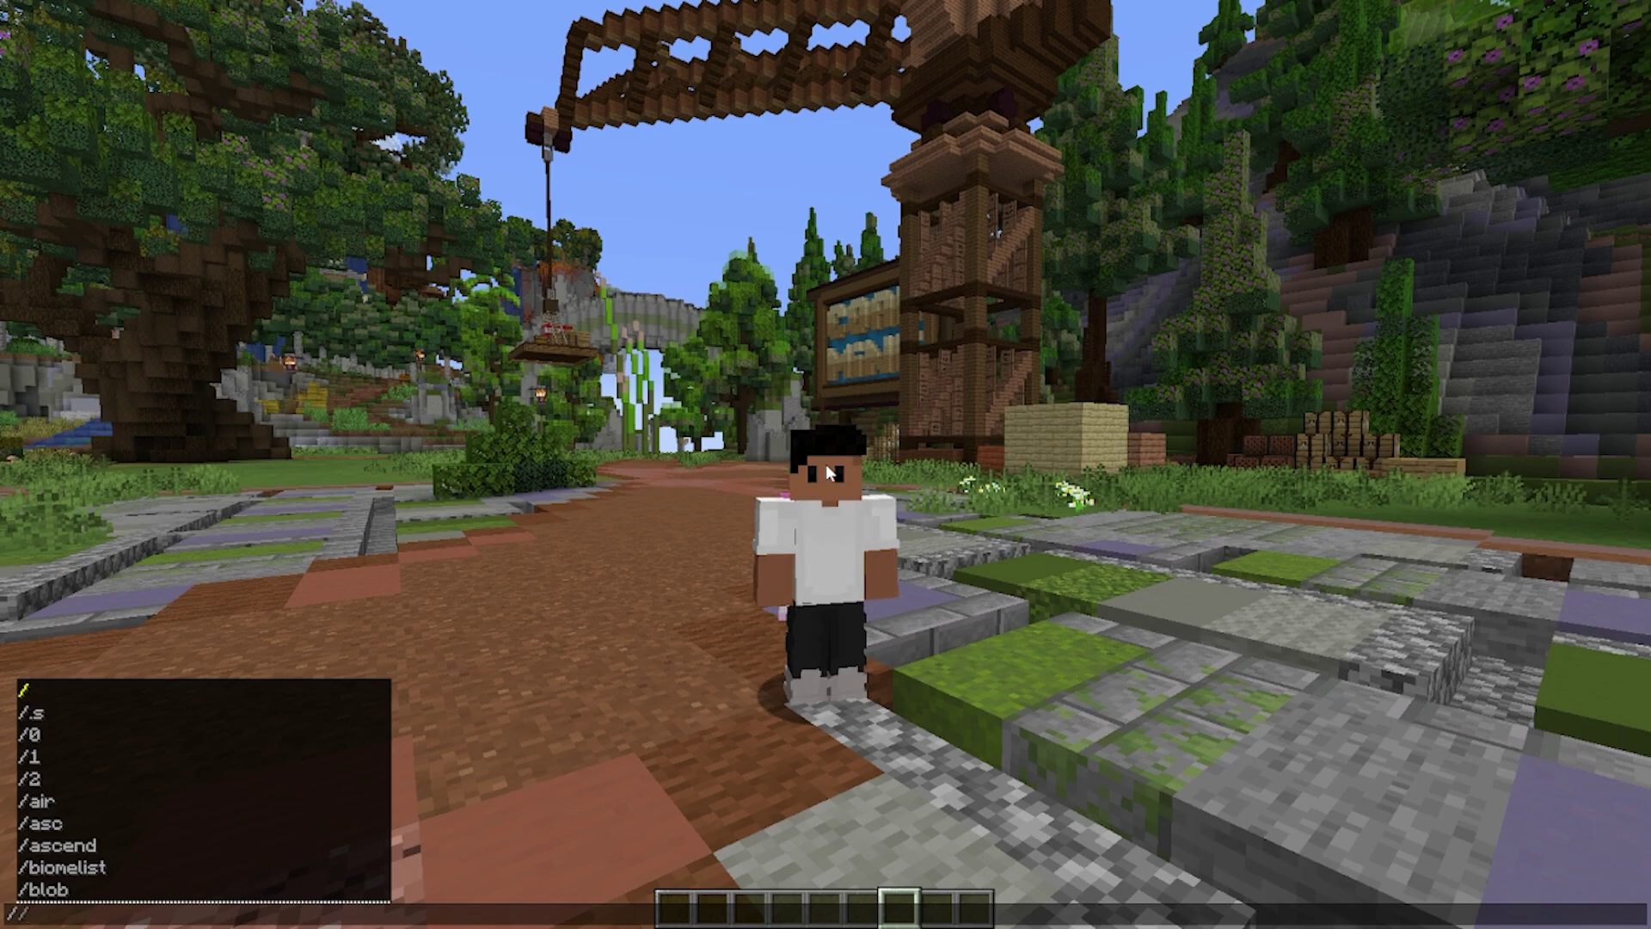
{"action": "key", "text": "BackSpace"}
{"action": "type", "text": "animcore"}
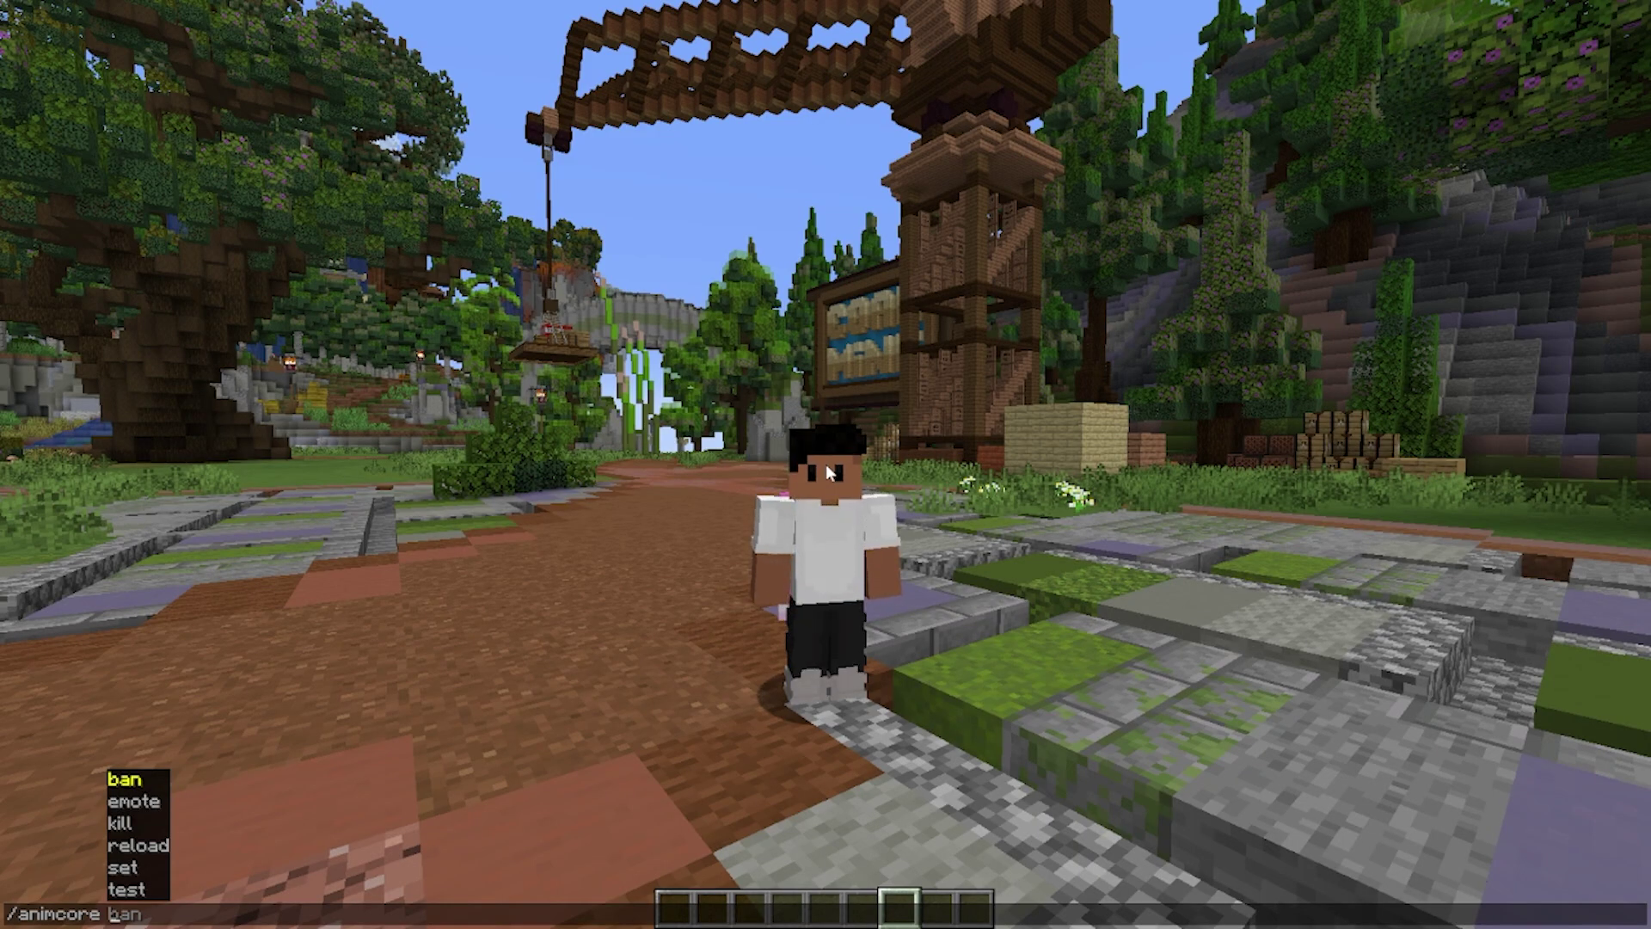
Complete it as test join delivery_animation on your own player and run it.
{"action": "key", "text": "Down"}
{"action": "key", "text": "Down"}
{"action": "key", "text": "Down"}
{"action": "key", "text": "Down"}
{"action": "key", "text": "Down"}
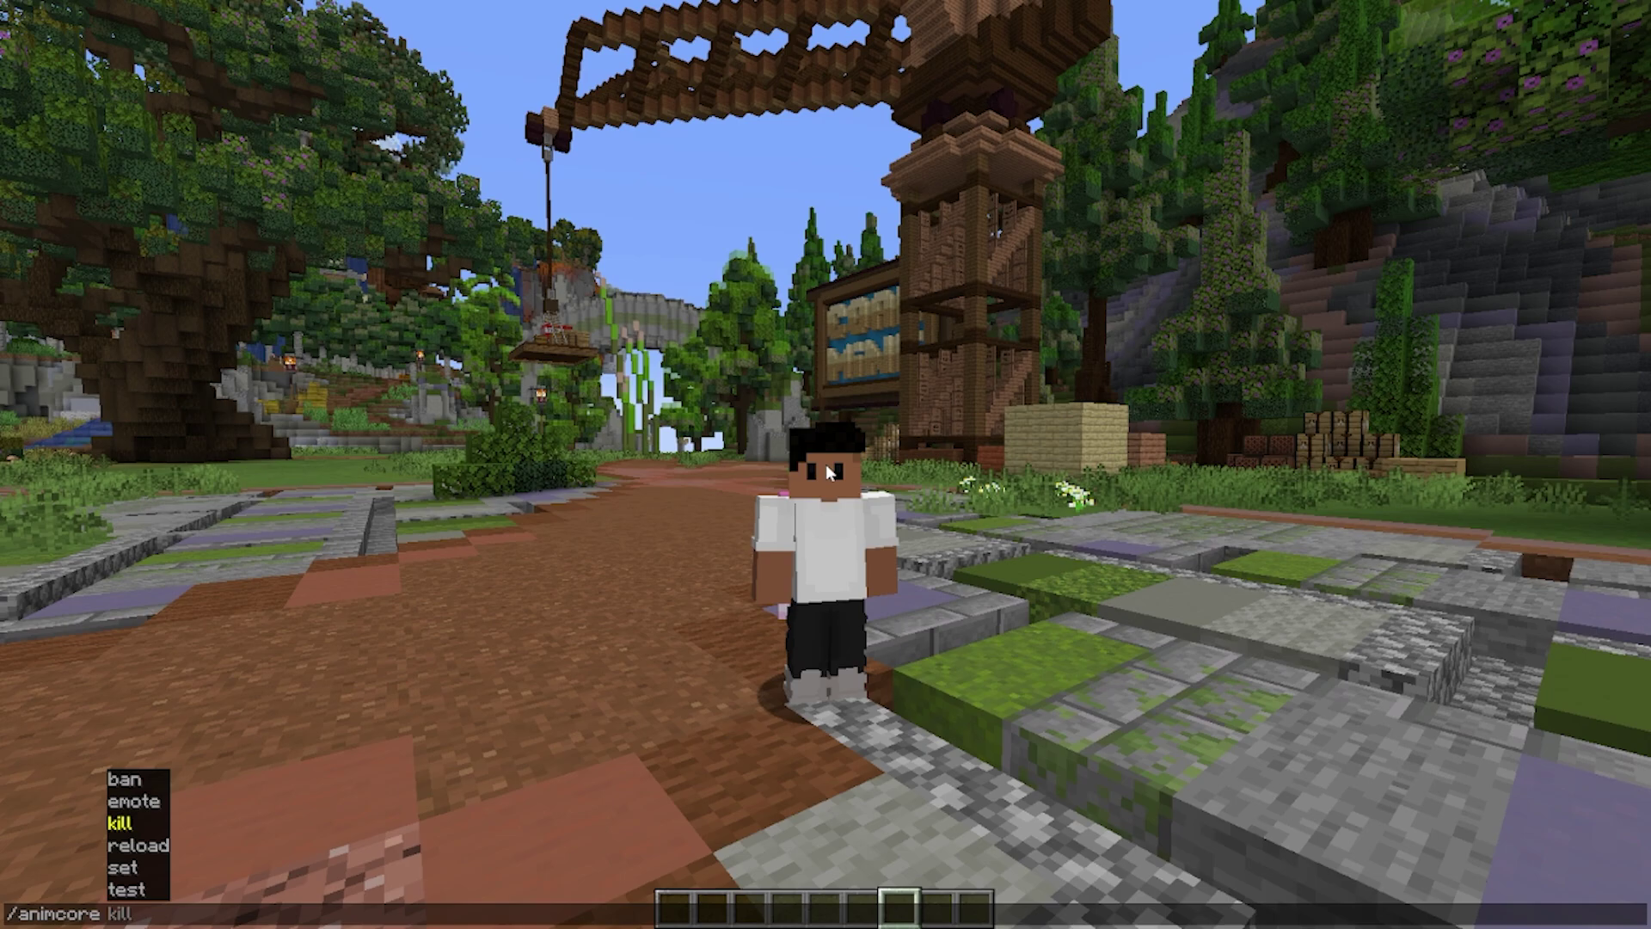
{"action": "key", "text": "Tab"}
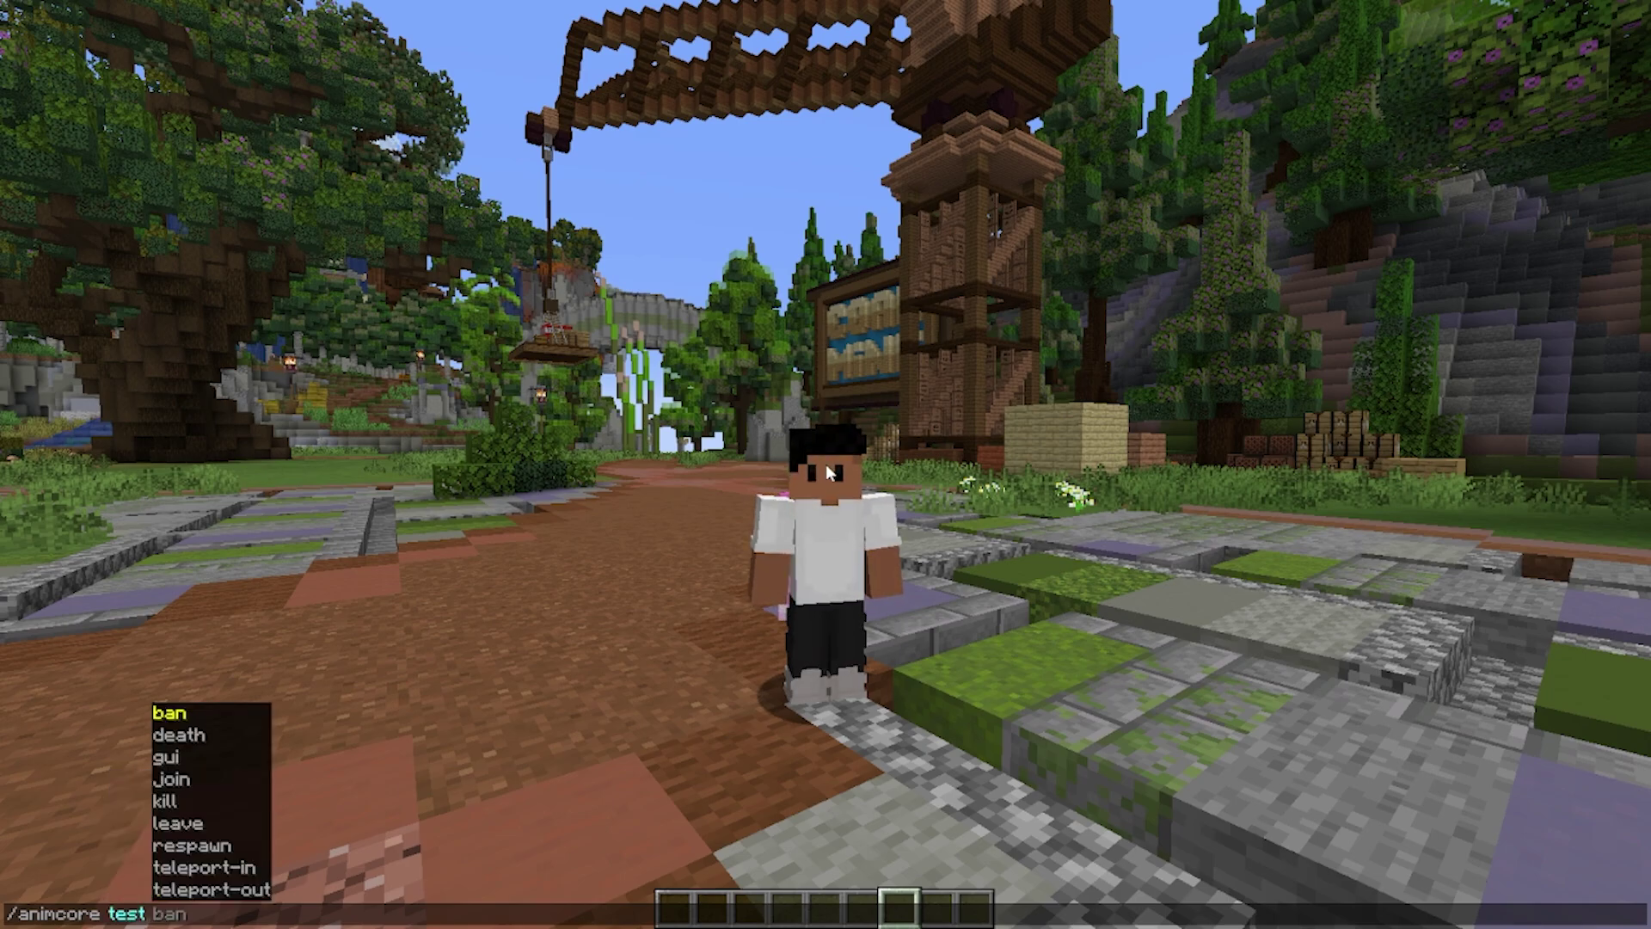
{"action": "key", "text": "Down"}
{"action": "key", "text": "Down"}
{"action": "key", "text": "Down"}
{"action": "key", "text": "Tab"}
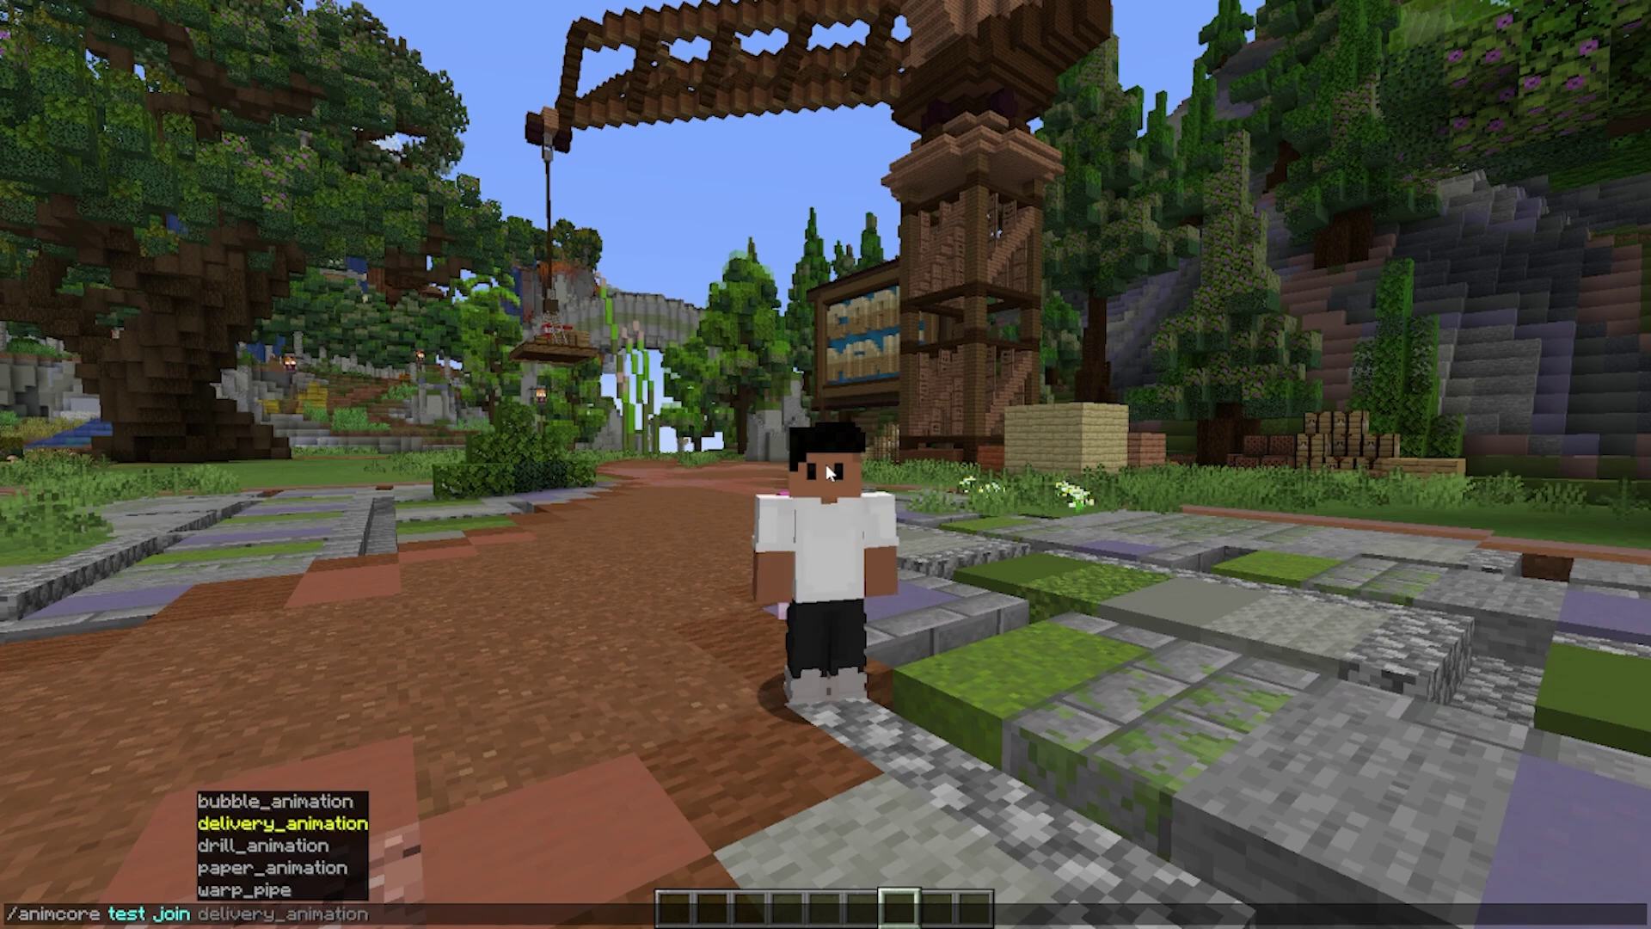
{"action": "key", "text": "Down"}
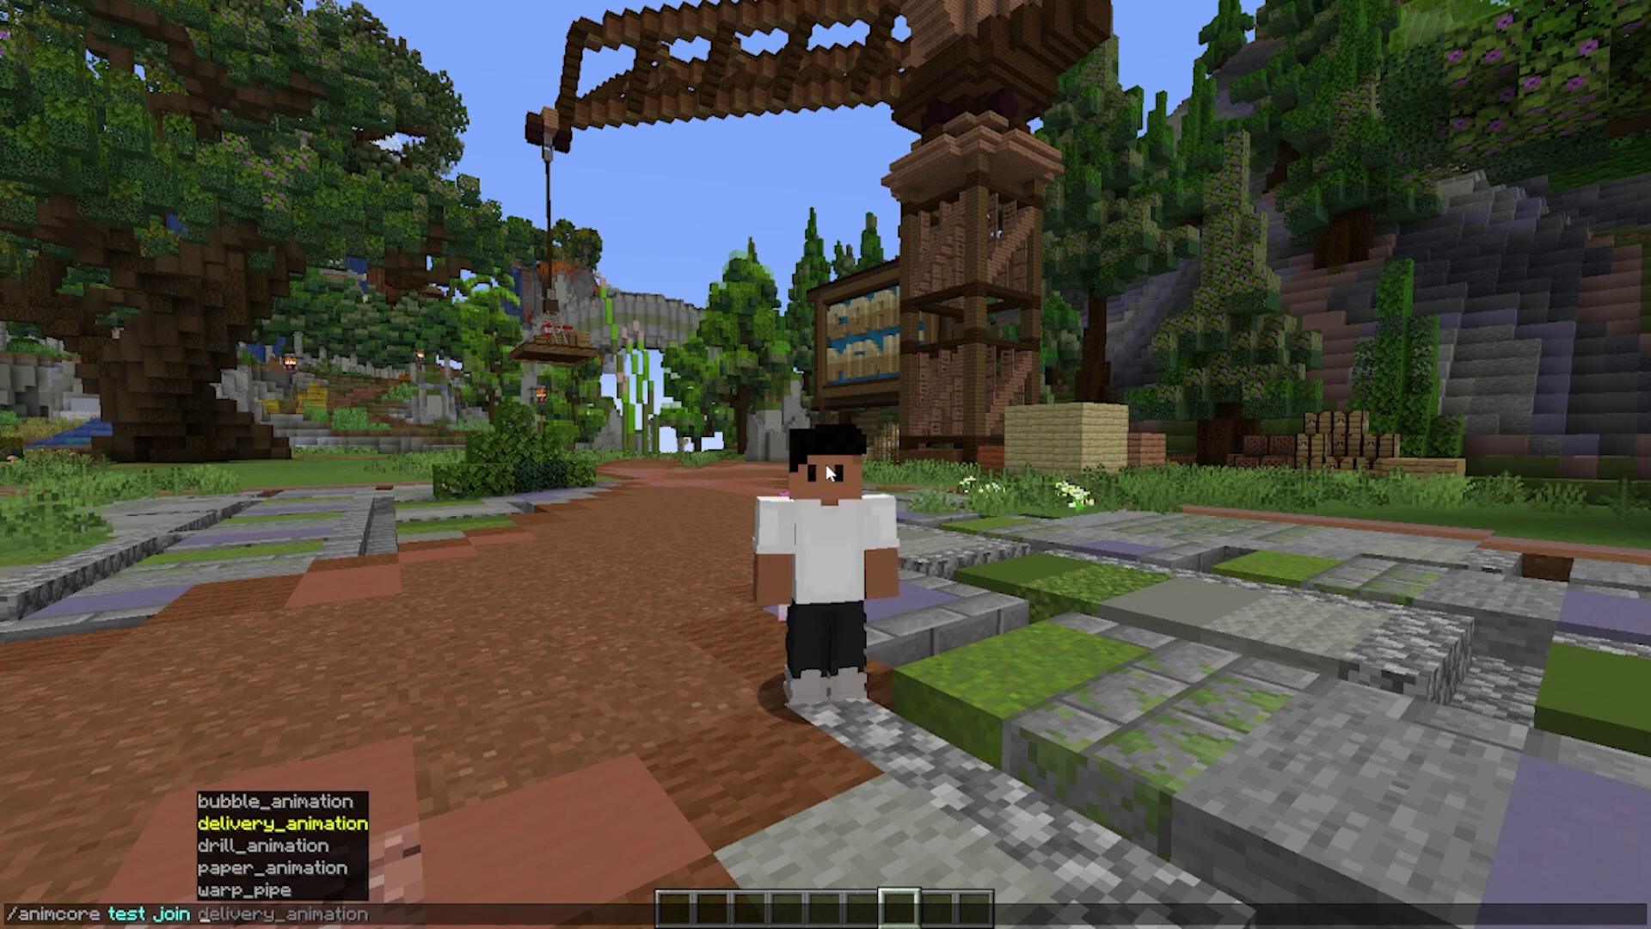
{"action": "key", "text": "Tab"}
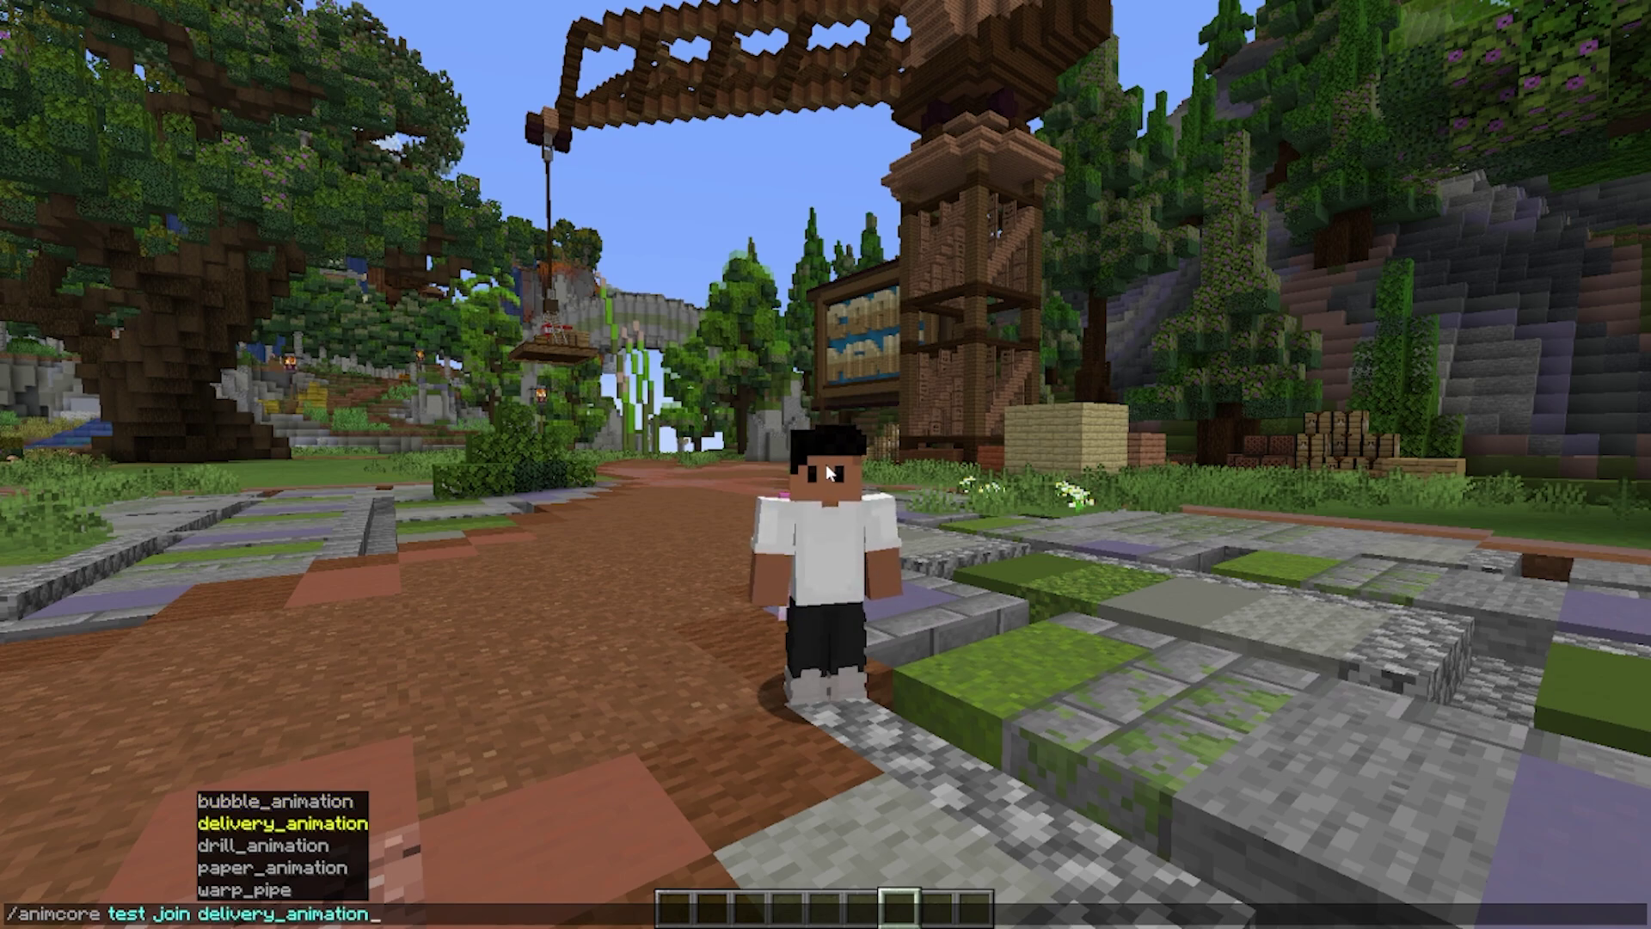
{"action": "key", "text": "Tab"}
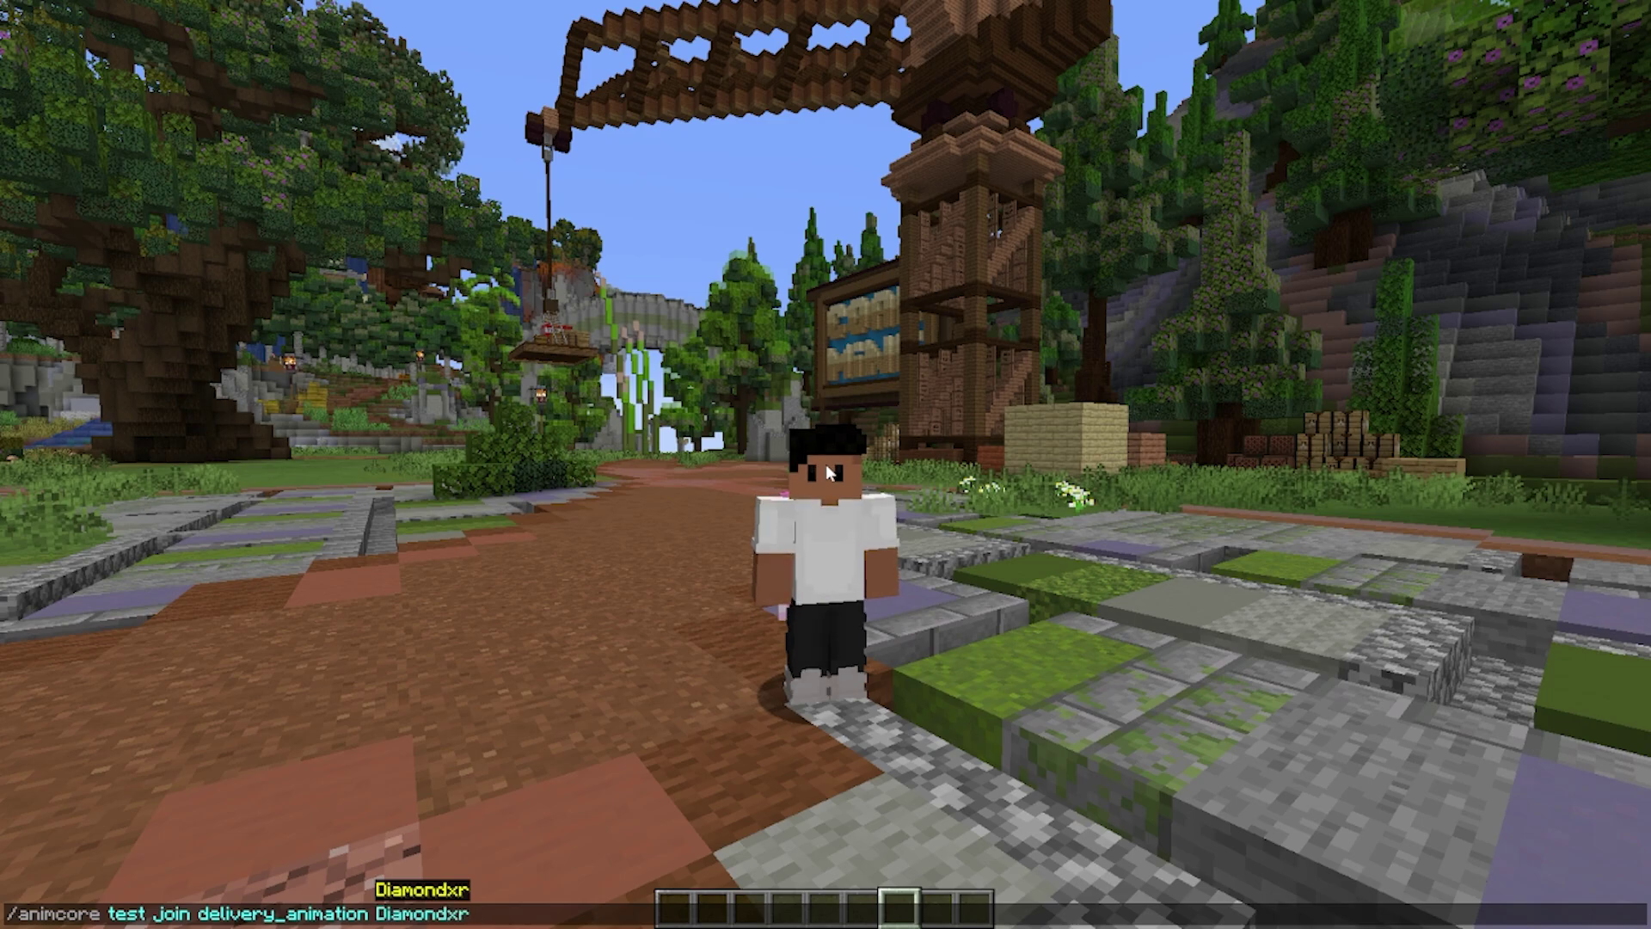
{"action": "key", "text": "Return"}
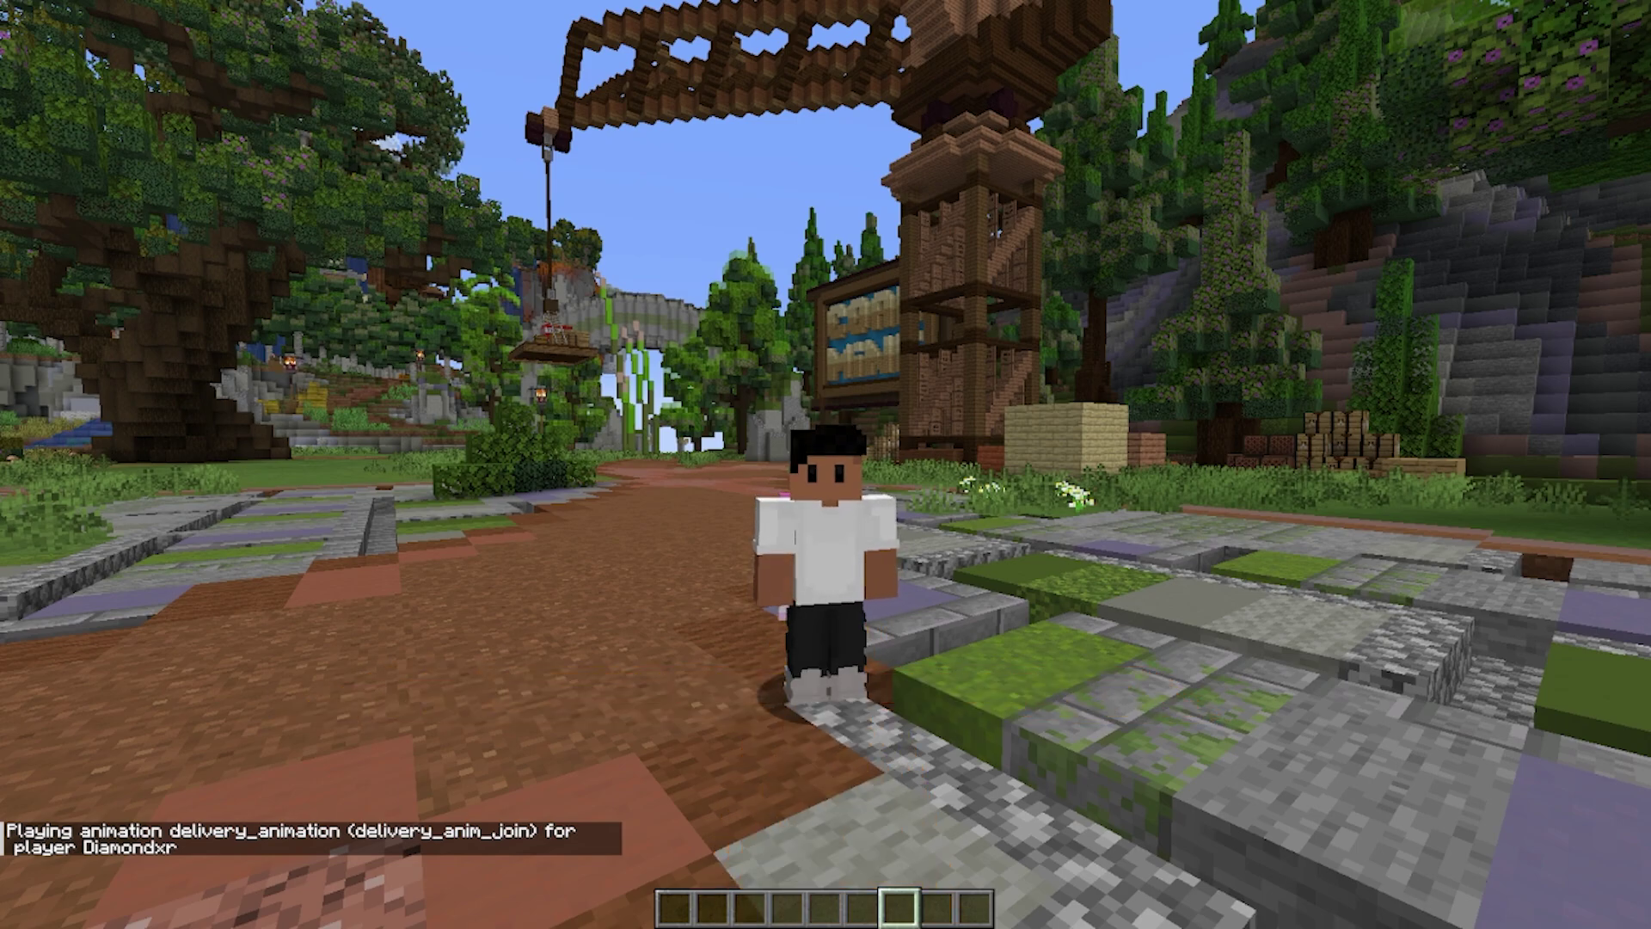
Rerun the join test with drill_animation on your player.
{"action": "key", "text": "t"}
{"action": "key", "text": "Up"}
{"action": "key", "text": "ctrl+shift+Left"}
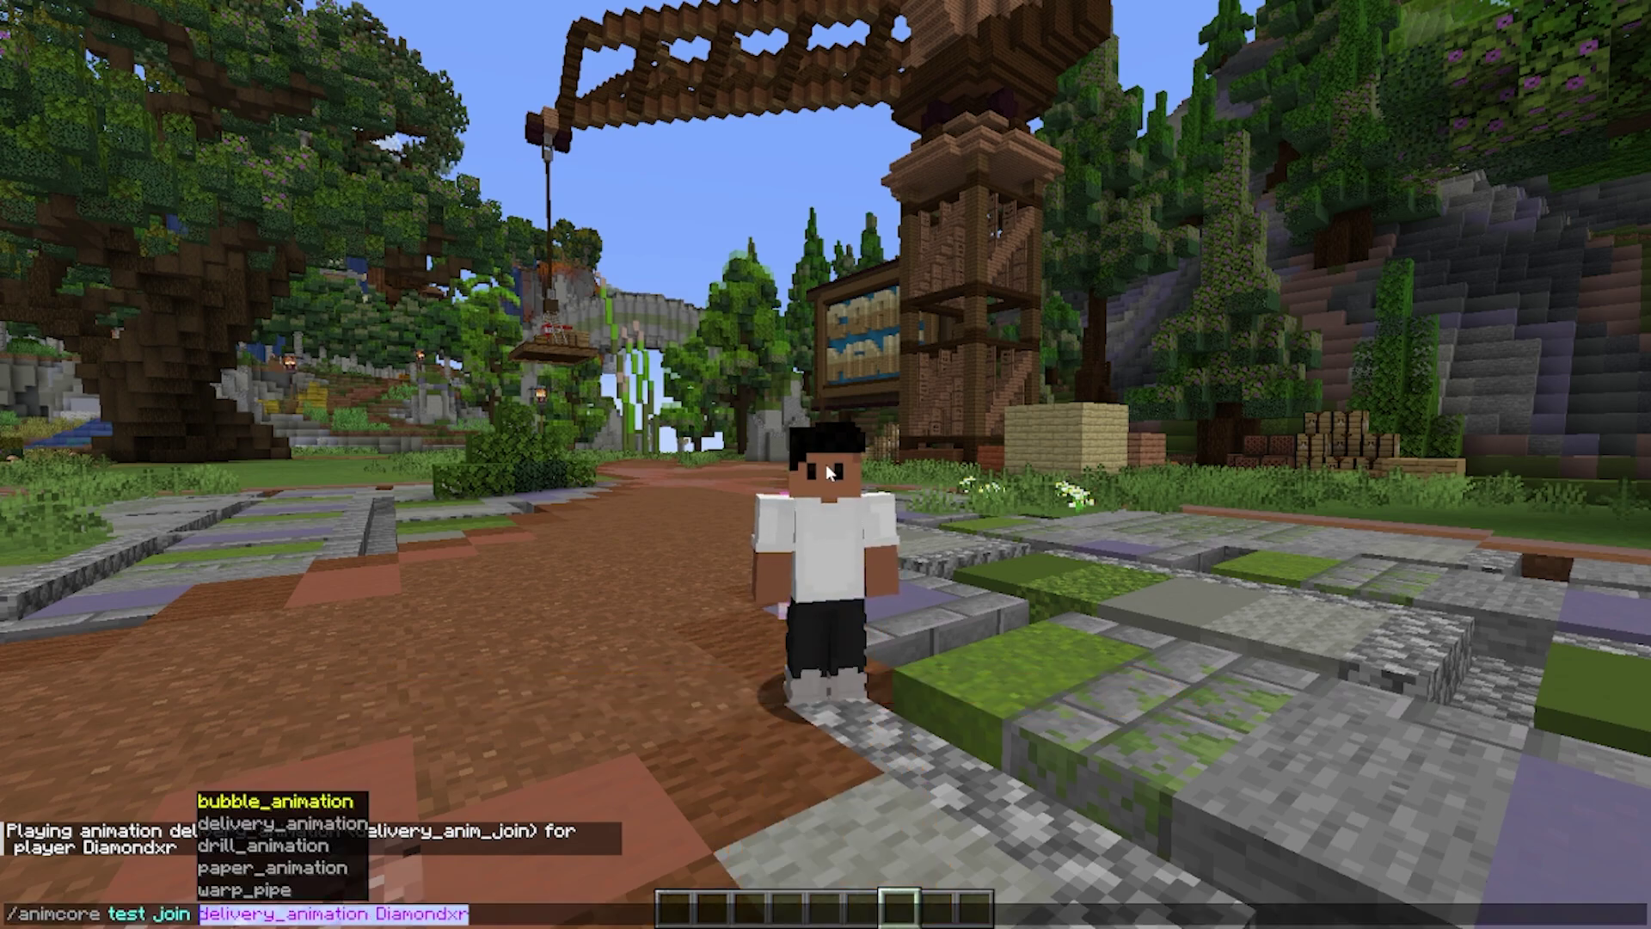
{"action": "key", "text": "BackSpace"}
{"action": "key", "text": "Down"}
{"action": "key", "text": "Down"}
{"action": "key", "text": "Down"}
{"action": "key", "text": "Up"}
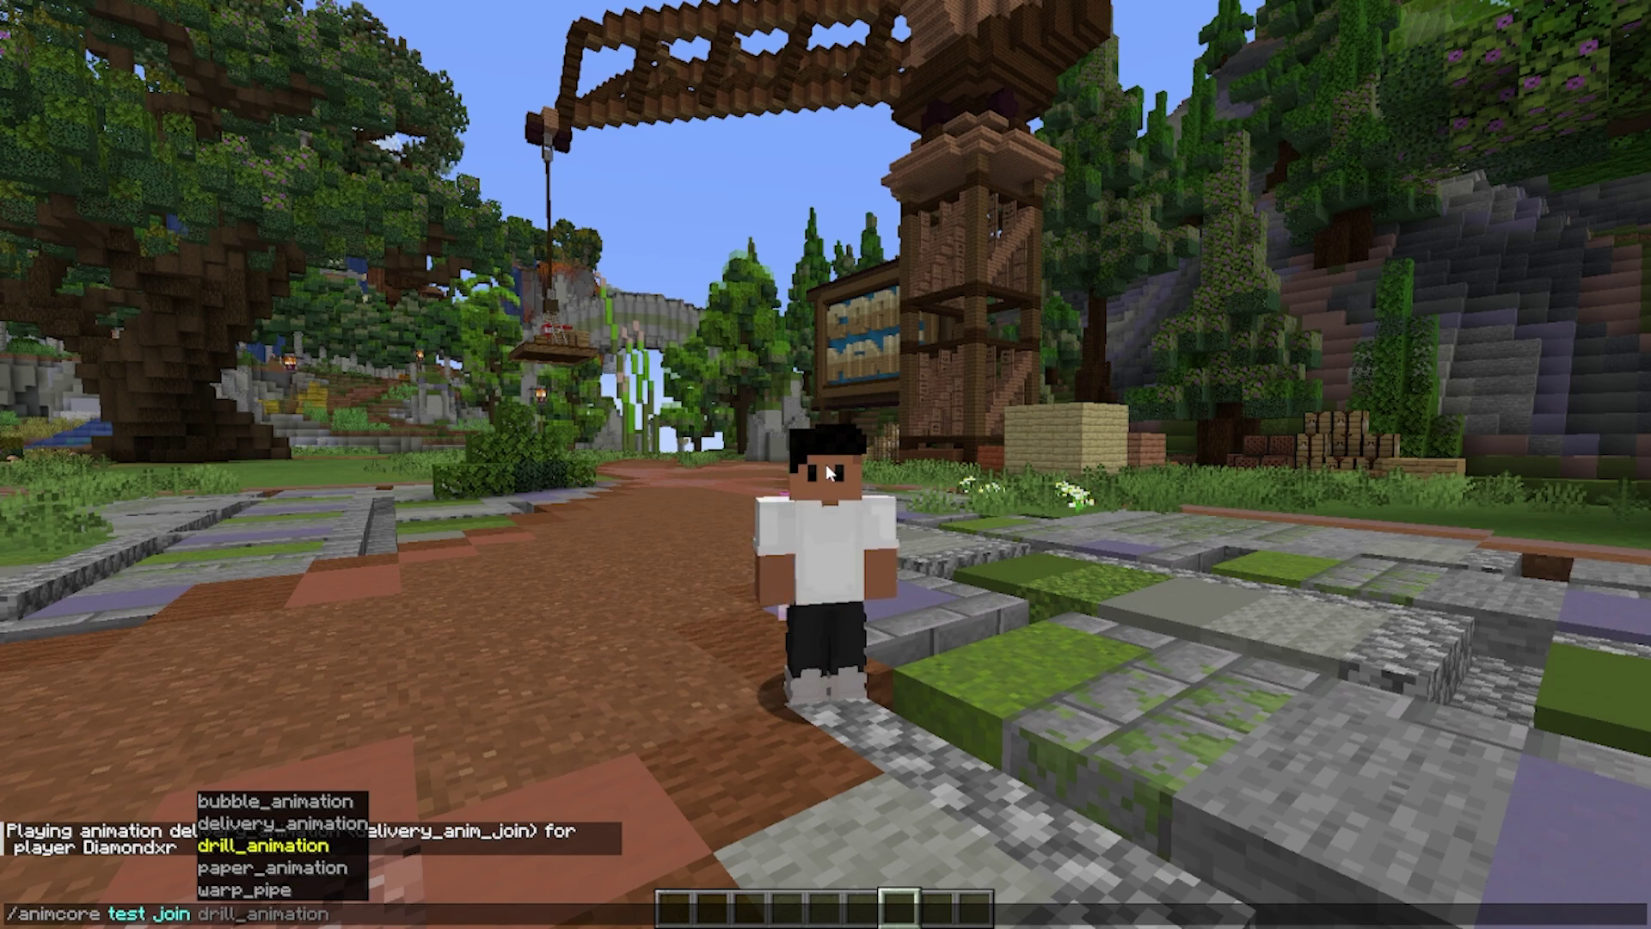
{"action": "key", "text": "Tab"}
{"action": "key", "text": "Tab"}
{"action": "key", "text": "Return"}
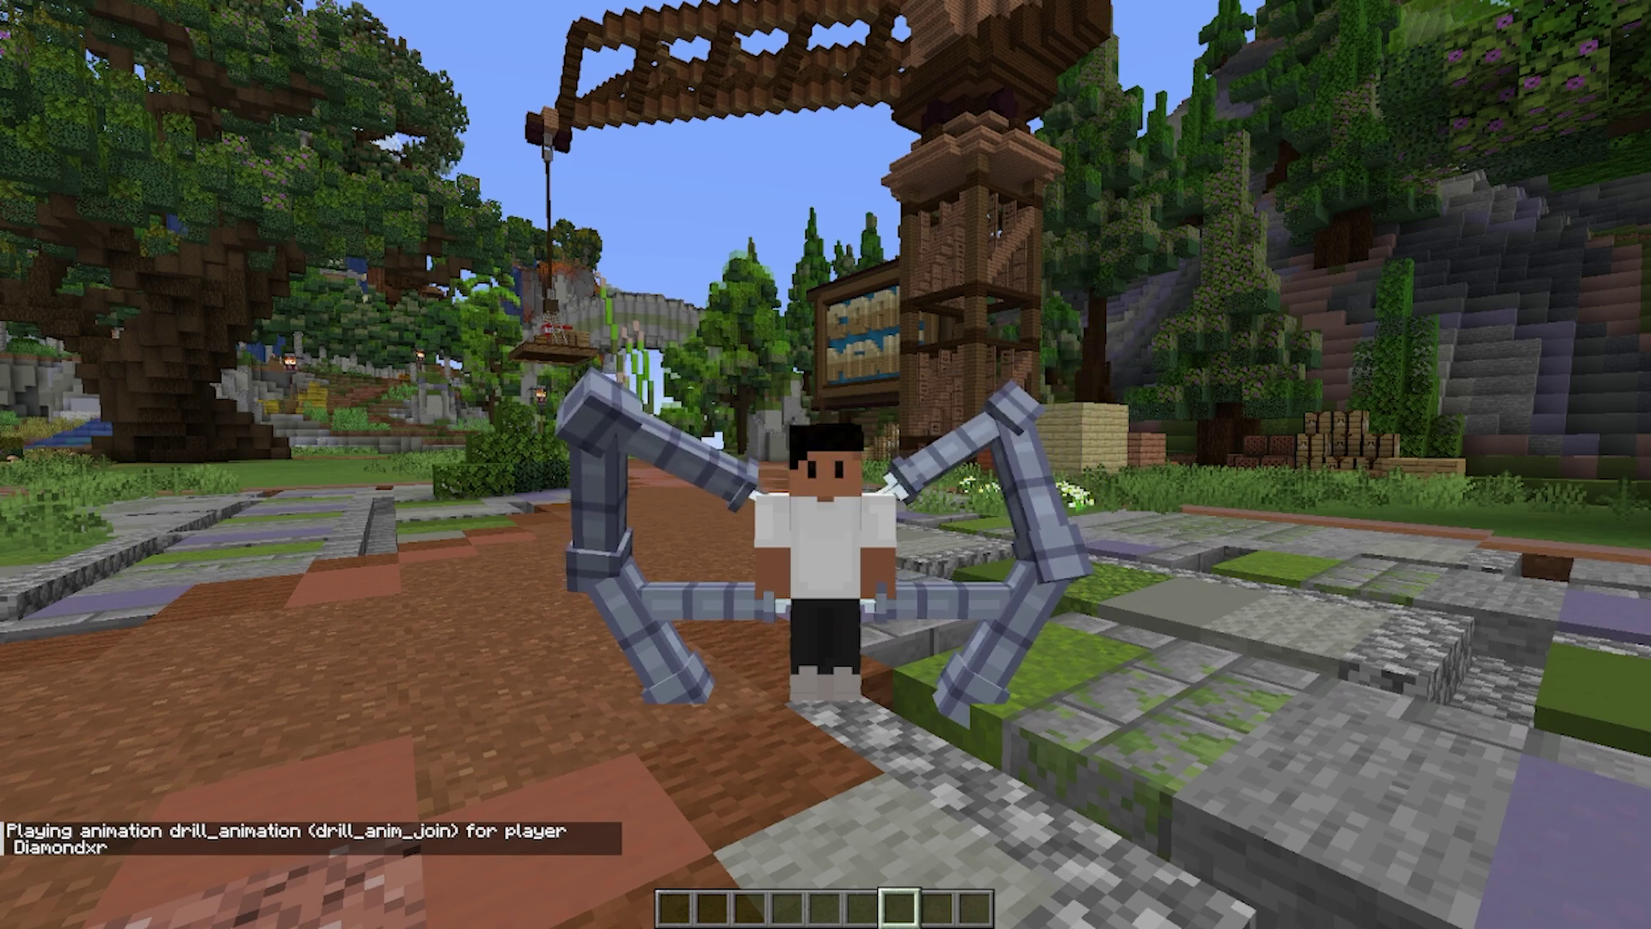
Run the join test again with bubble_animation, adding your player name as target.
{"action": "key", "text": "t"}
{"action": "key", "text": "Up"}
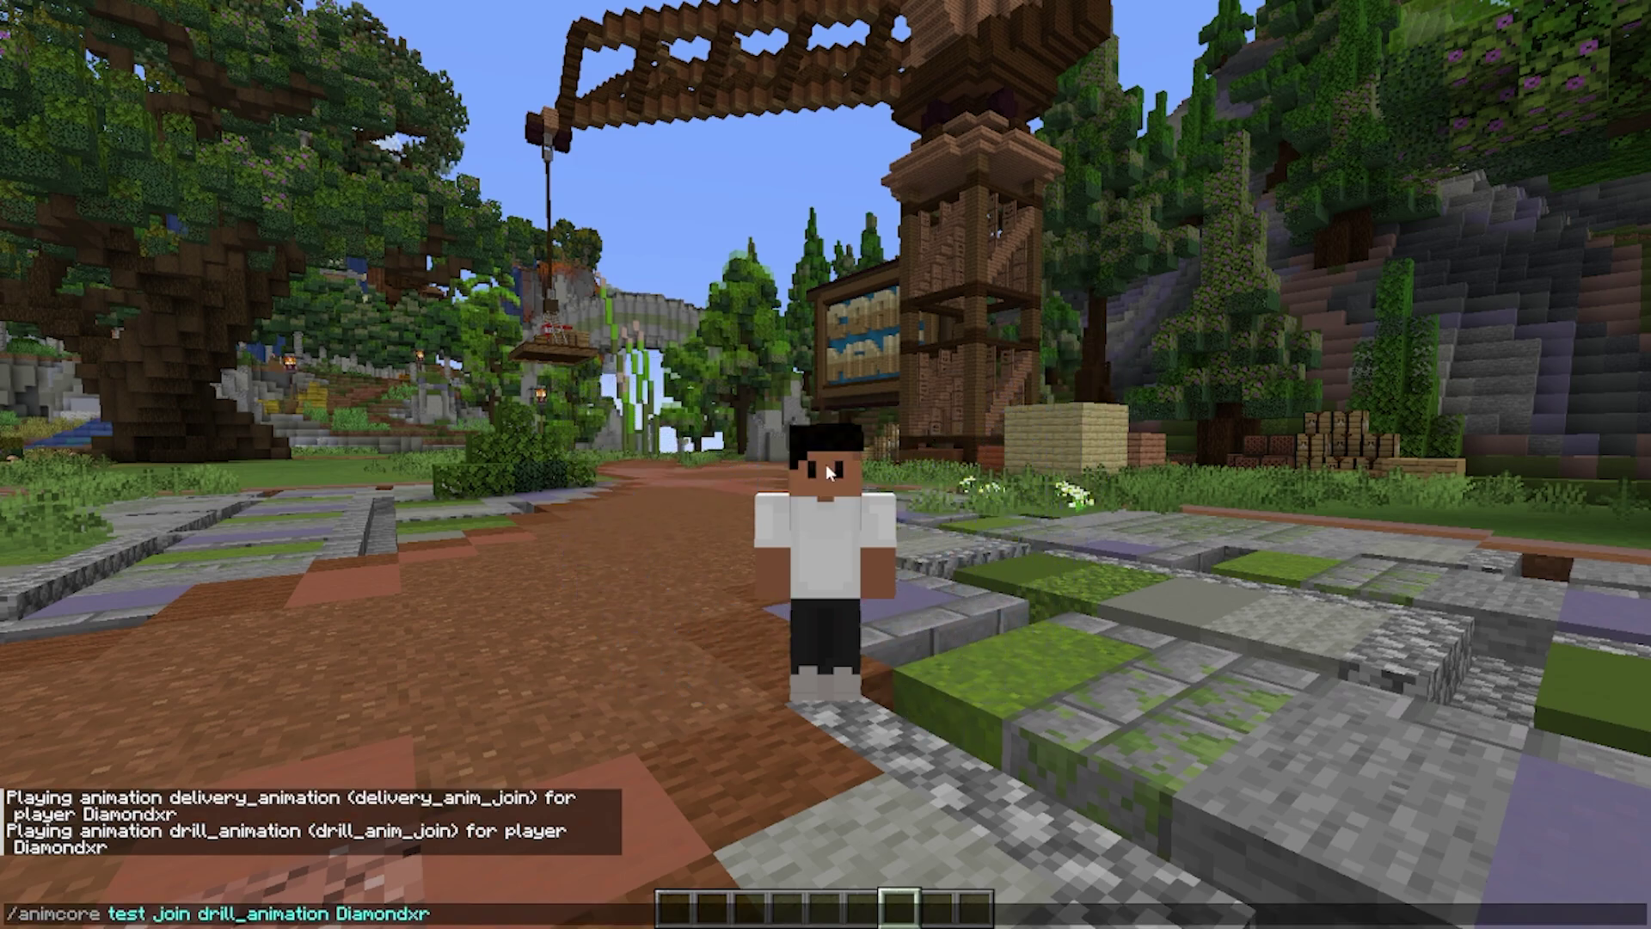
{"action": "key", "text": "BackSpace"}
{"action": "key", "text": "BackSpace"}
{"action": "key", "text": "BackSpace"}
{"action": "key", "text": "BackSpace"}
{"action": "key", "text": "BackSpace"}
{"action": "key", "text": "BackSpace"}
{"action": "key", "text": "BackSpace"}
{"action": "key", "text": "BackSpace"}
{"action": "key", "text": "BackSpace"}
{"action": "key", "text": "BackSpace"}
{"action": "key", "text": "BackSpace"}
{"action": "key", "text": "BackSpace"}
{"action": "key", "text": "BackSpace"}
{"action": "key", "text": "BackSpace"}
{"action": "key", "text": "BackSpace"}
{"action": "key", "text": "BackSpace"}
{"action": "key", "text": "BackSpace"}
{"action": "key", "text": "BackSpace"}
{"action": "key", "text": "BackSpace"}
{"action": "key", "text": "BackSpace"}
{"action": "key", "text": "Tab"}
{"action": "key", "text": "Tab"}
{"action": "key", "text": "Tab"}
{"action": "key", "text": "Tab"}
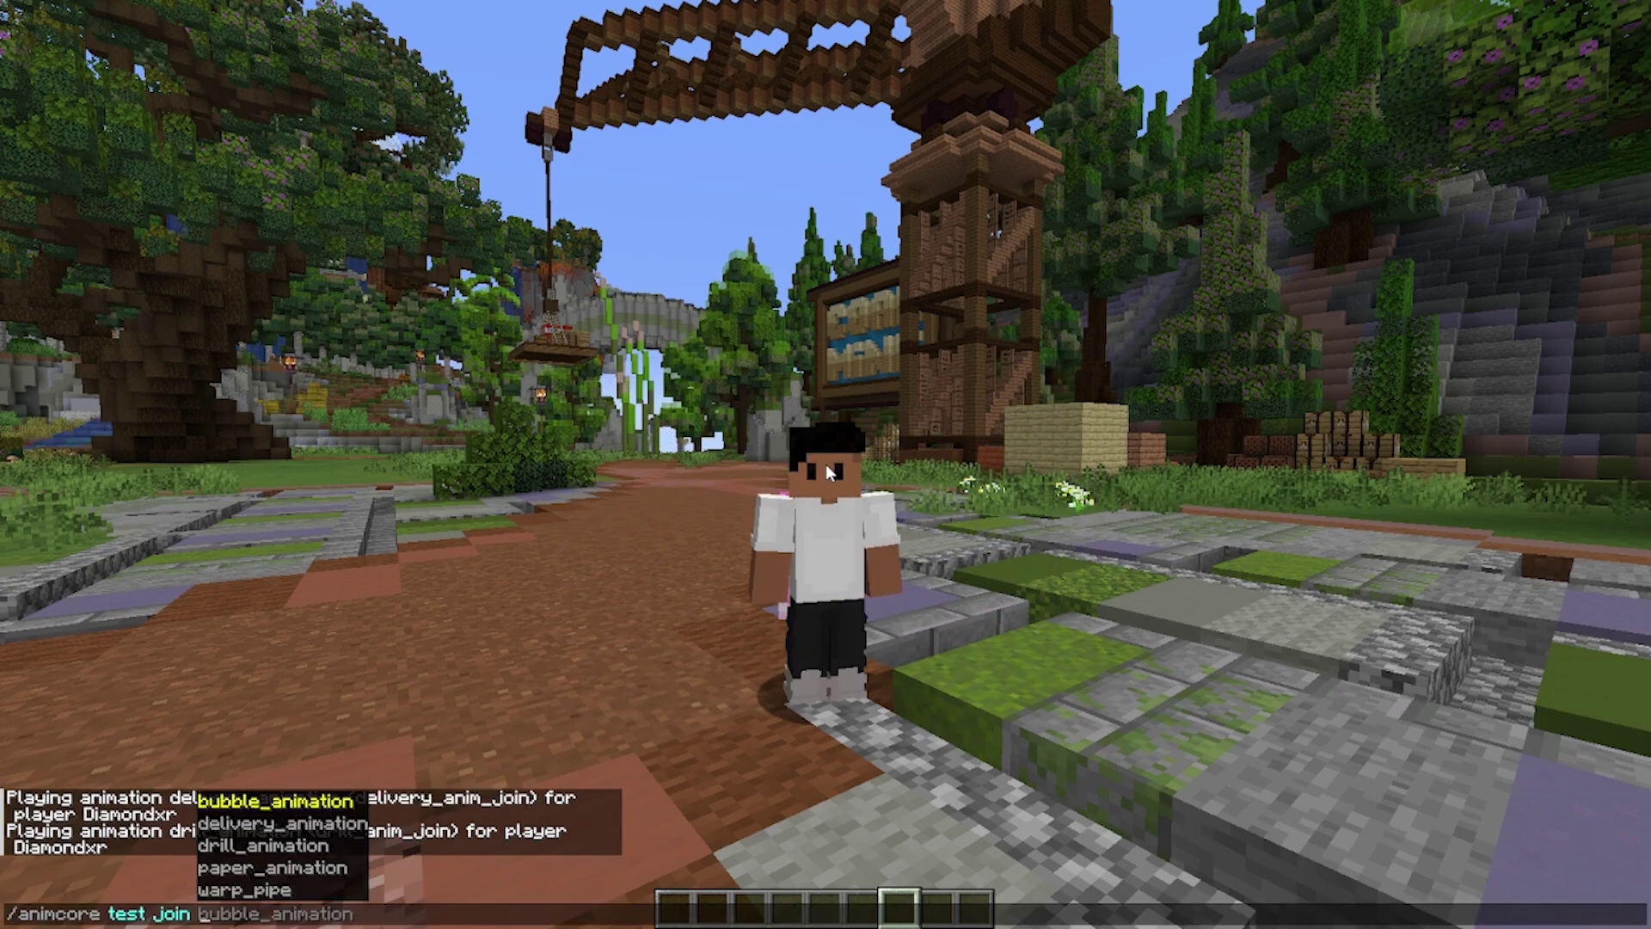
{"action": "key", "text": "space"}
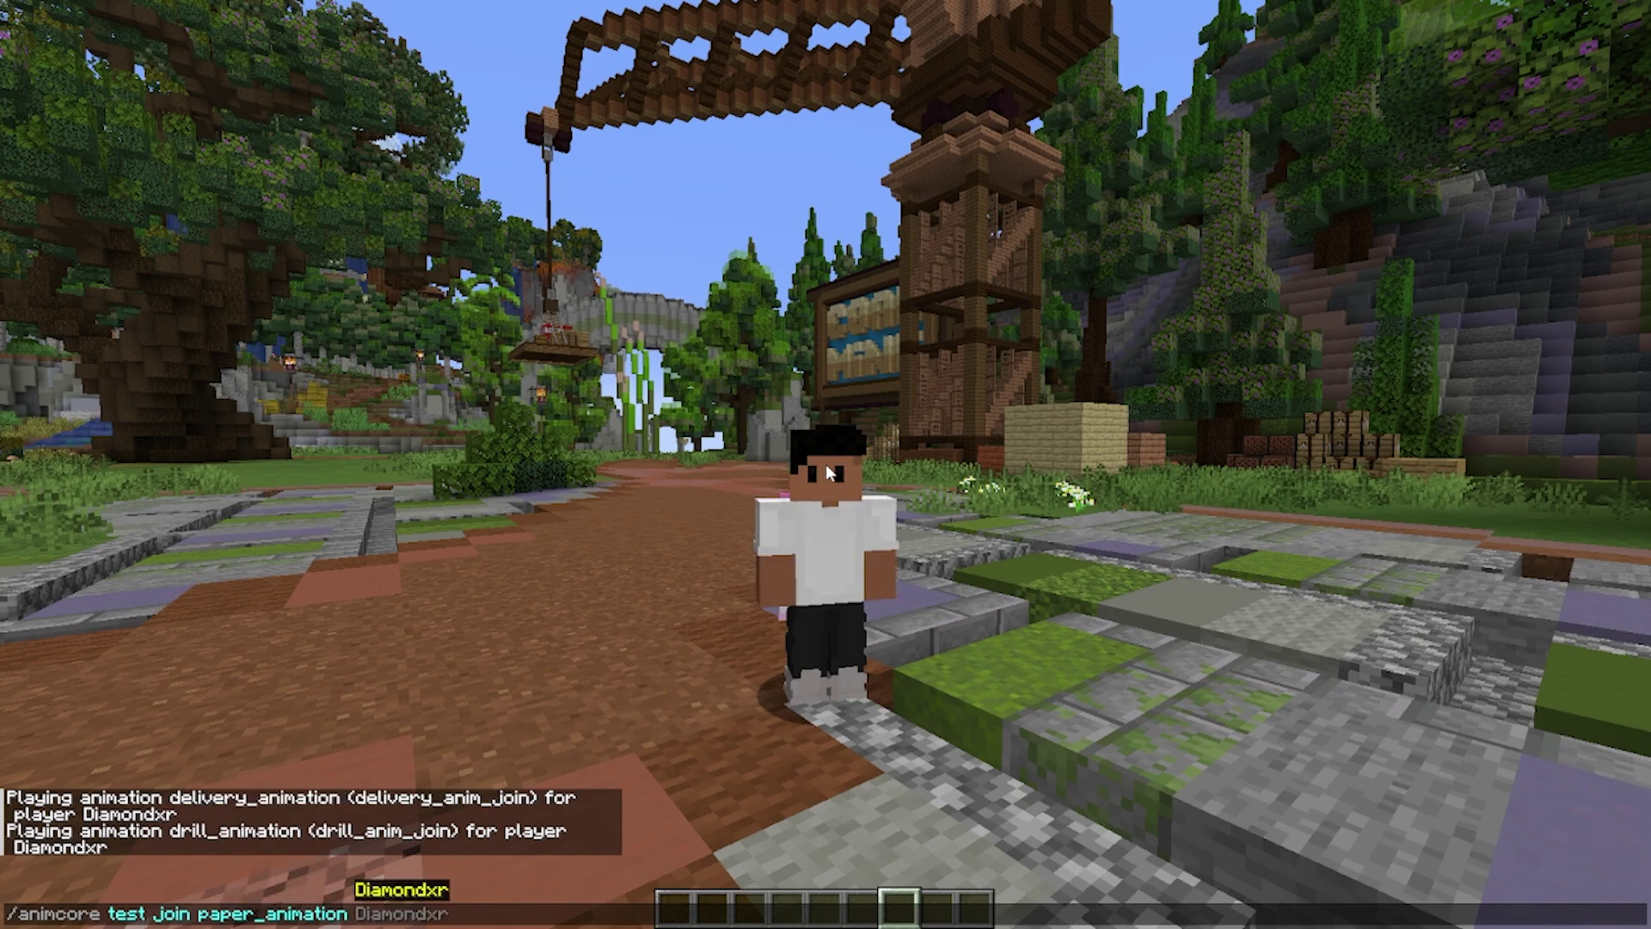
{"action": "key", "text": "BackSpace"}
{"action": "key", "text": "BackSpace"}
{"action": "key", "text": "BackSpace"}
{"action": "key", "text": "BackSpace"}
{"action": "key", "text": "BackSpace"}
{"action": "key", "text": "BackSpace"}
{"action": "key", "text": "BackSpace"}
{"action": "key", "text": "BackSpace"}
{"action": "key", "text": "BackSpace"}
{"action": "key", "text": "BackSpace"}
{"action": "key", "text": "BackSpace"}
{"action": "key", "text": "BackSpace"}
{"action": "key", "text": "BackSpace"}
{"action": "key", "text": "BackSpace"}
{"action": "key", "text": "BackSpace"}
{"action": "key", "text": "BackSpace"}
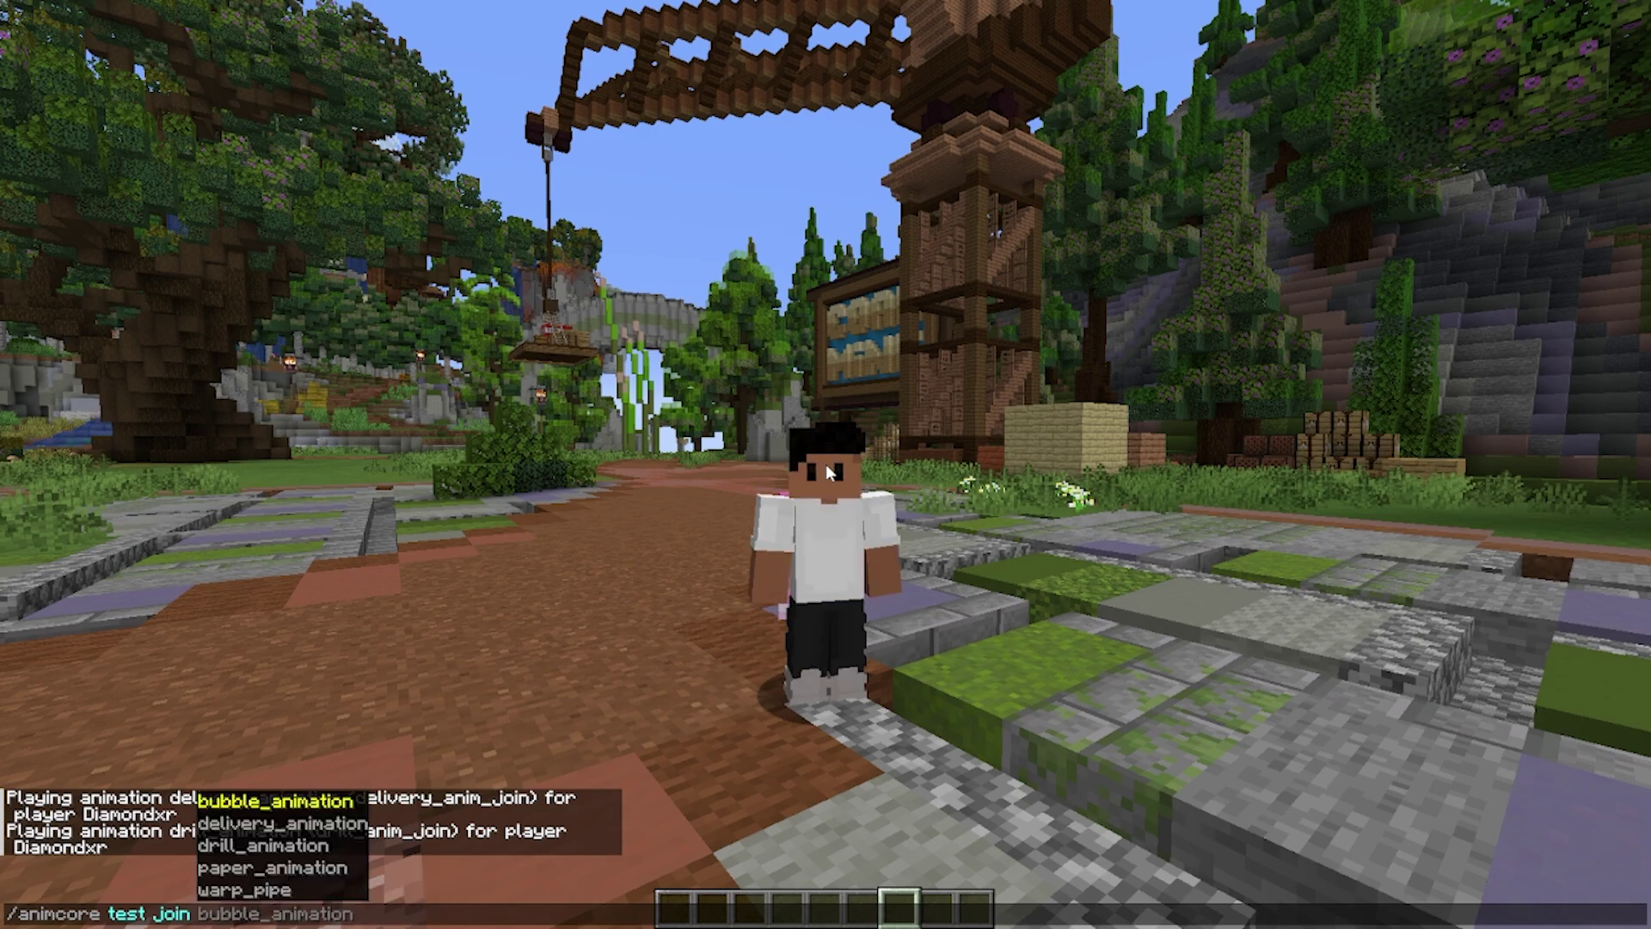
{"action": "key", "text": "Tab"}
{"action": "key", "text": "Return"}
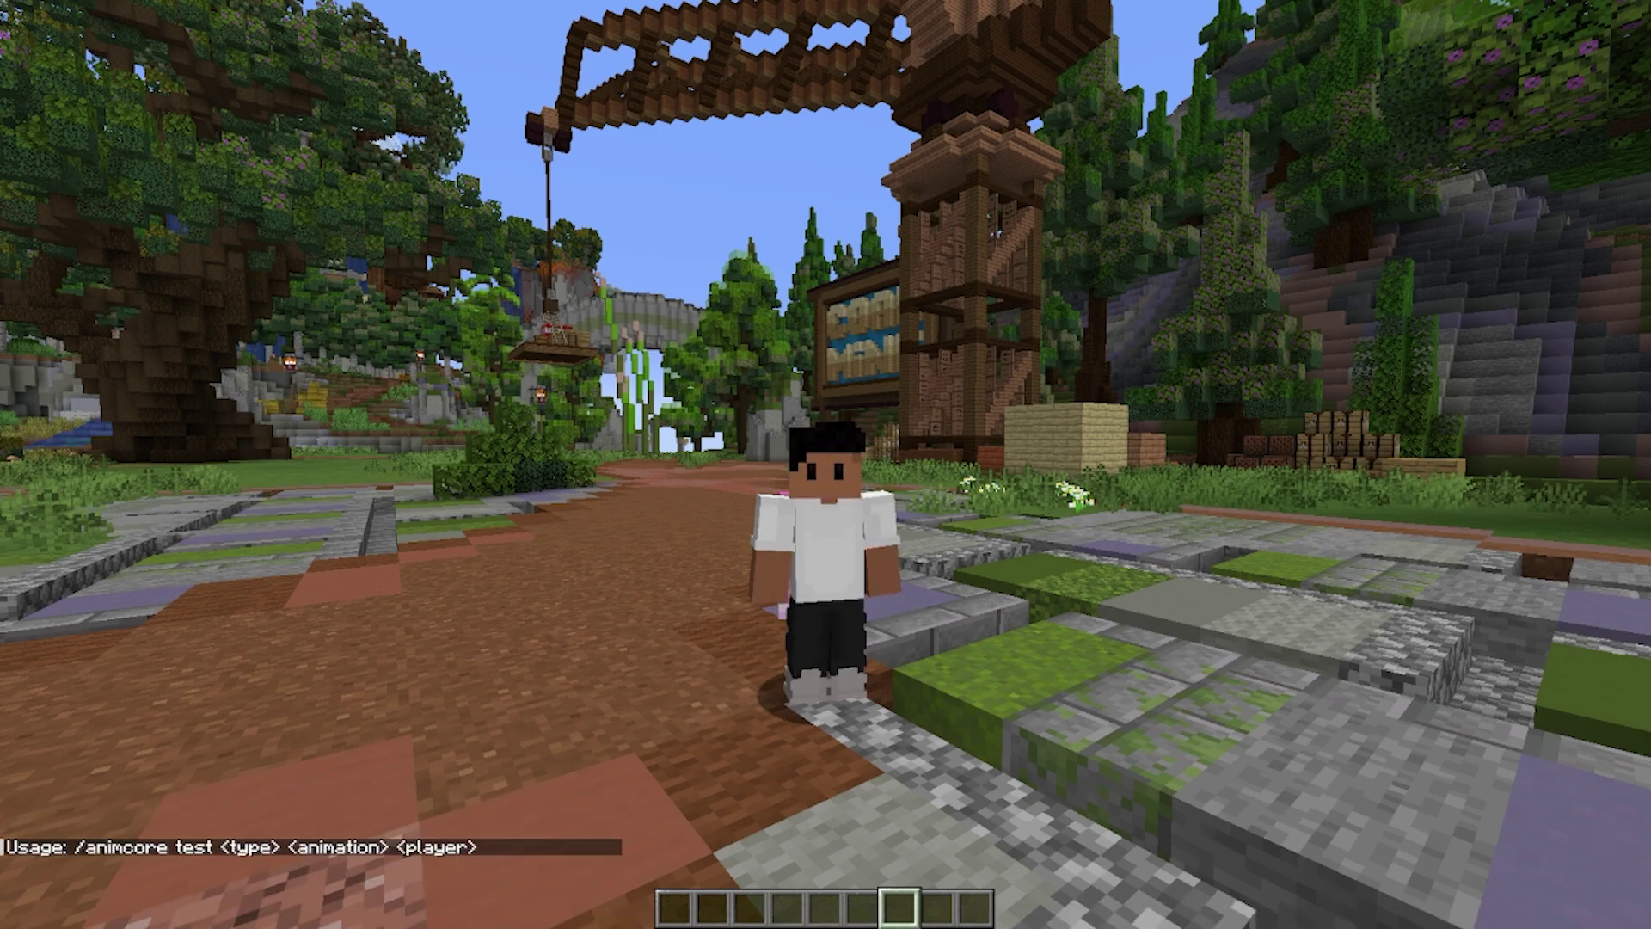
{"action": "key", "text": "t"}
{"action": "key", "text": "Up"}
{"action": "key", "text": "Tab"}
{"action": "key", "text": "Return"}
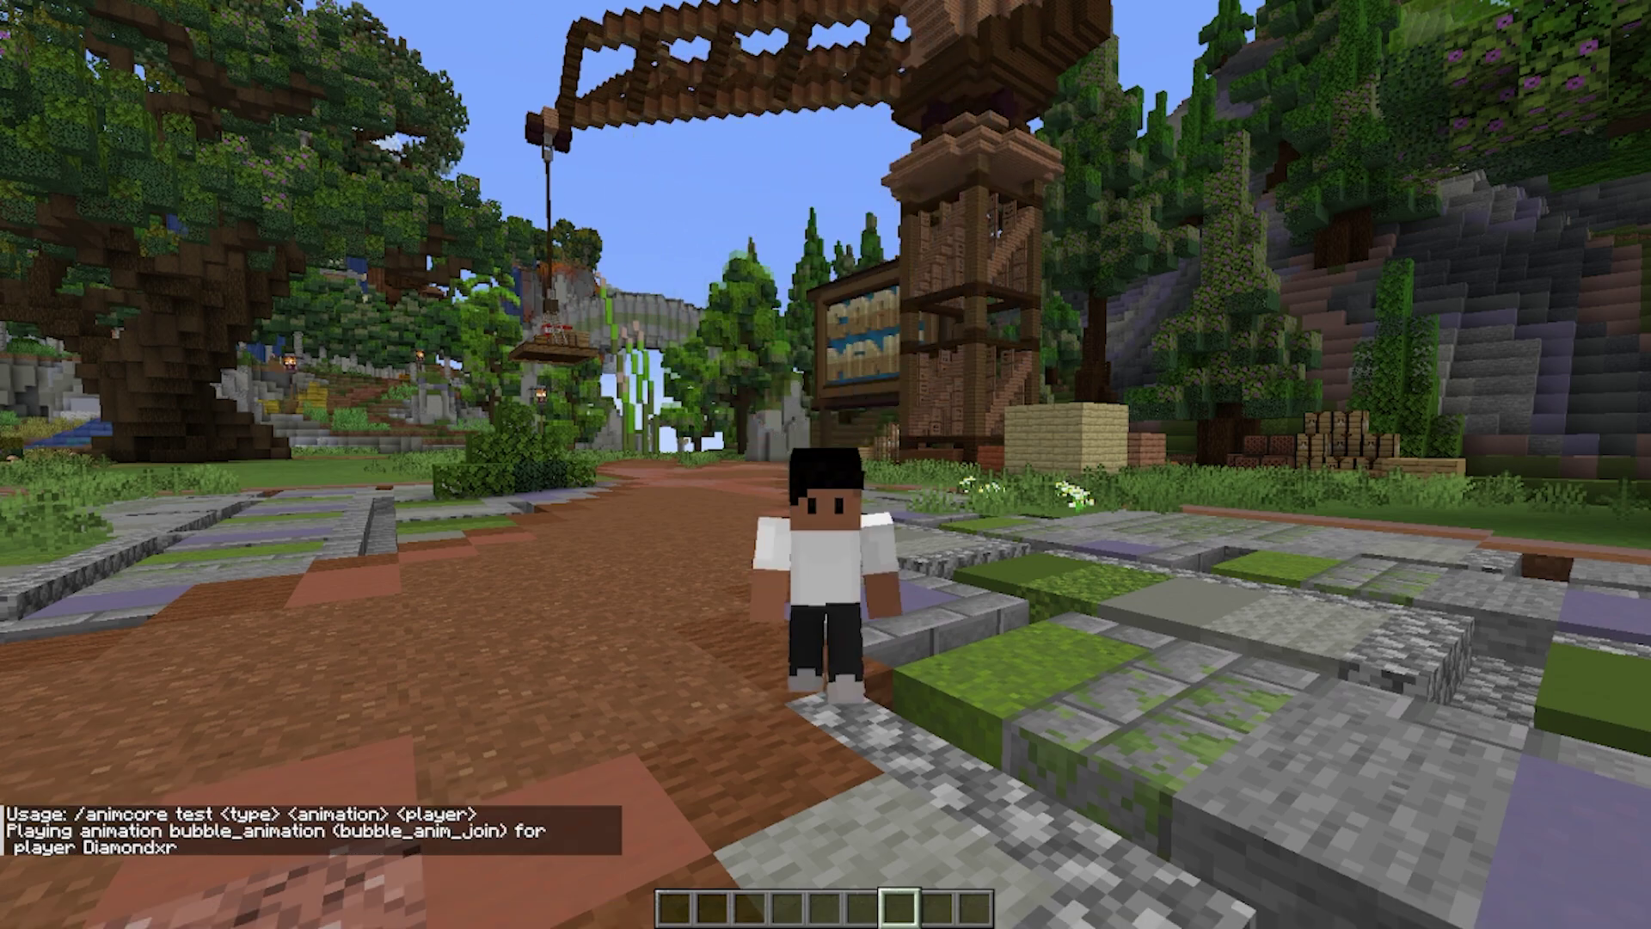
Run /animcore test leave with paper_animation on your player.
{"action": "key", "text": "t"}
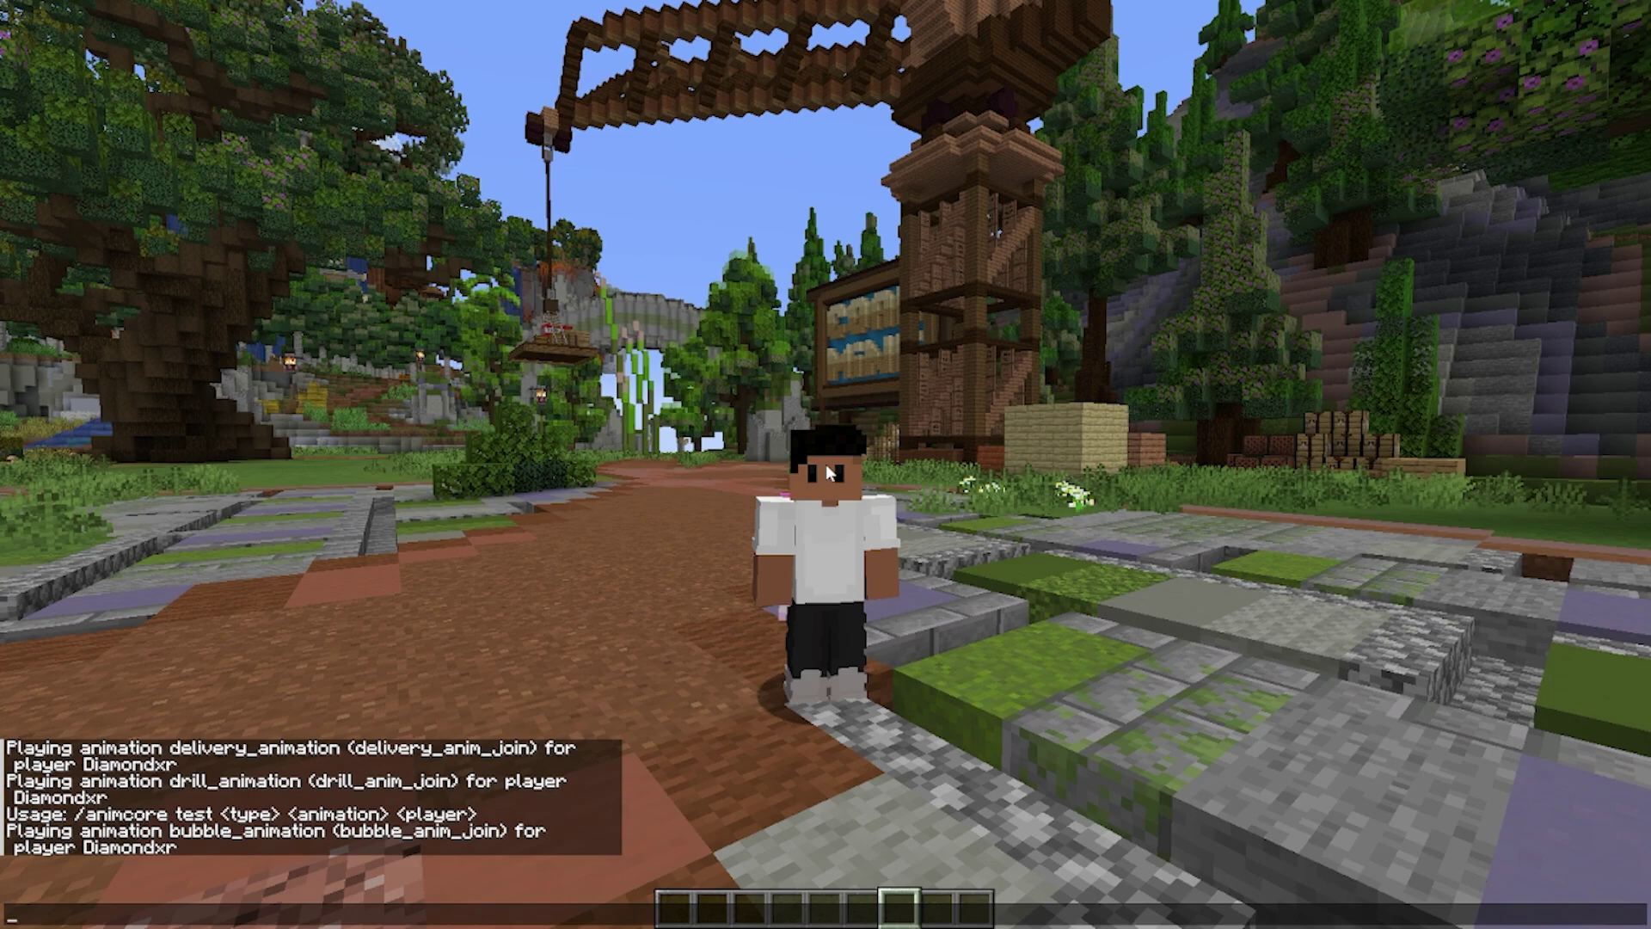
{"action": "key", "text": "Up"}
{"action": "key", "text": "ctrl+shift+Left"}
{"action": "key", "text": "ctrl+shift+Left"}
{"action": "key", "text": "ctrl+shift+Left"}
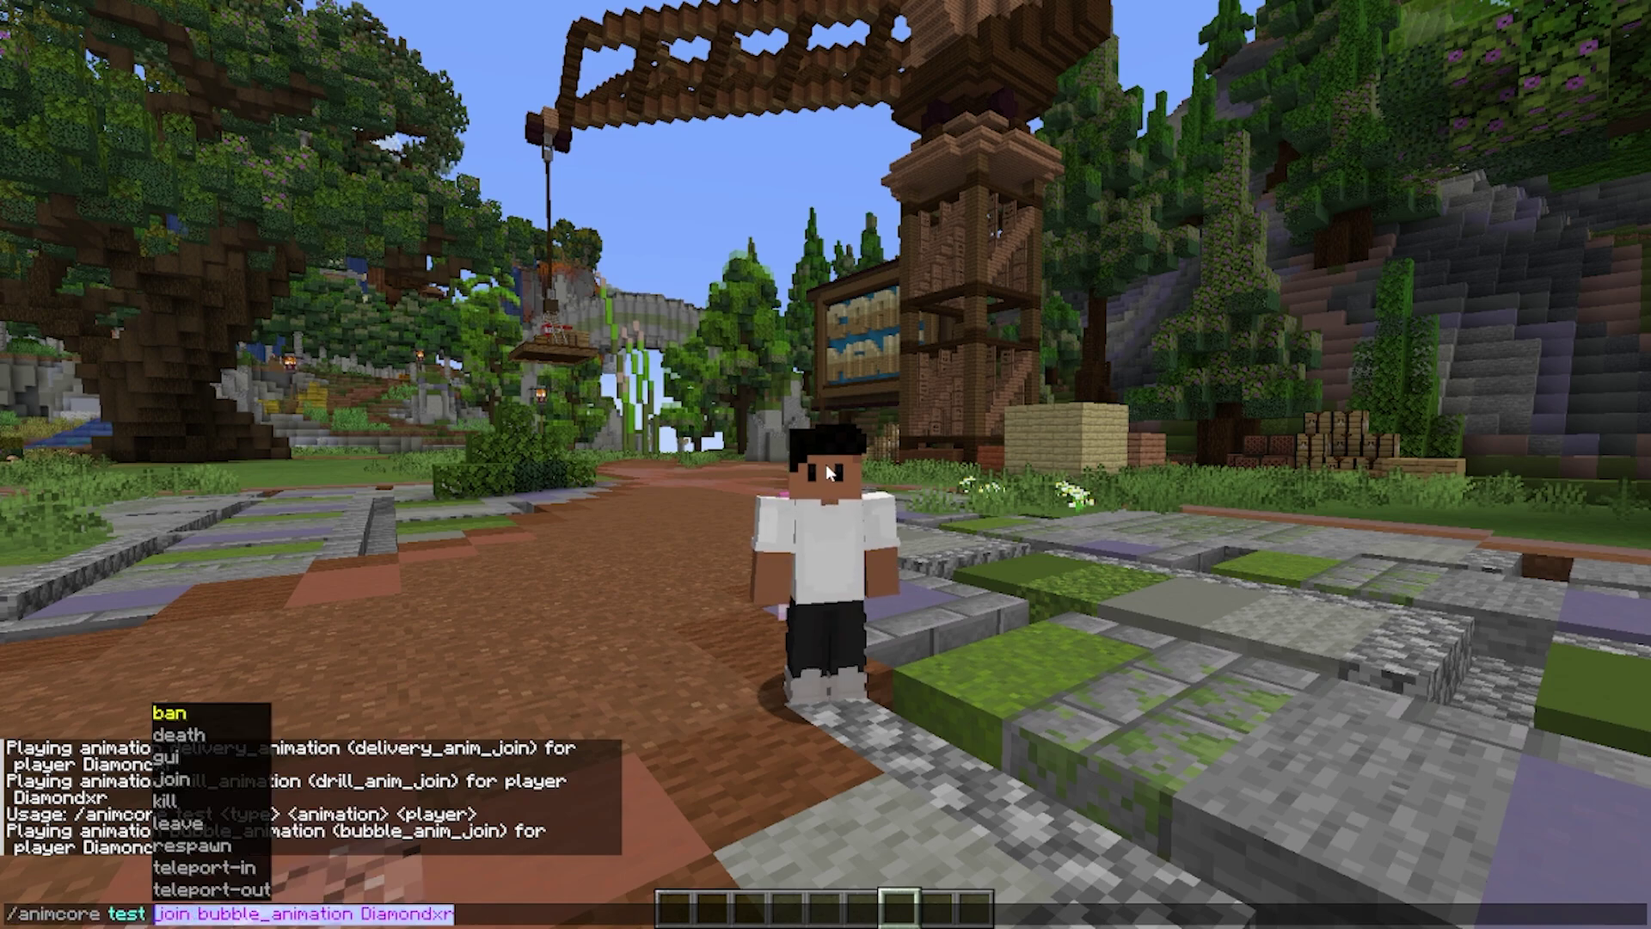
{"action": "key", "text": "BackSpace"}
{"action": "key", "text": "Tab"}
{"action": "key", "text": "Tab"}
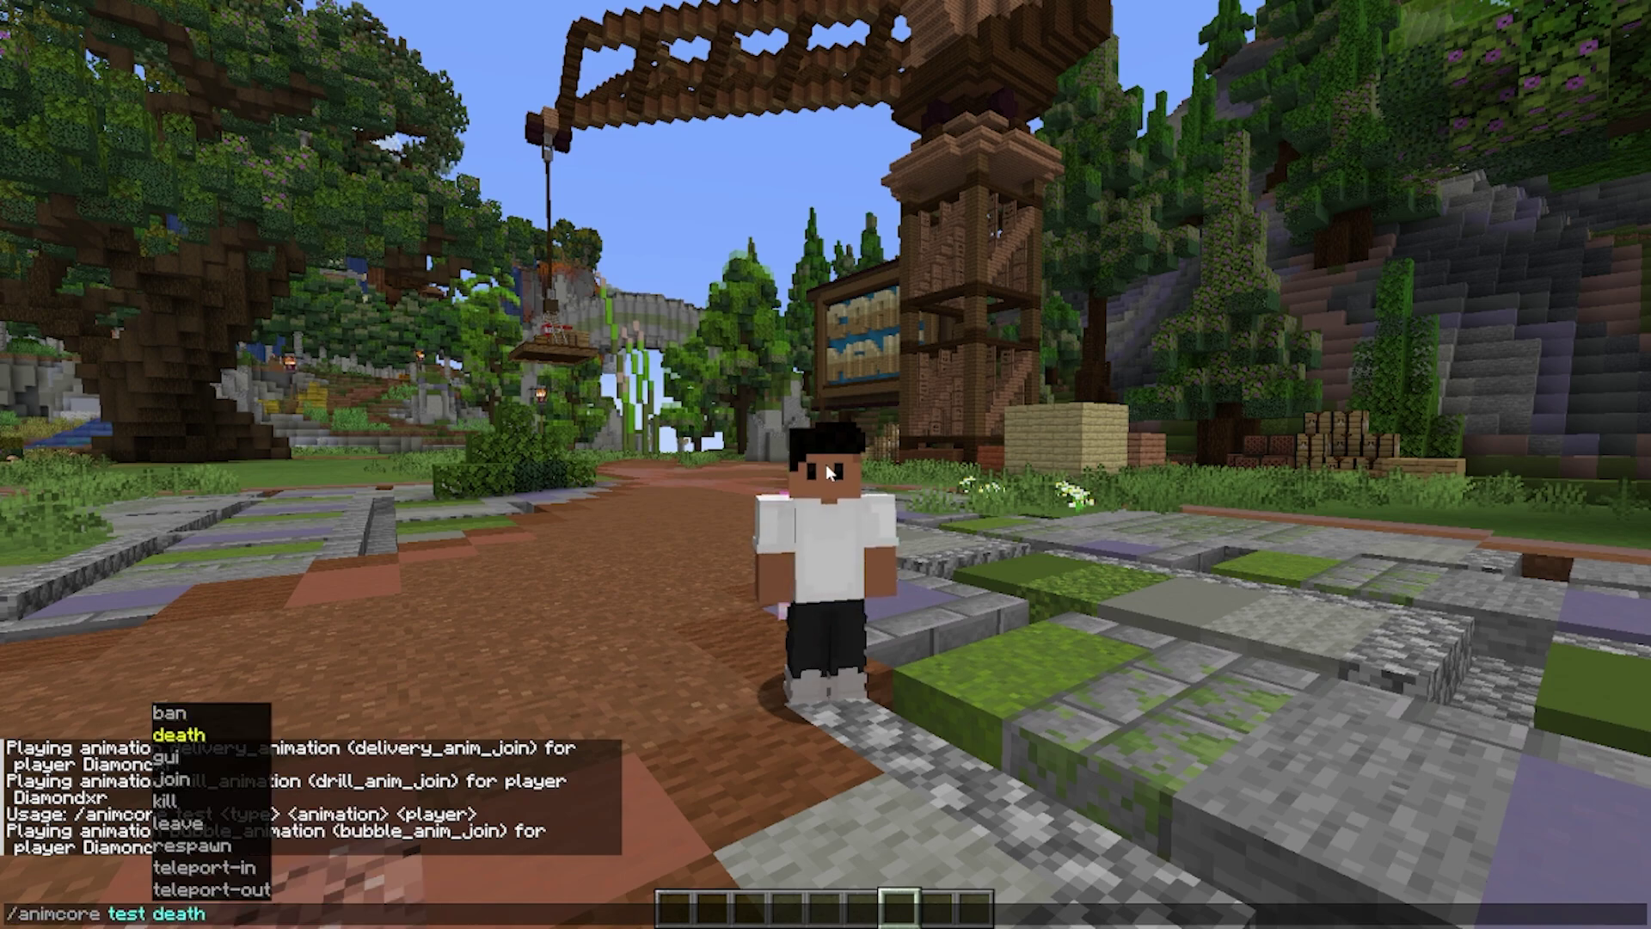
{"action": "key", "text": "Tab"}
{"action": "key", "text": "Tab"}
{"action": "key", "text": "Tab"}
{"action": "key", "text": "Tab"}
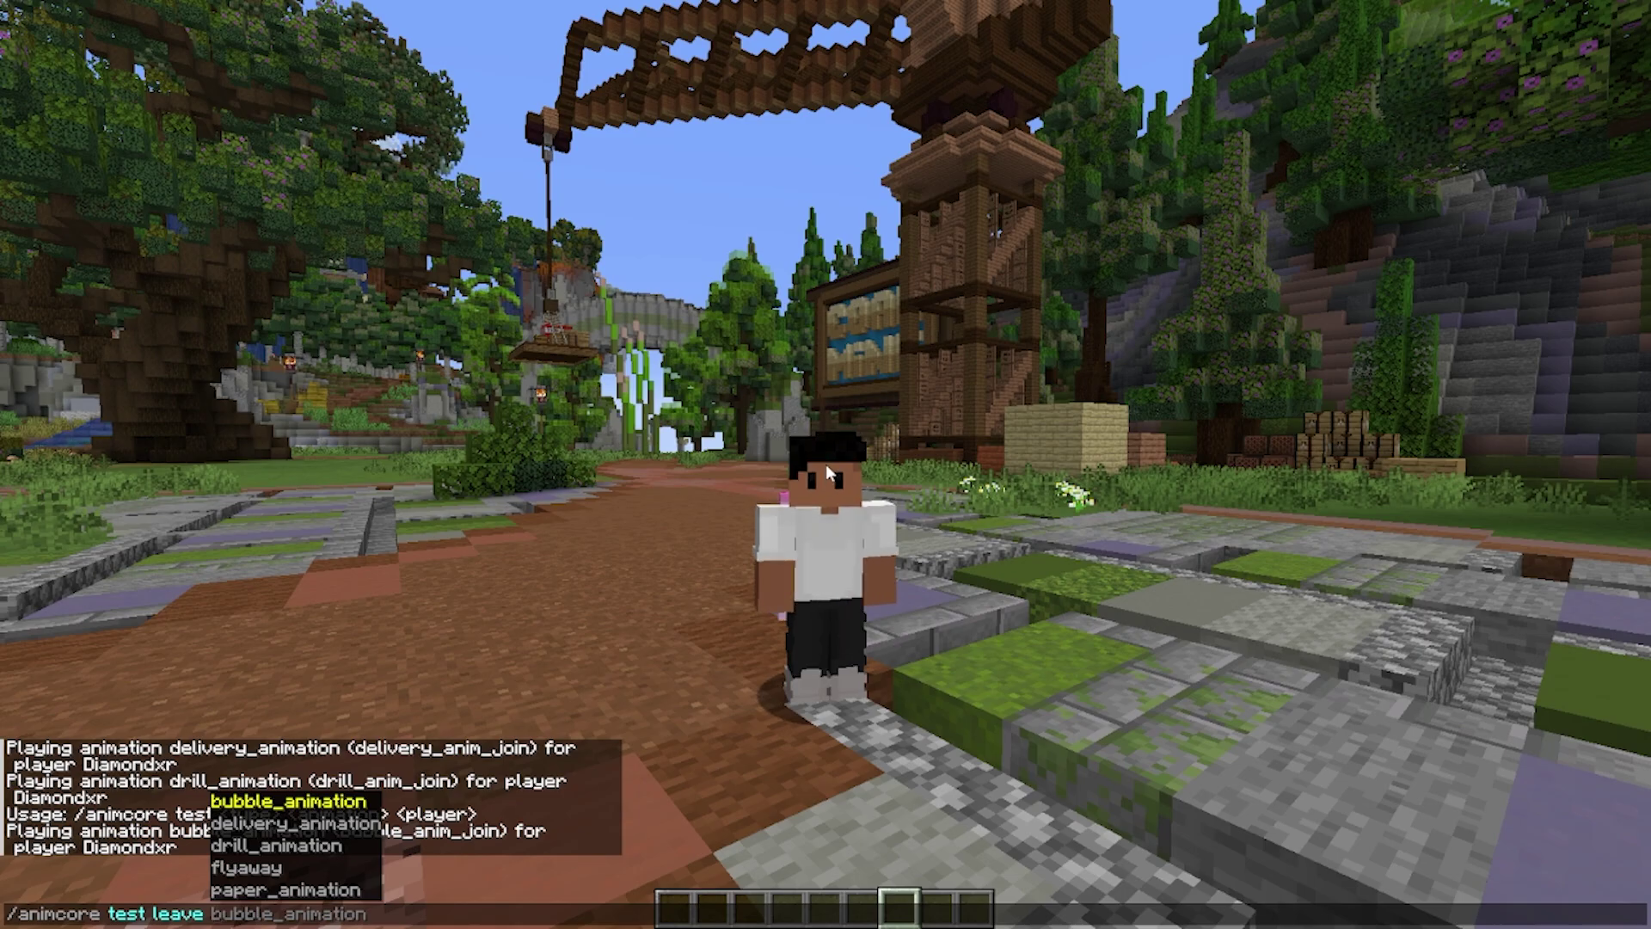
{"action": "key", "text": "Tab"}
{"action": "key", "text": "Tab"}
{"action": "key", "text": "Tab"}
{"action": "key", "text": "Tab"}
{"action": "key", "text": "Tab"}
{"action": "key", "text": "Return"}
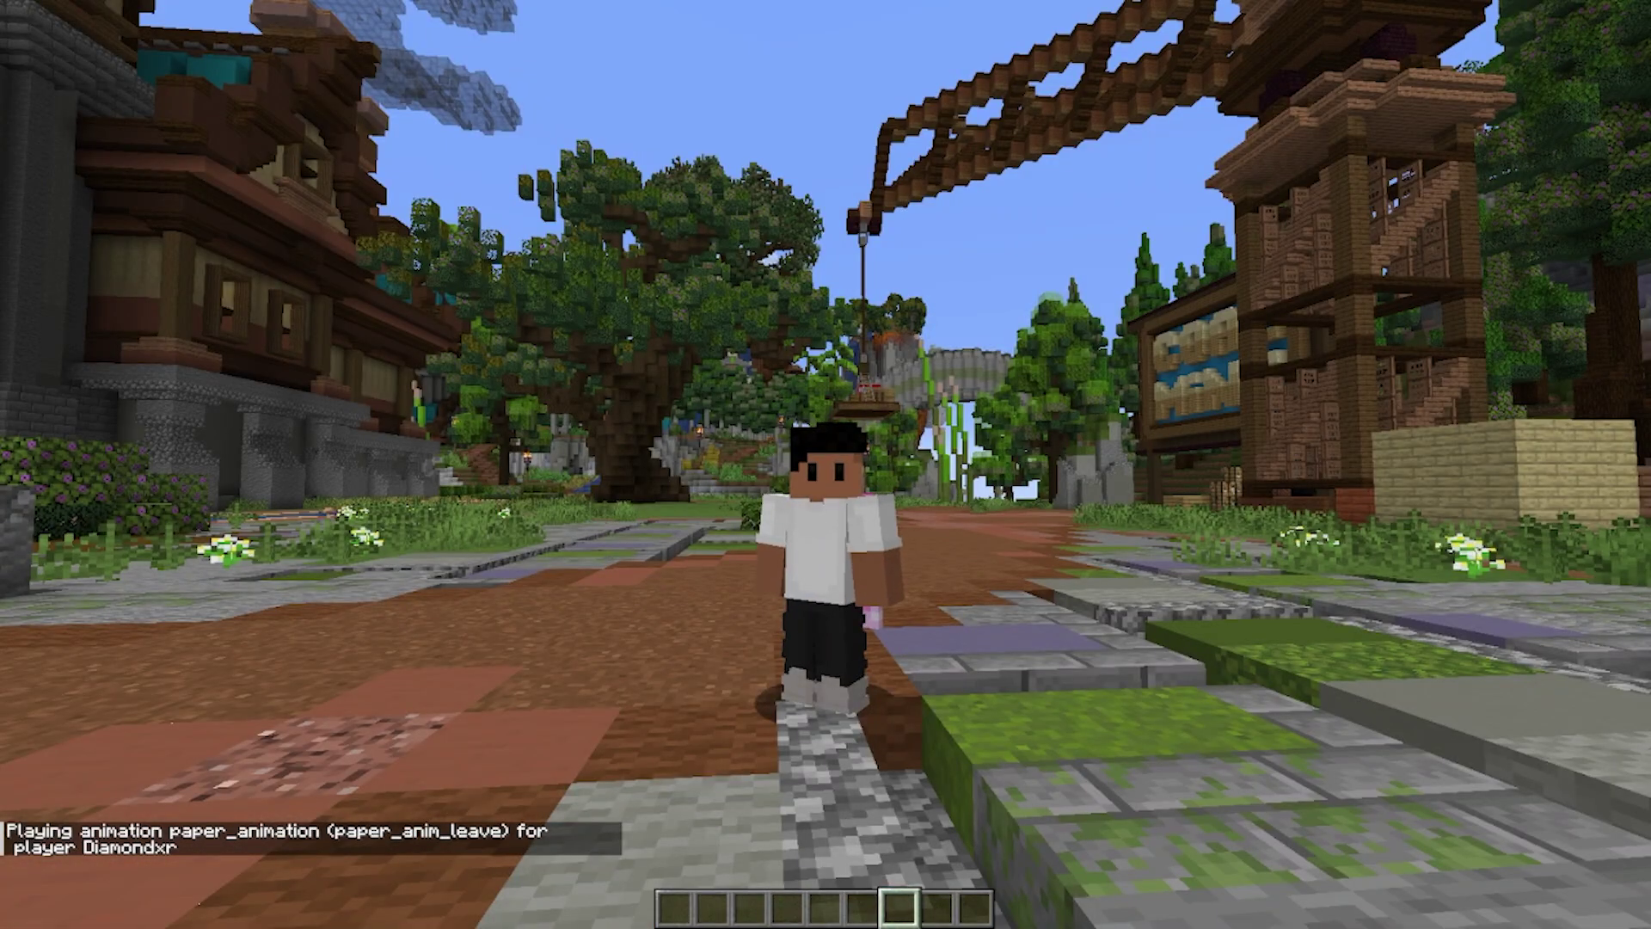
Run the leave test with flyaway on your player.
{"action": "key", "text": "t"}
{"action": "key", "text": "Up"}
{"action": "key", "text": "ctrl+shift+Left"}
{"action": "key", "text": "ctrl+shift+Left"}
{"action": "key", "text": "BackSpace"}
{"action": "key", "text": "Return"}
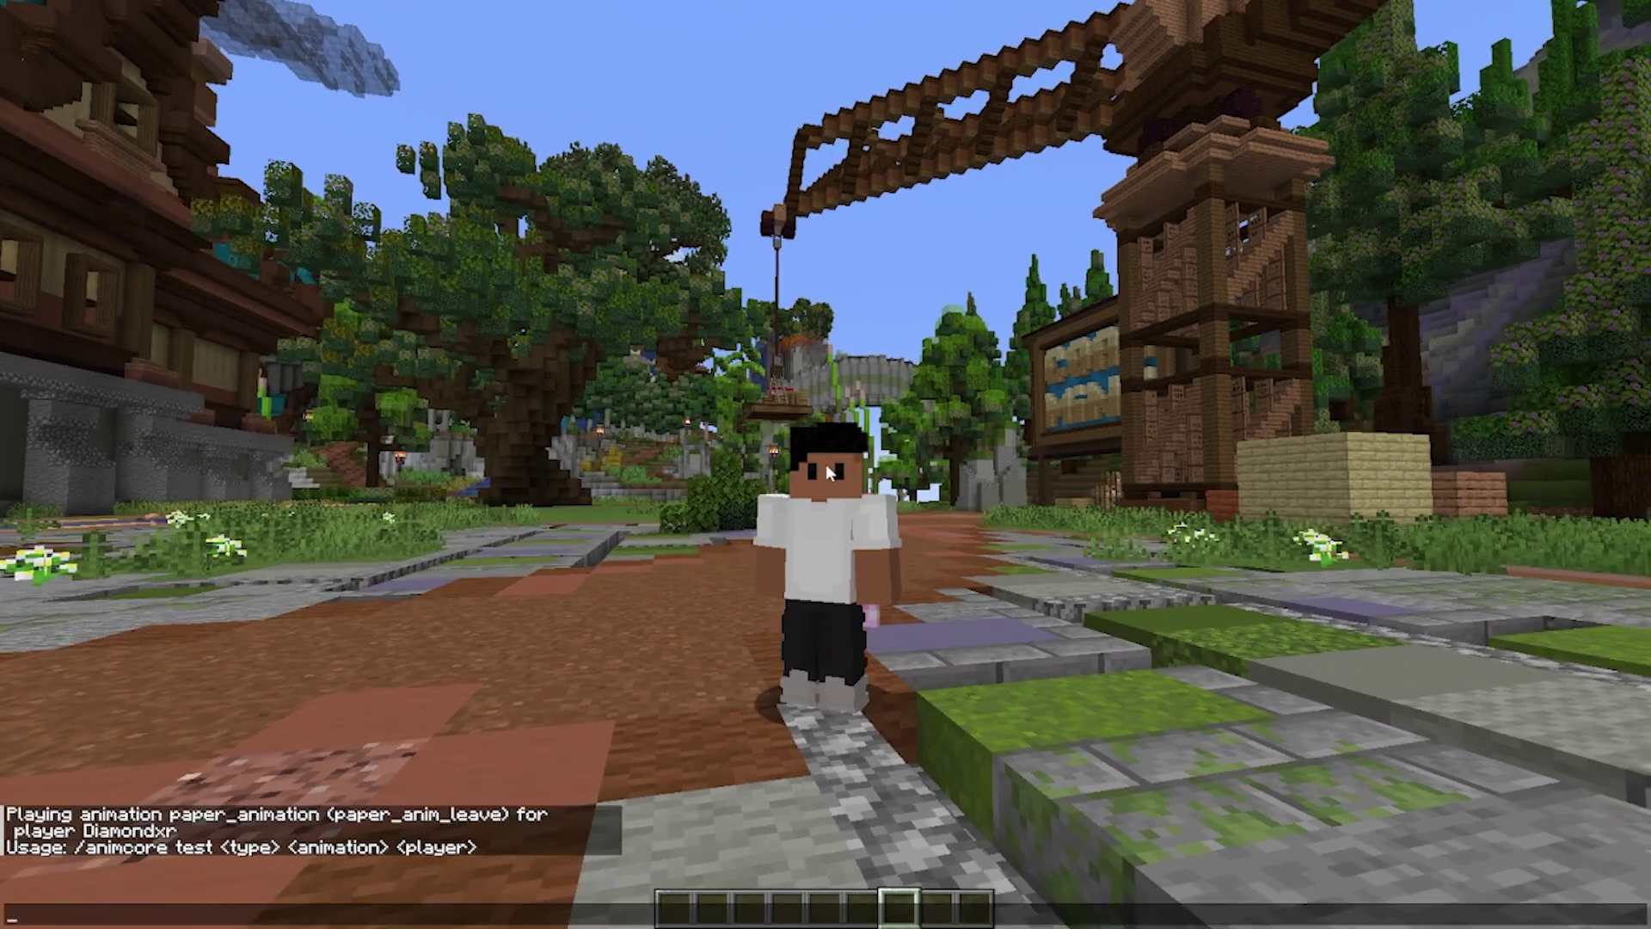
{"action": "key", "text": "Tab"}
{"action": "key", "text": "Return"}
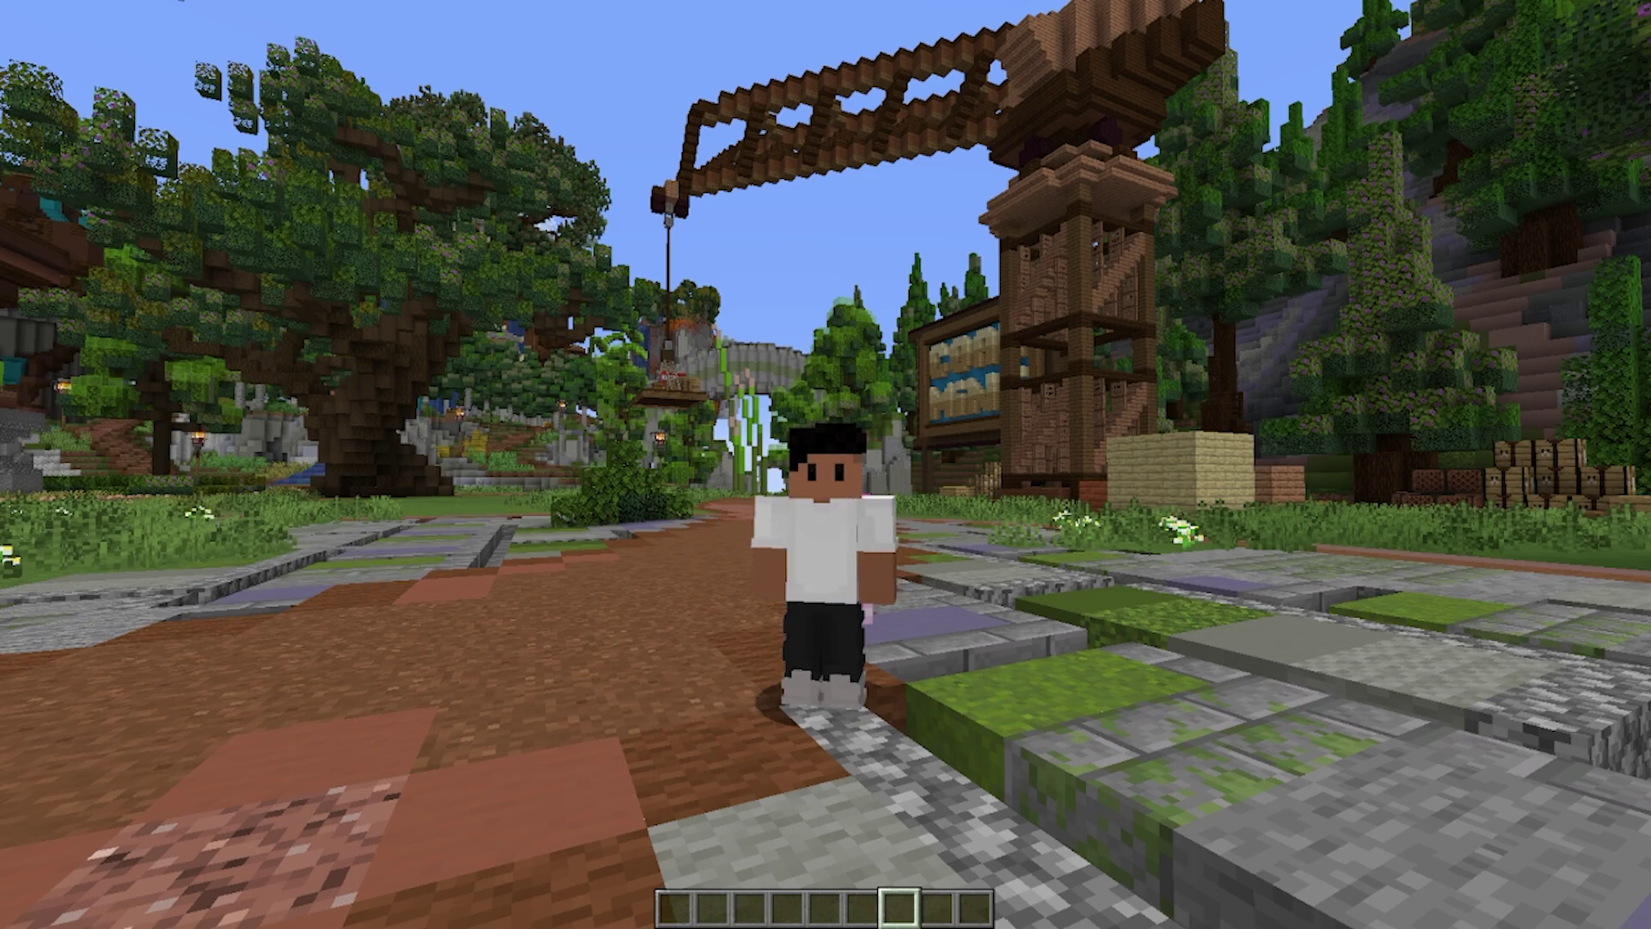
Run the animcore drill animation test on your player, then rerun it.
{"action": "key", "text": "t"}
{"action": "key", "text": "Up"}
{"action": "key", "text": "BackSpace"}
{"action": "key", "text": "BackSpace"}
{"action": "key", "text": "BackSpace"}
{"action": "key", "text": "BackSpace"}
{"action": "key", "text": "BackSpace"}
{"action": "key", "text": "BackSpace"}
{"action": "key", "text": "BackSpace"}
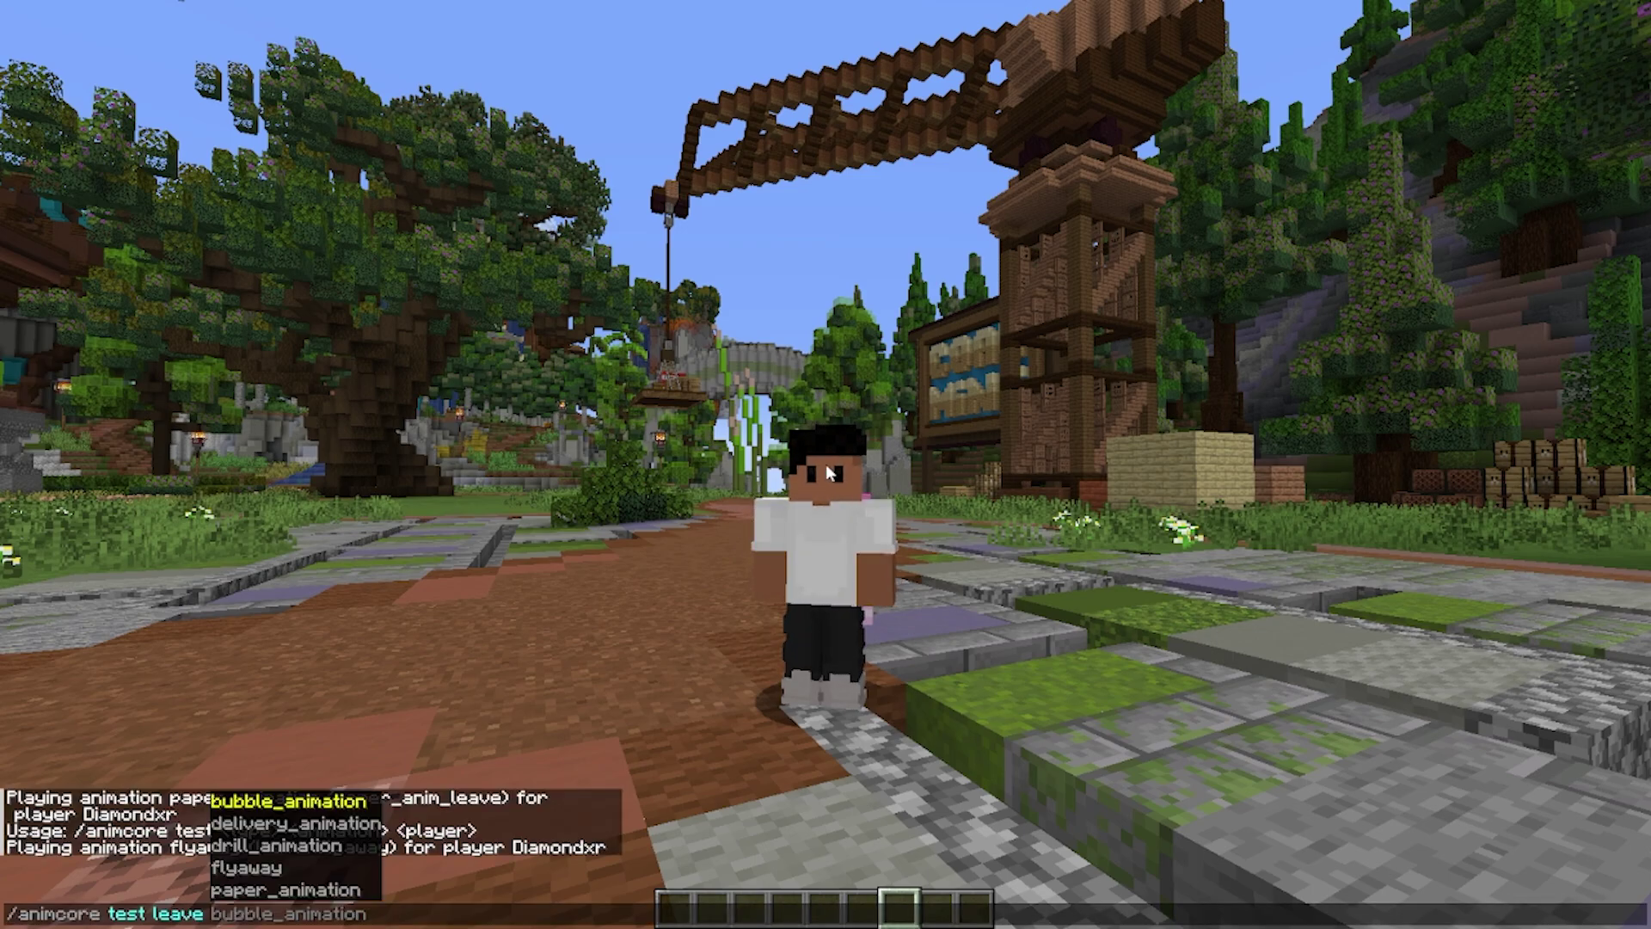
{"action": "key", "text": "Tab"}
{"action": "key", "text": "Tab"}
{"action": "key", "text": "Tab"}
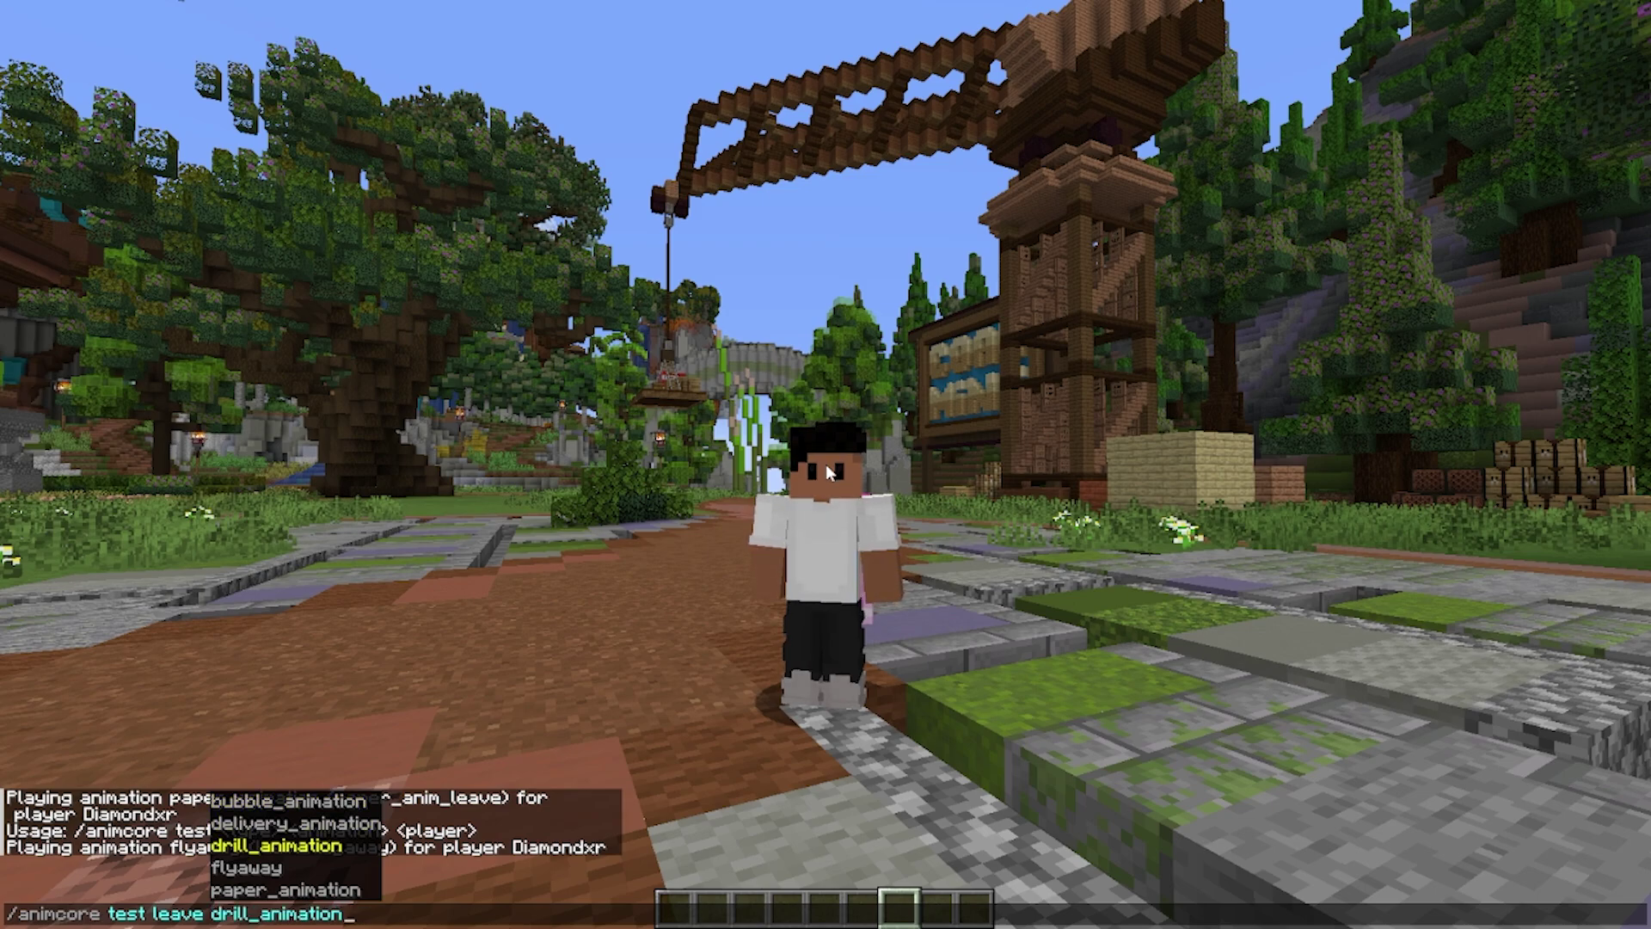
{"action": "key", "text": "Return"}
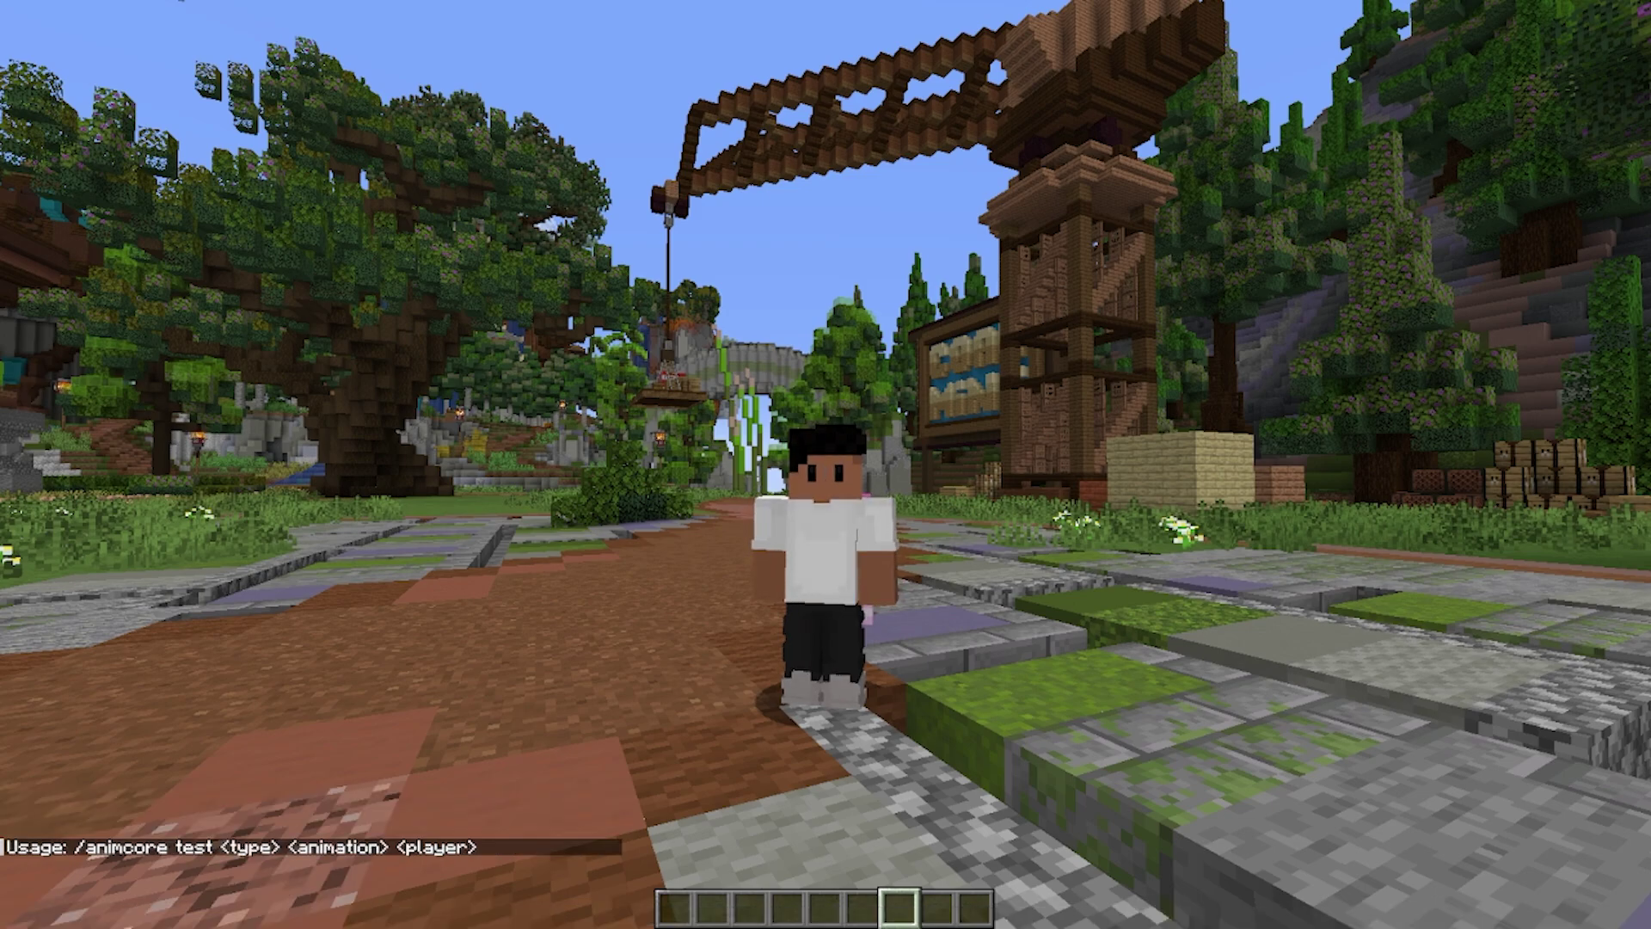
{"action": "key", "text": "t"}
{"action": "key", "text": "Up"}
{"action": "key", "text": "Tab"}
{"action": "key", "text": "Return"}
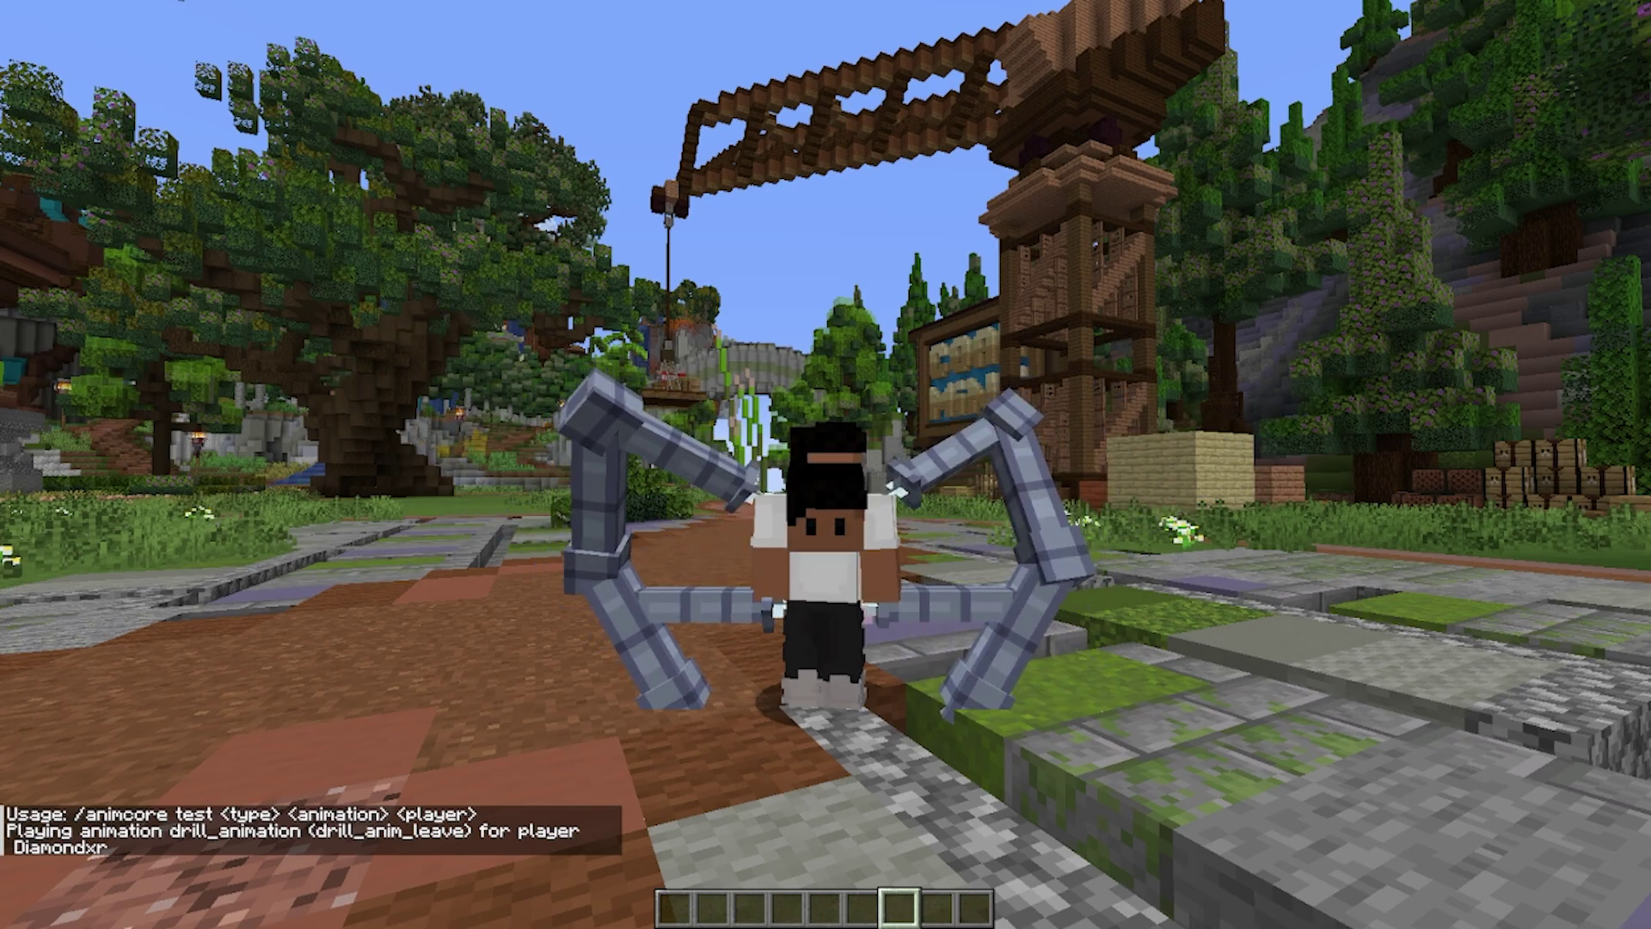
Switch to first-person view and replay the paper death animation test.
{"action": "key", "text": "F5"}
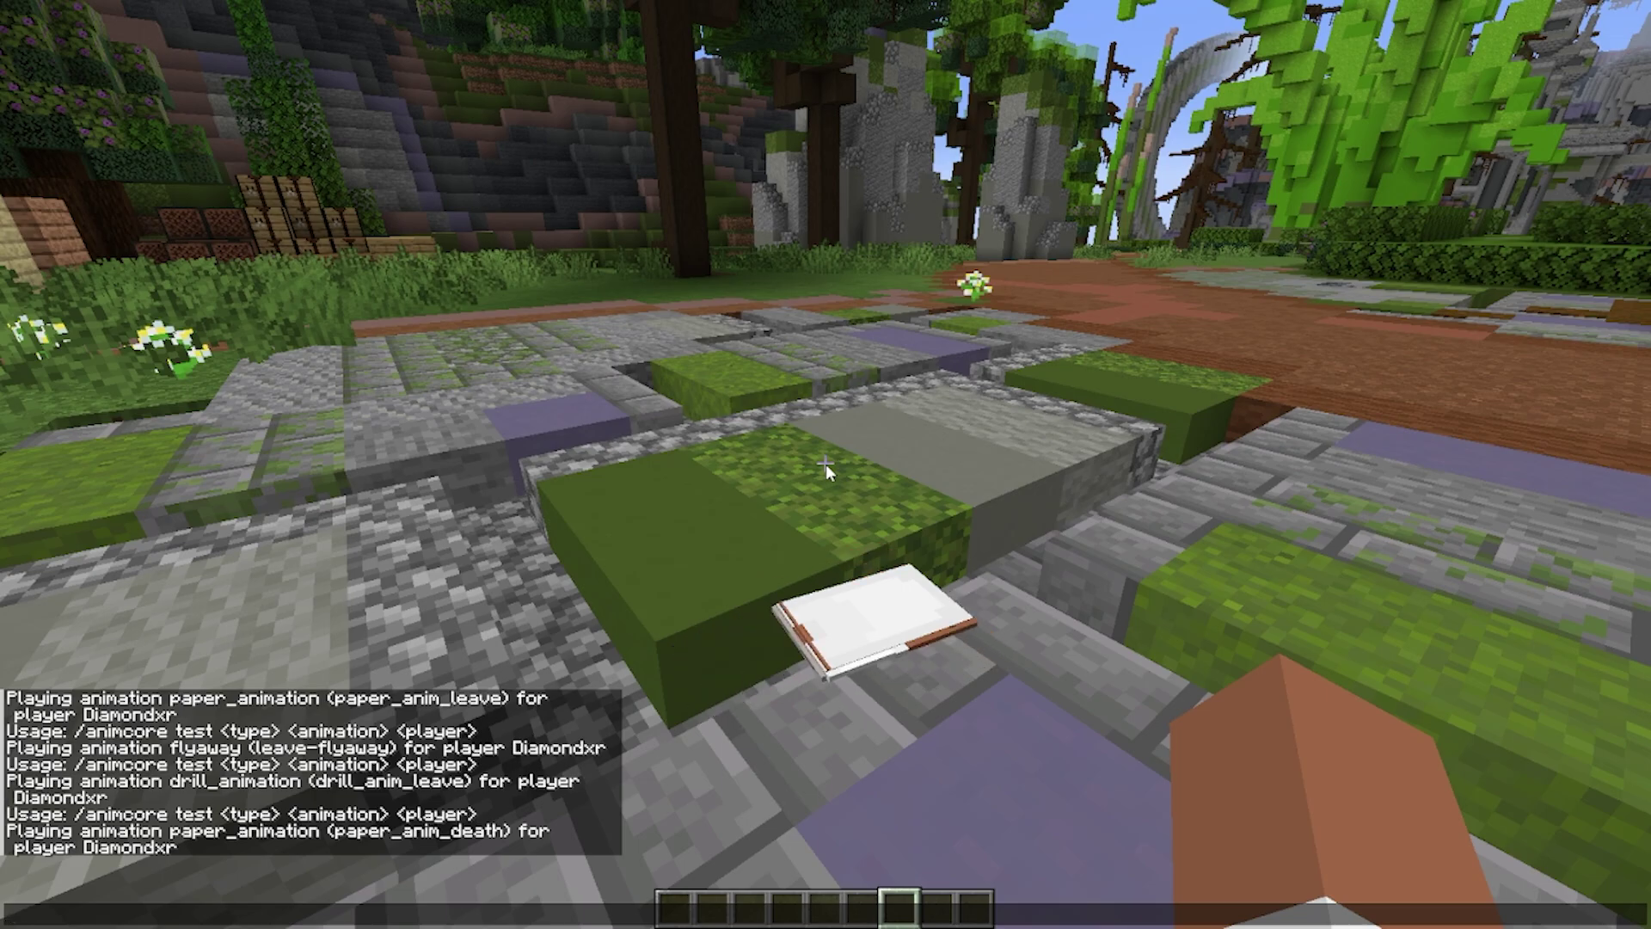
{"action": "key", "text": "t"}
{"action": "key", "text": "Up"}
{"action": "key", "text": "Return"}
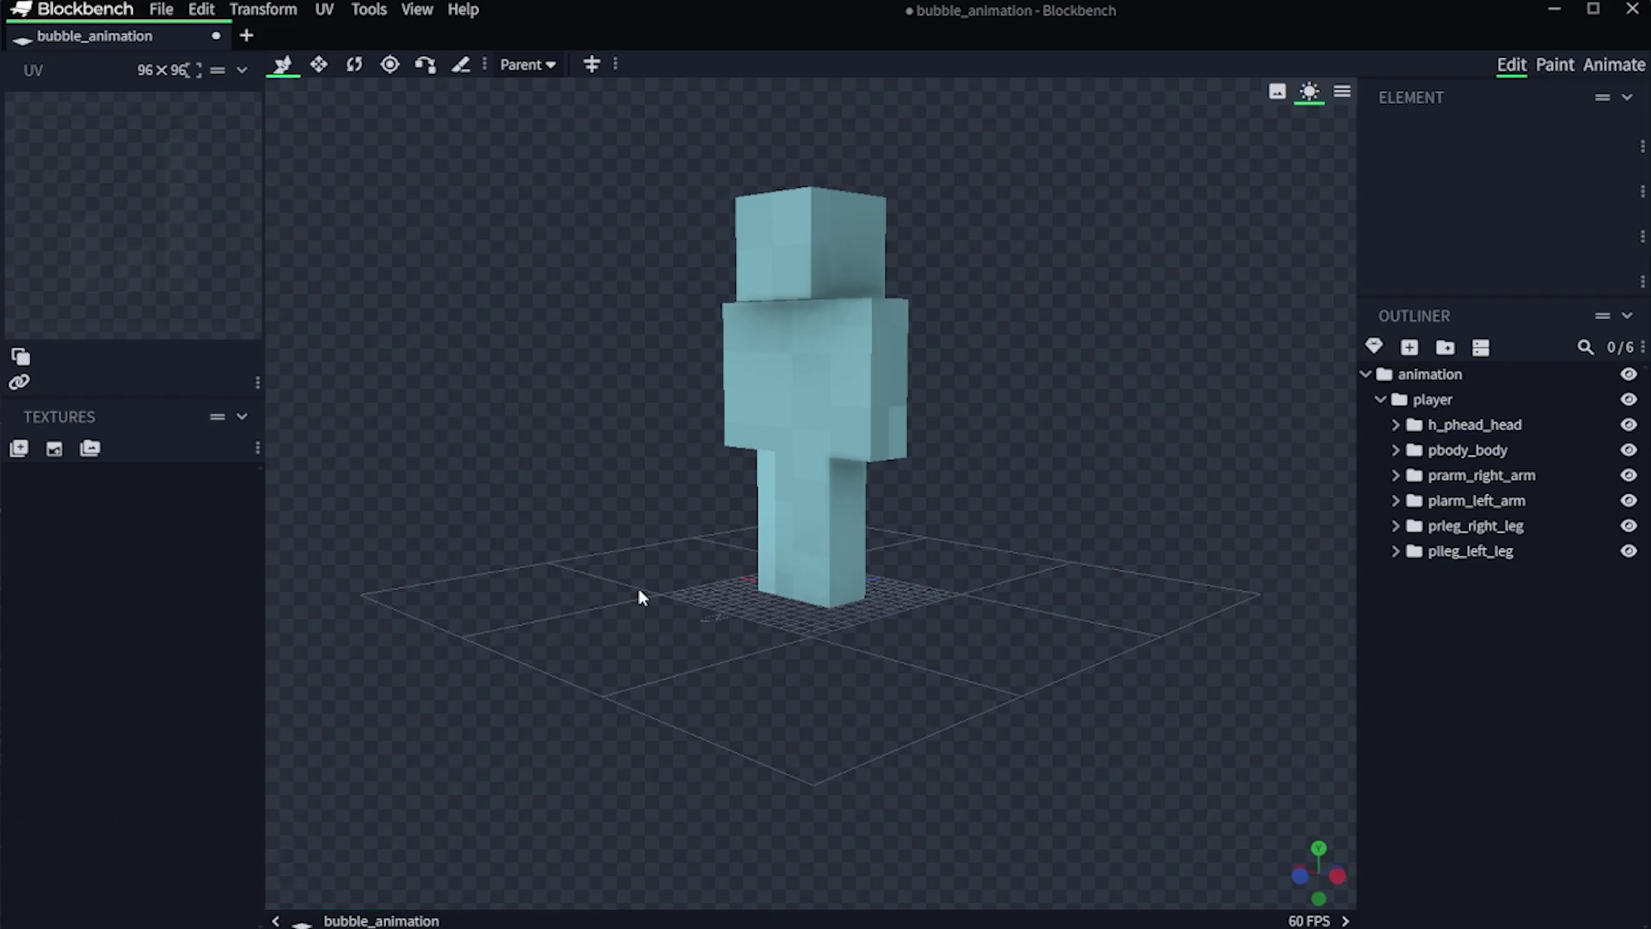
Add a new group beside the player group and name it gui.
{"action": "key", "text": "KP_1"}
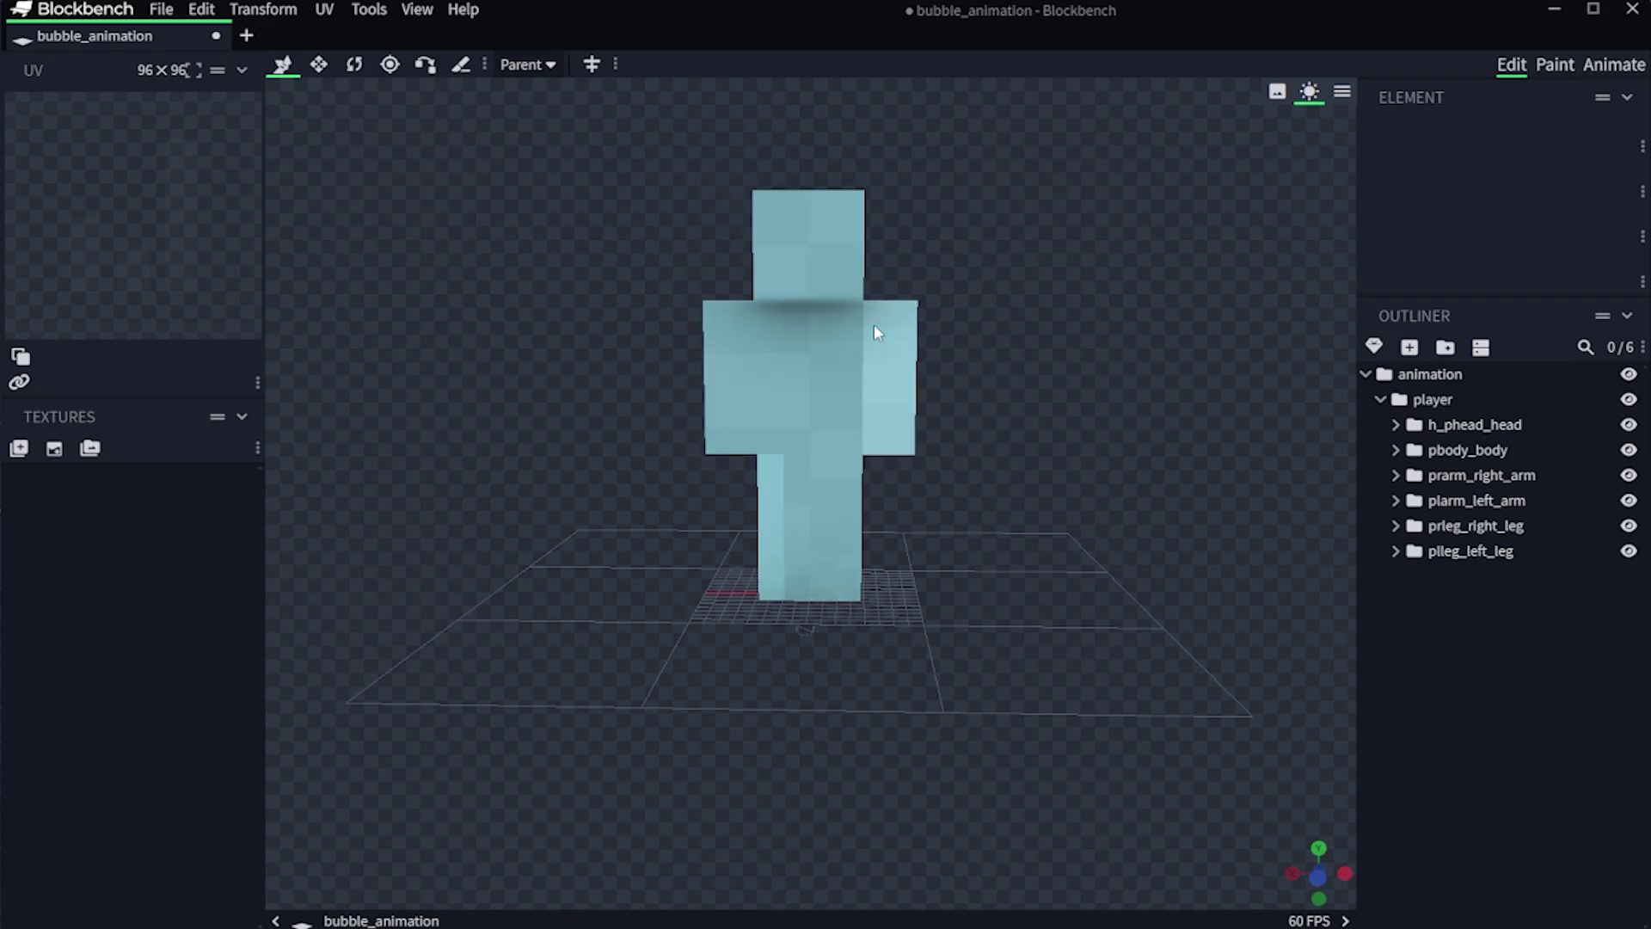
{"action": "left_click_drag", "start_coordinate": [968, 451], "coordinate": [811, 677]}
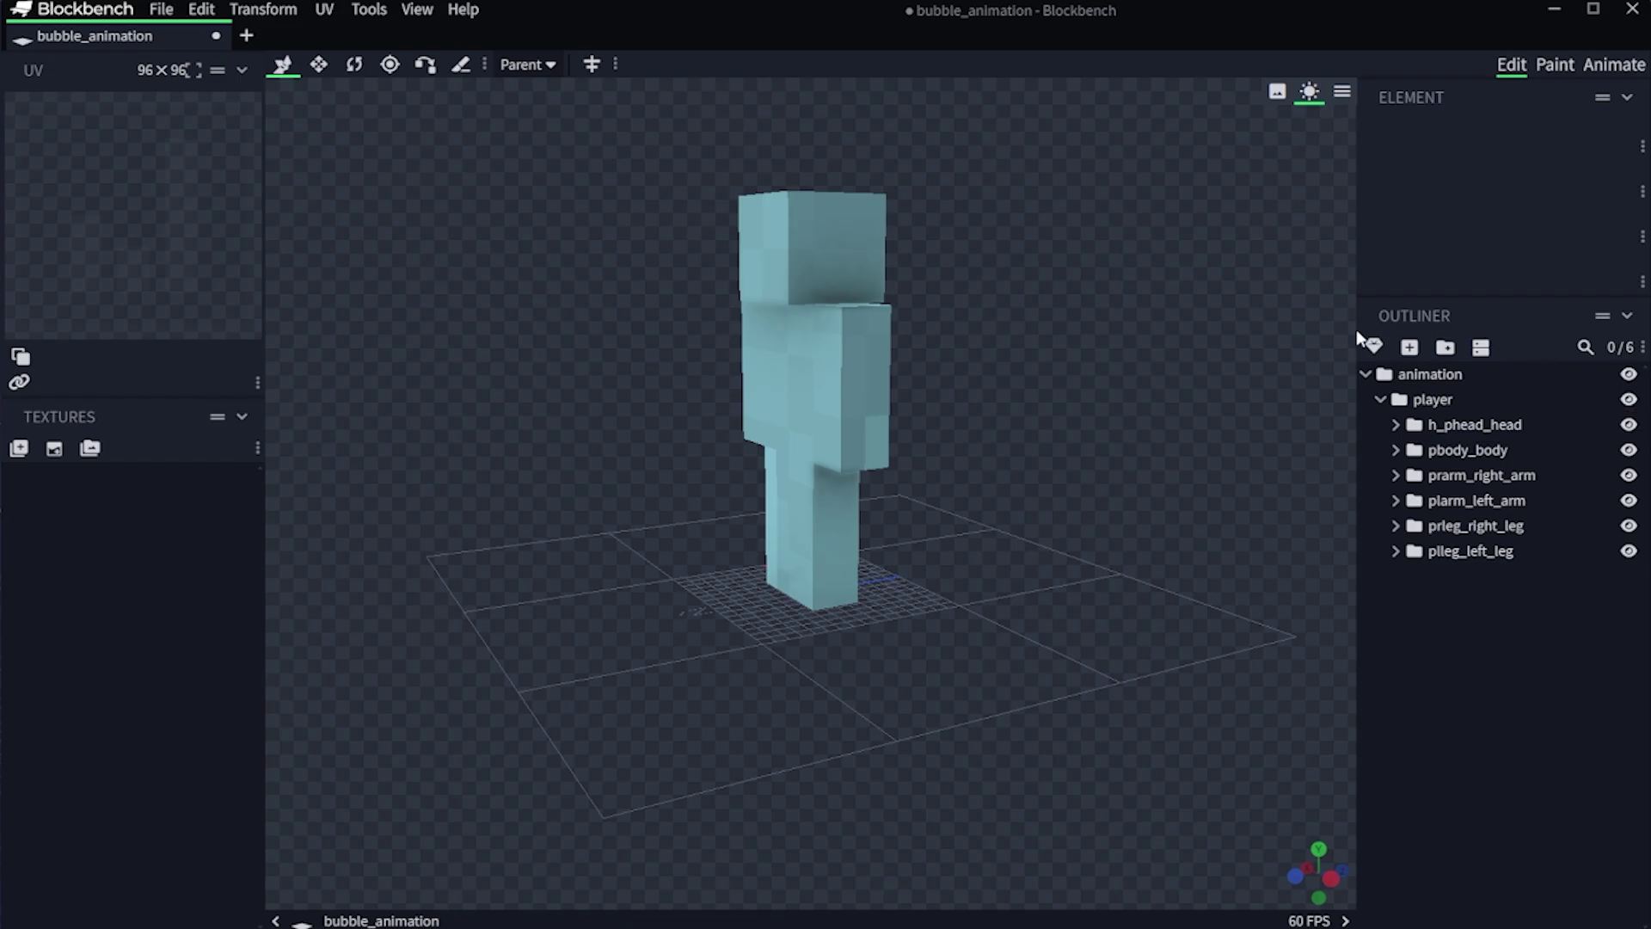
{"action": "left_click_drag", "start_coordinate": [1001, 434], "coordinate": [516, 680]}
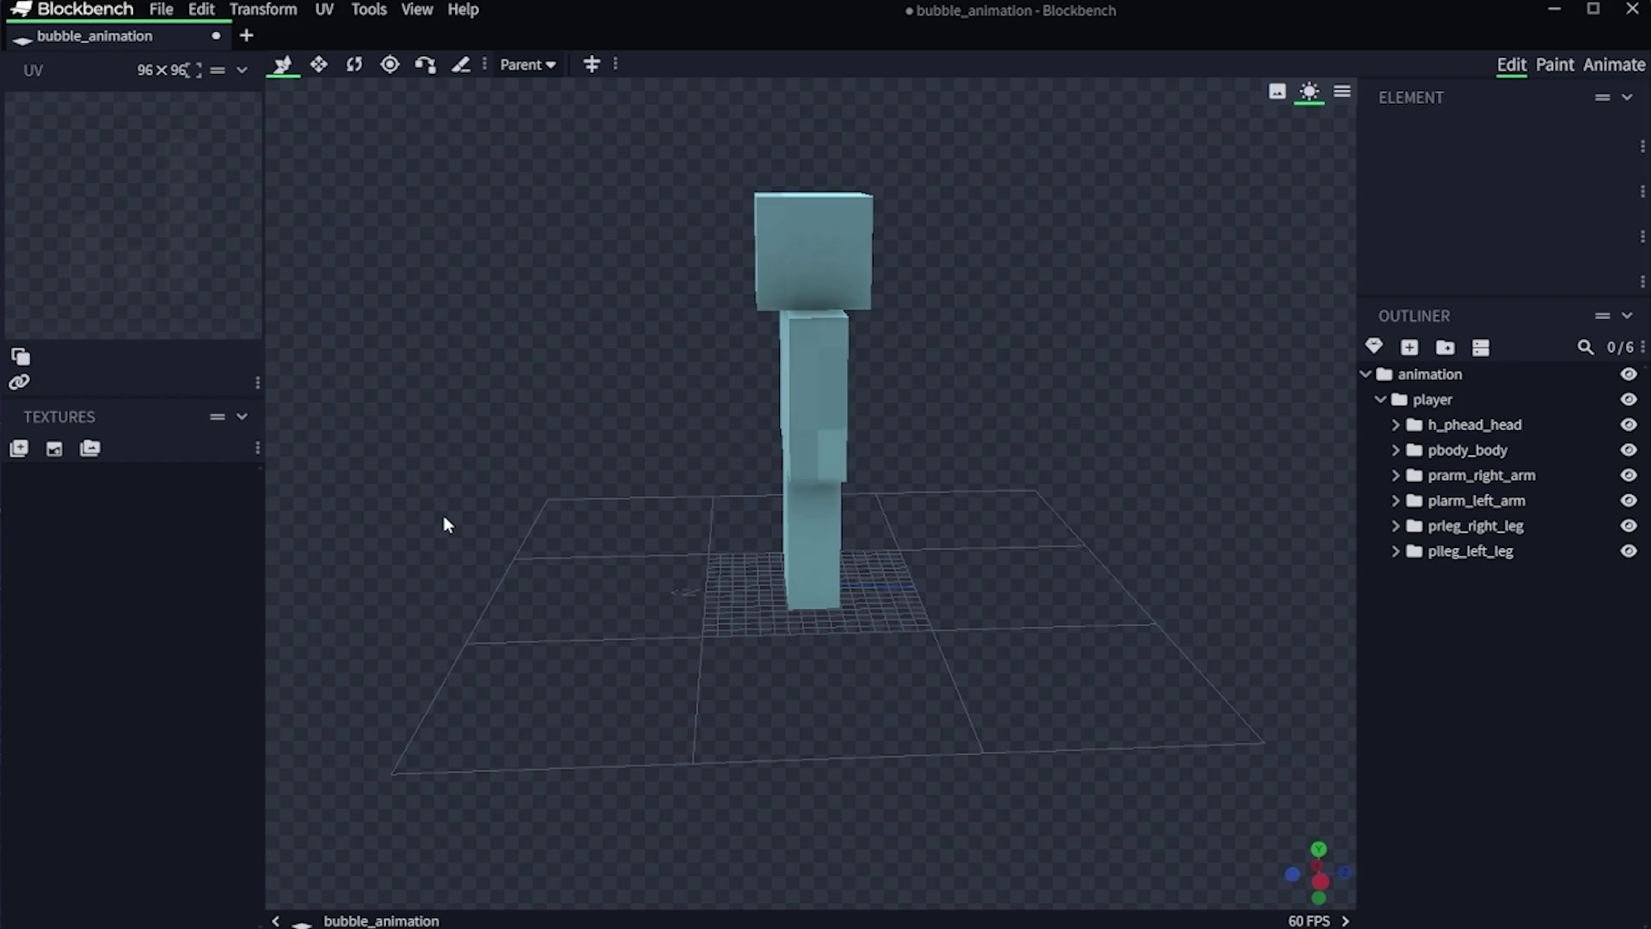
{"action": "left_click_drag", "start_coordinate": [442, 519], "coordinate": [889, 519]}
{"action": "left_click", "coordinate": [1445, 347]}
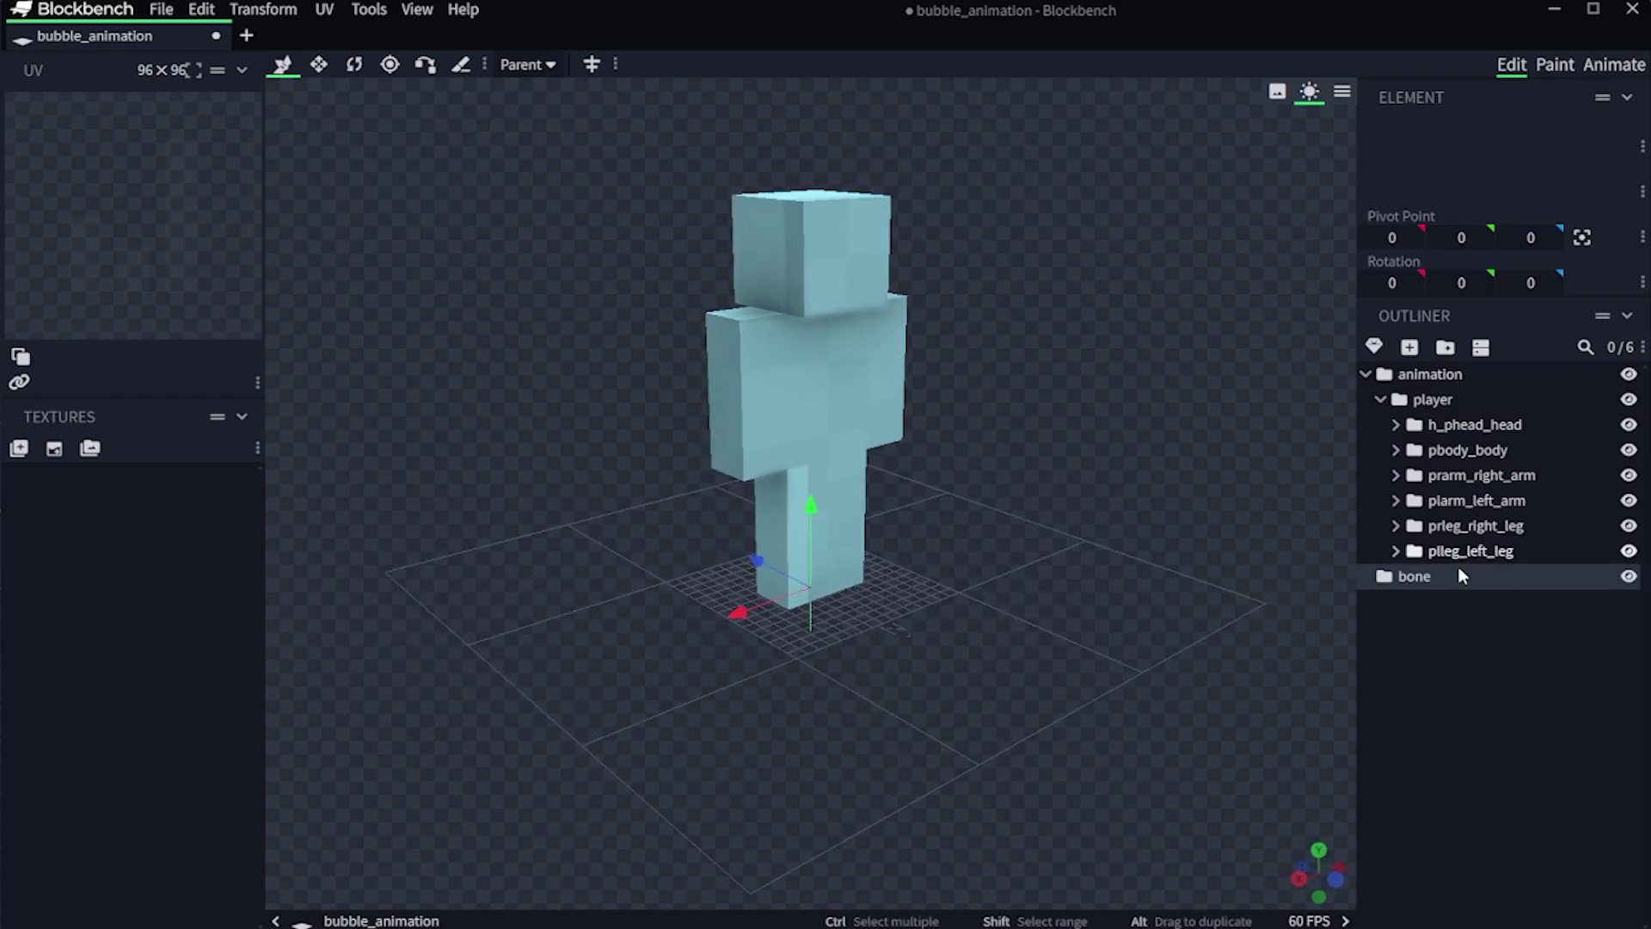
{"action": "left_click_drag", "start_coordinate": [1458, 572], "coordinate": [1359, 443]}
{"action": "double_click", "coordinate": [1417, 580]}
{"action": "type", "text": "gui"}
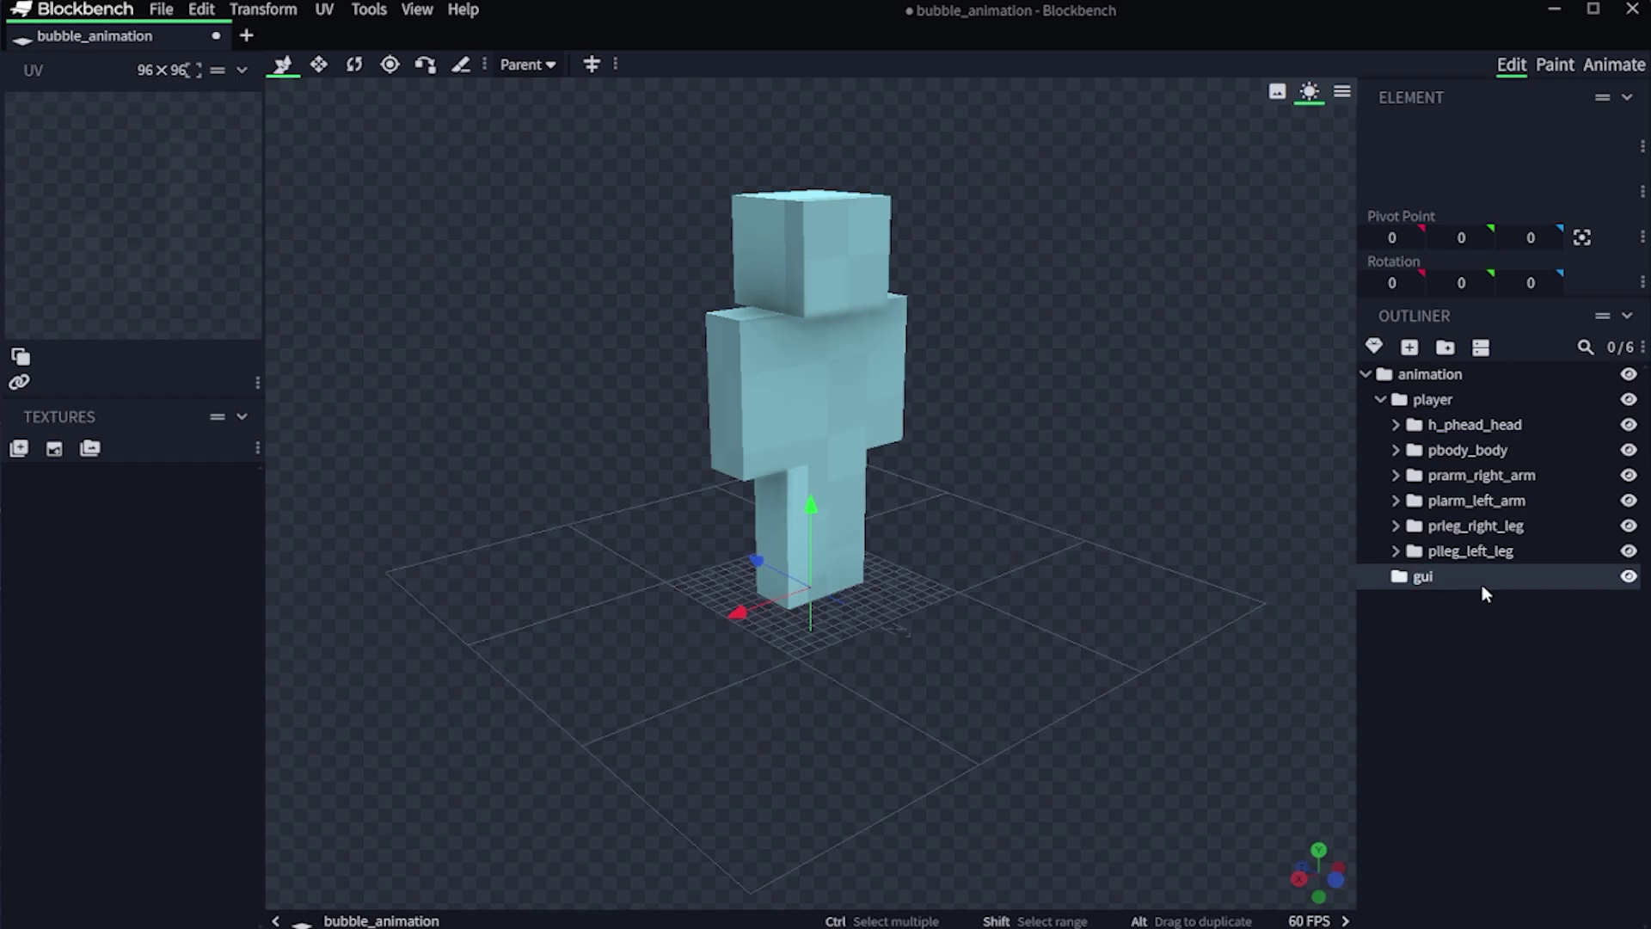
{"action": "key", "text": "Return"}
Add a cube in gui, raise it to shoulder height, and flatten it to 20×13×0.
{"action": "left_click", "coordinate": [1411, 347]}
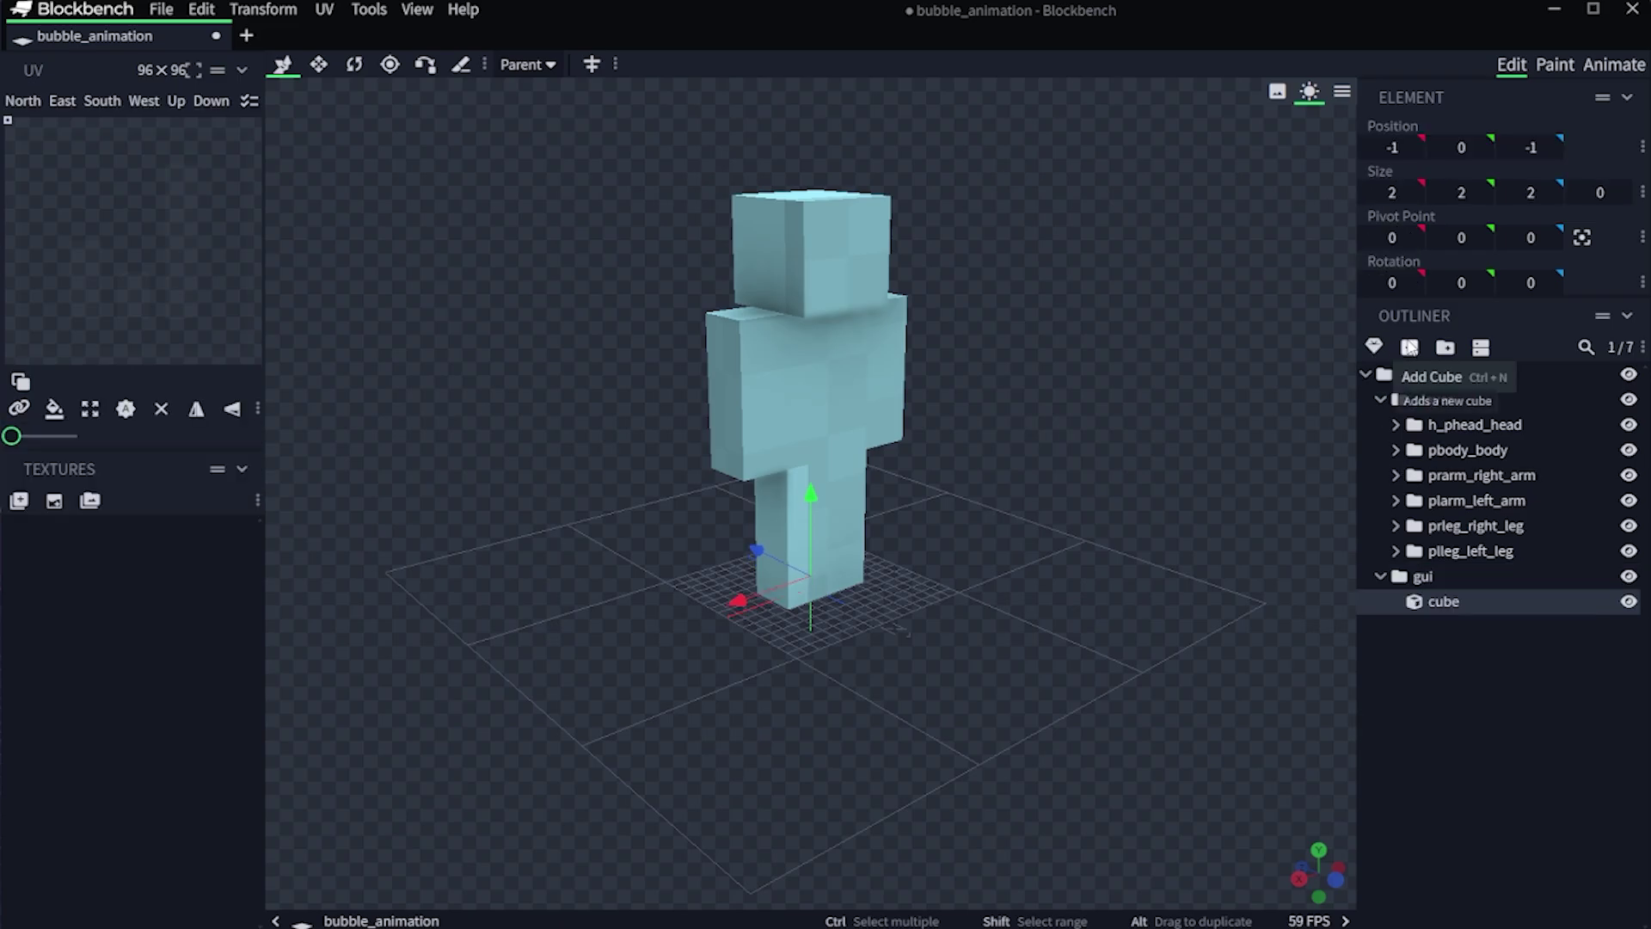
{"action": "left_click_drag", "start_coordinate": [808, 535], "coordinate": [818, 311]}
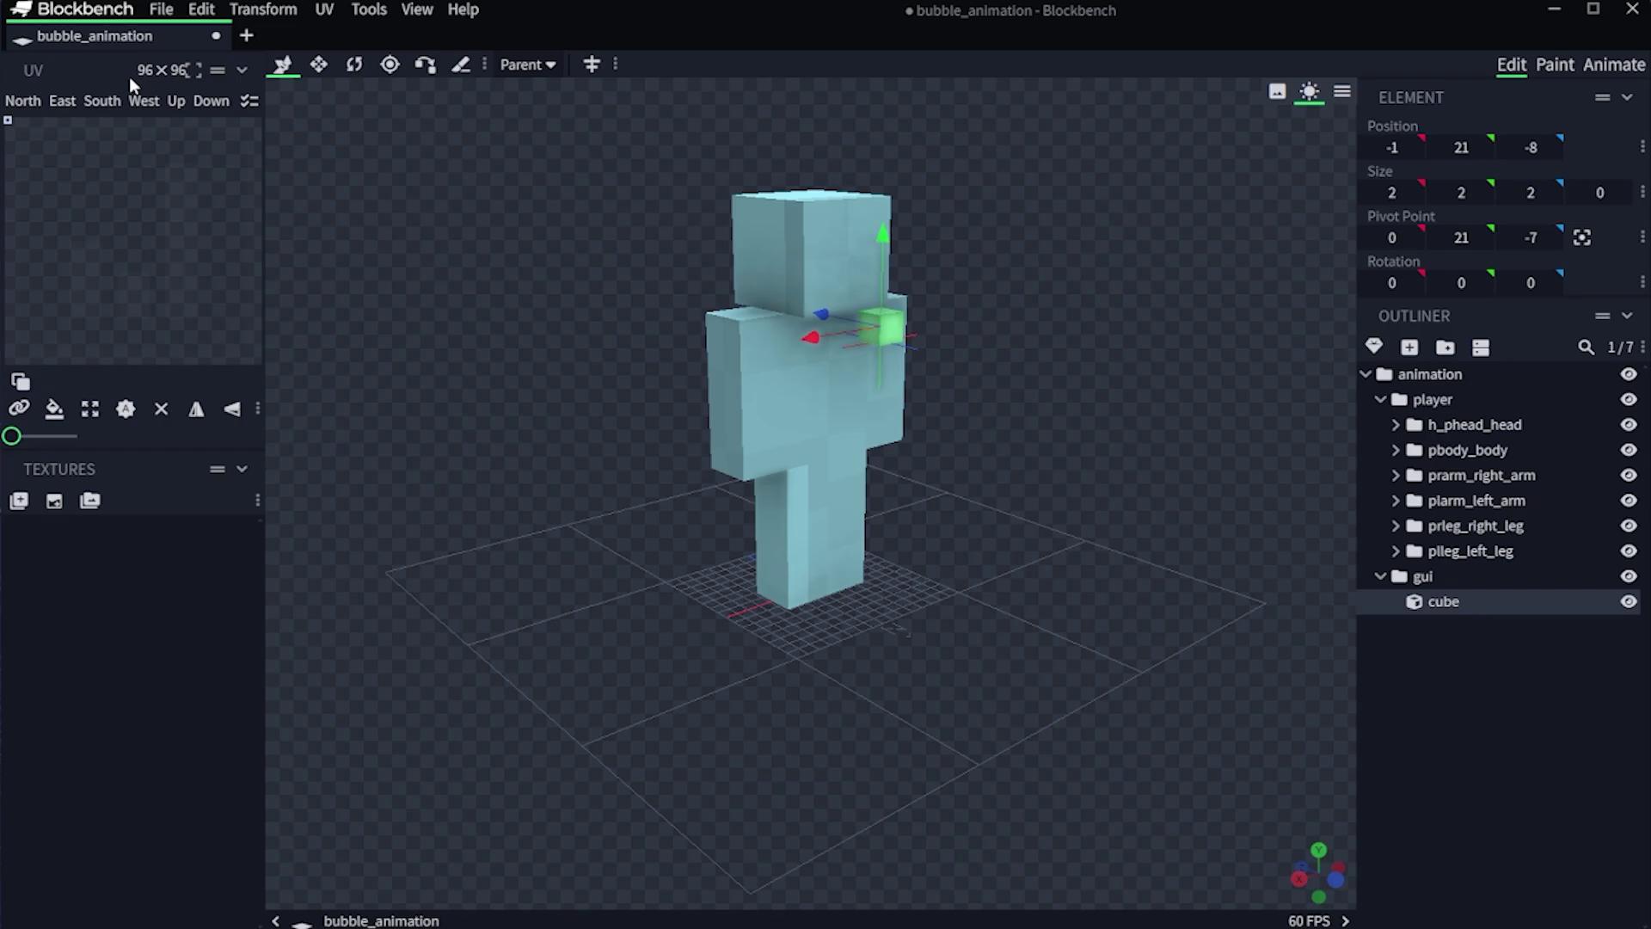
{"action": "key", "text": "s"}
{"action": "left_click_drag", "start_coordinate": [757, 550], "coordinate": [482, 533]}
{"action": "left_click_drag", "start_coordinate": [834, 327], "coordinate": [292, 58]}
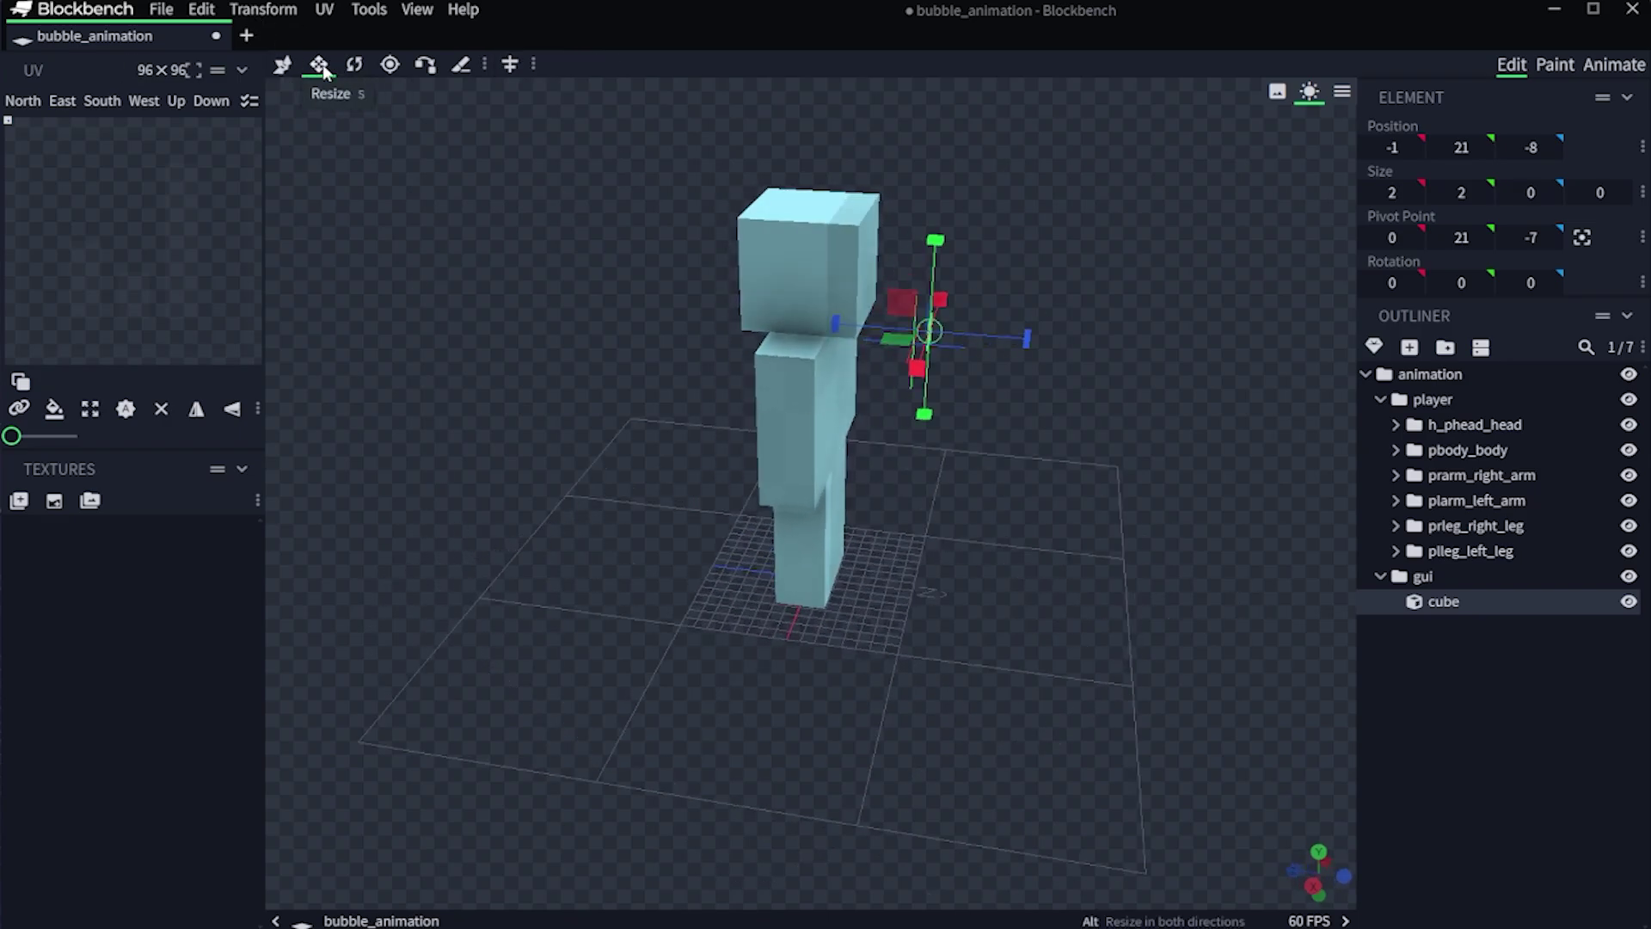
{"action": "left_click_drag", "start_coordinate": [861, 412], "coordinate": [1127, 320]}
Check the panel from the other side and reselect the gui screen plane.
{"action": "key", "text": "v"}
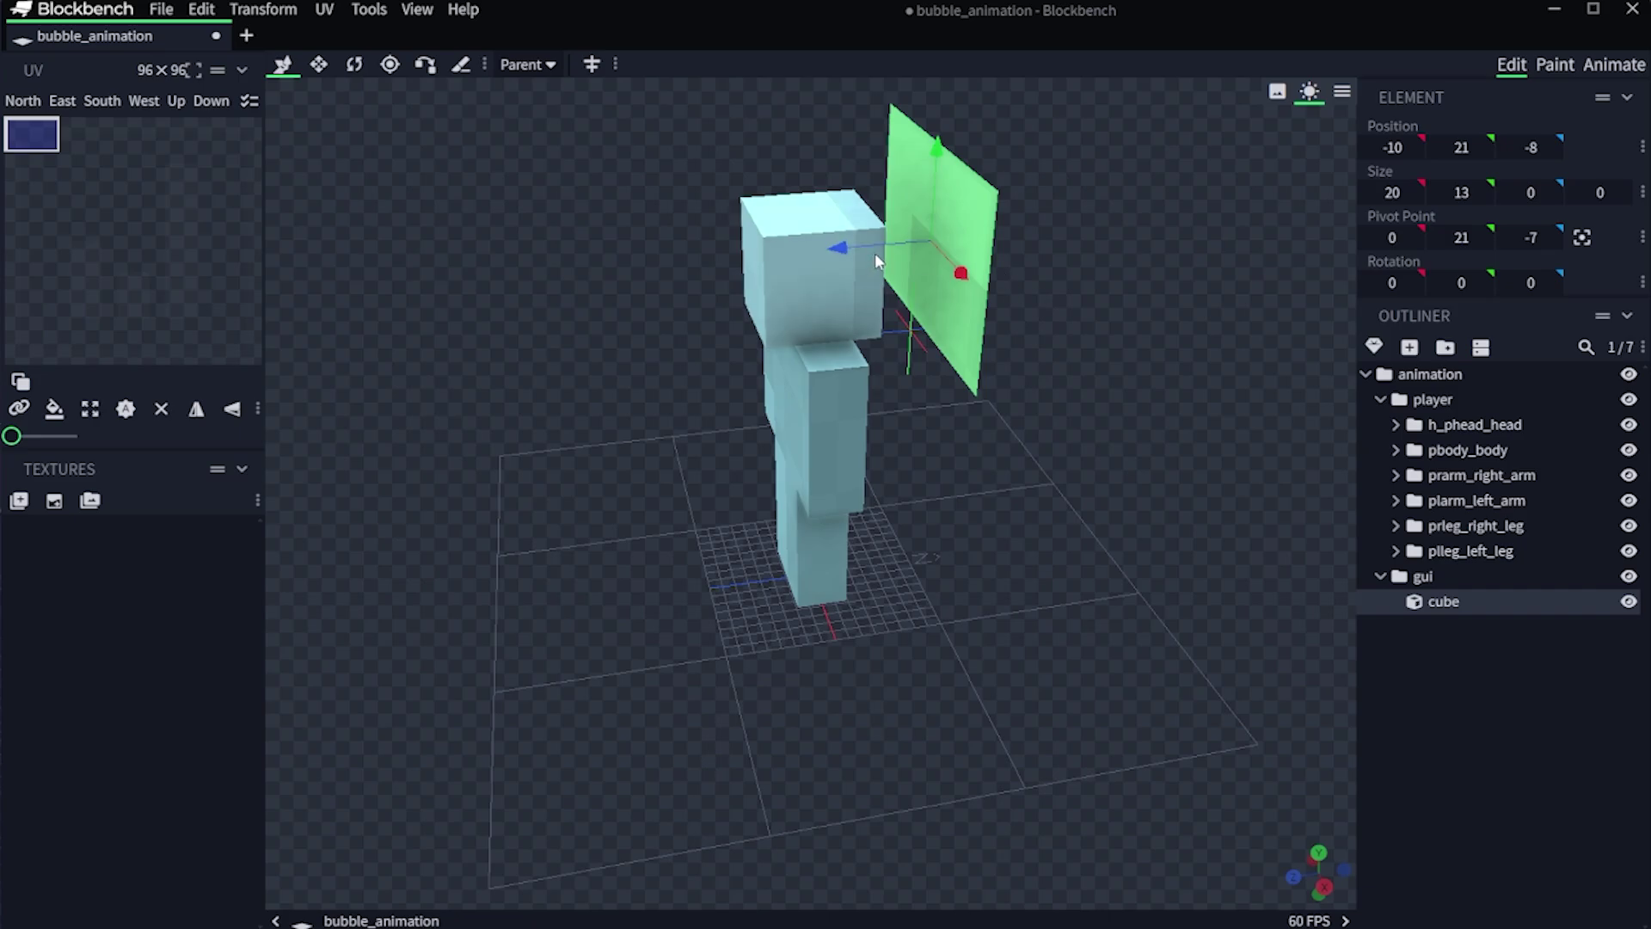
{"action": "left_click_drag", "start_coordinate": [875, 253], "coordinate": [1005, 377]}
{"action": "left_click", "coordinate": [730, 401]}
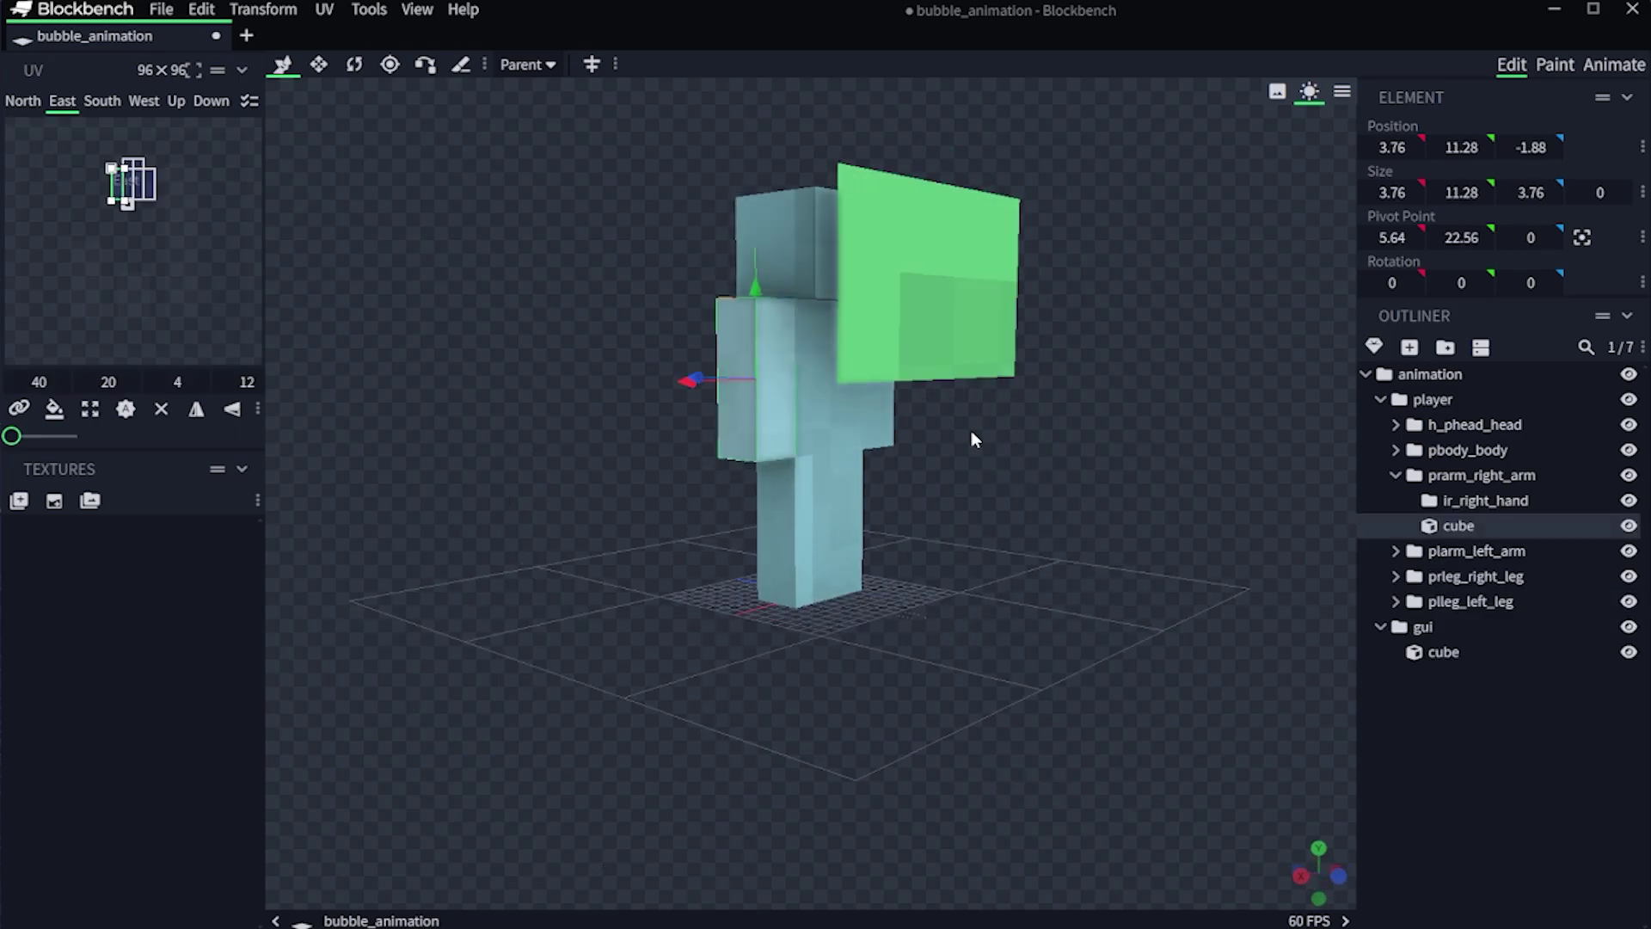
{"action": "left_click", "coordinate": [1449, 737]}
{"action": "left_click_drag", "start_coordinate": [905, 614], "coordinate": [1033, 602]}
{"action": "left_click", "coordinate": [1454, 652]}
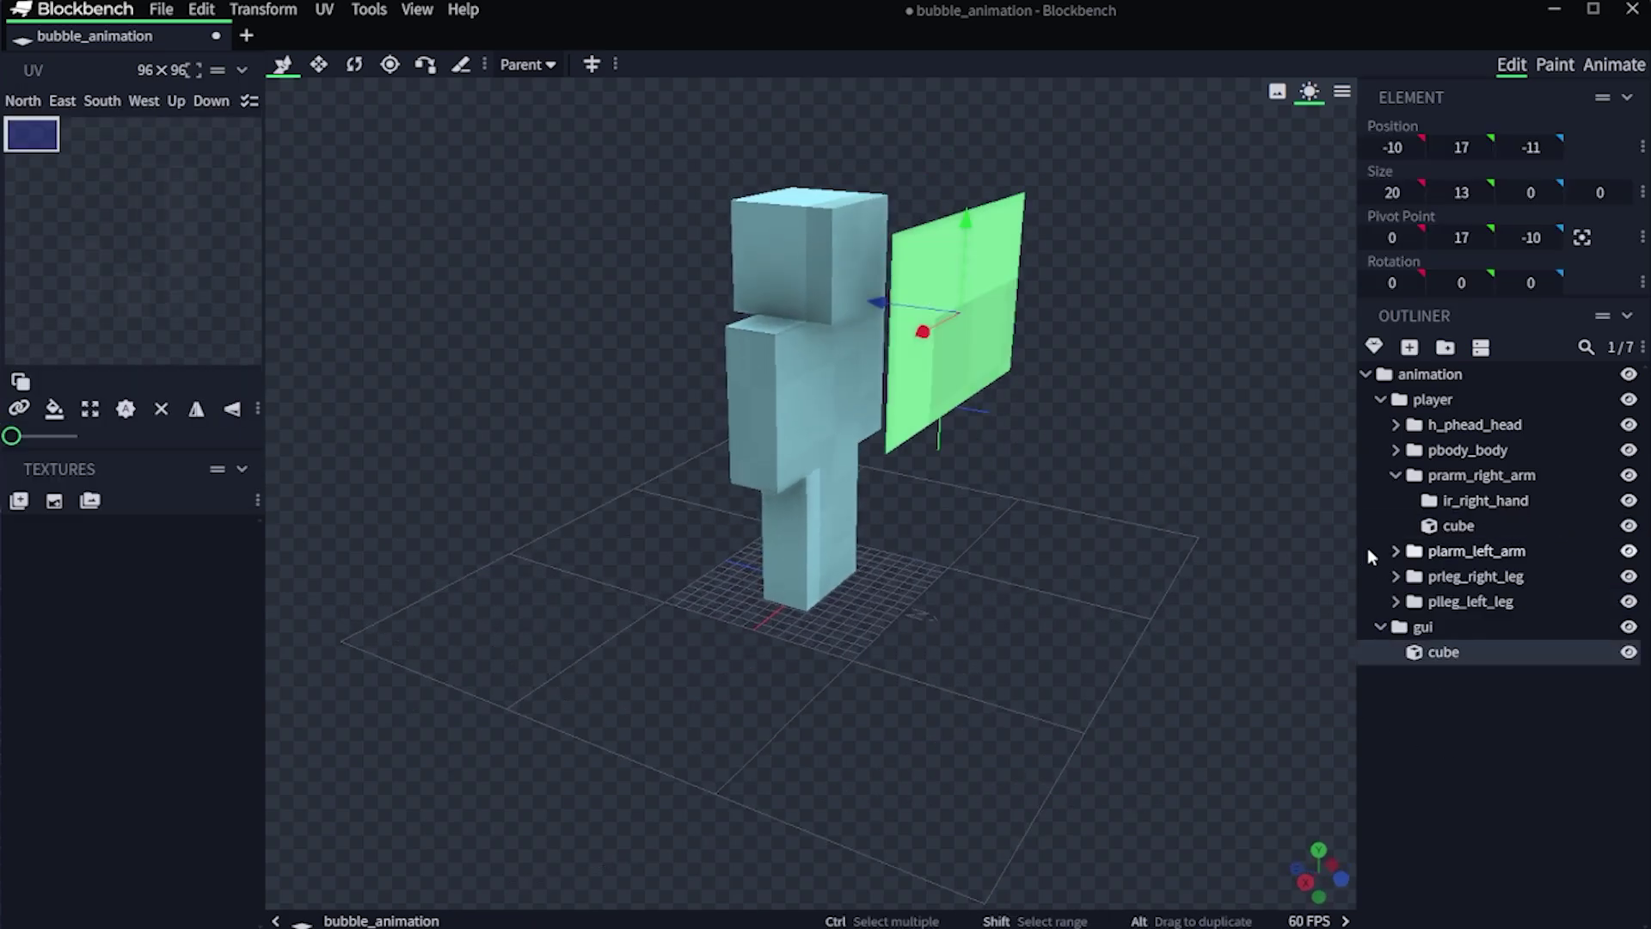
Add a second gui cube in front of the figure, tilt it 22.5° on X, and widen it into a keyboard slab.
{"action": "left_click", "coordinate": [1409, 347]}
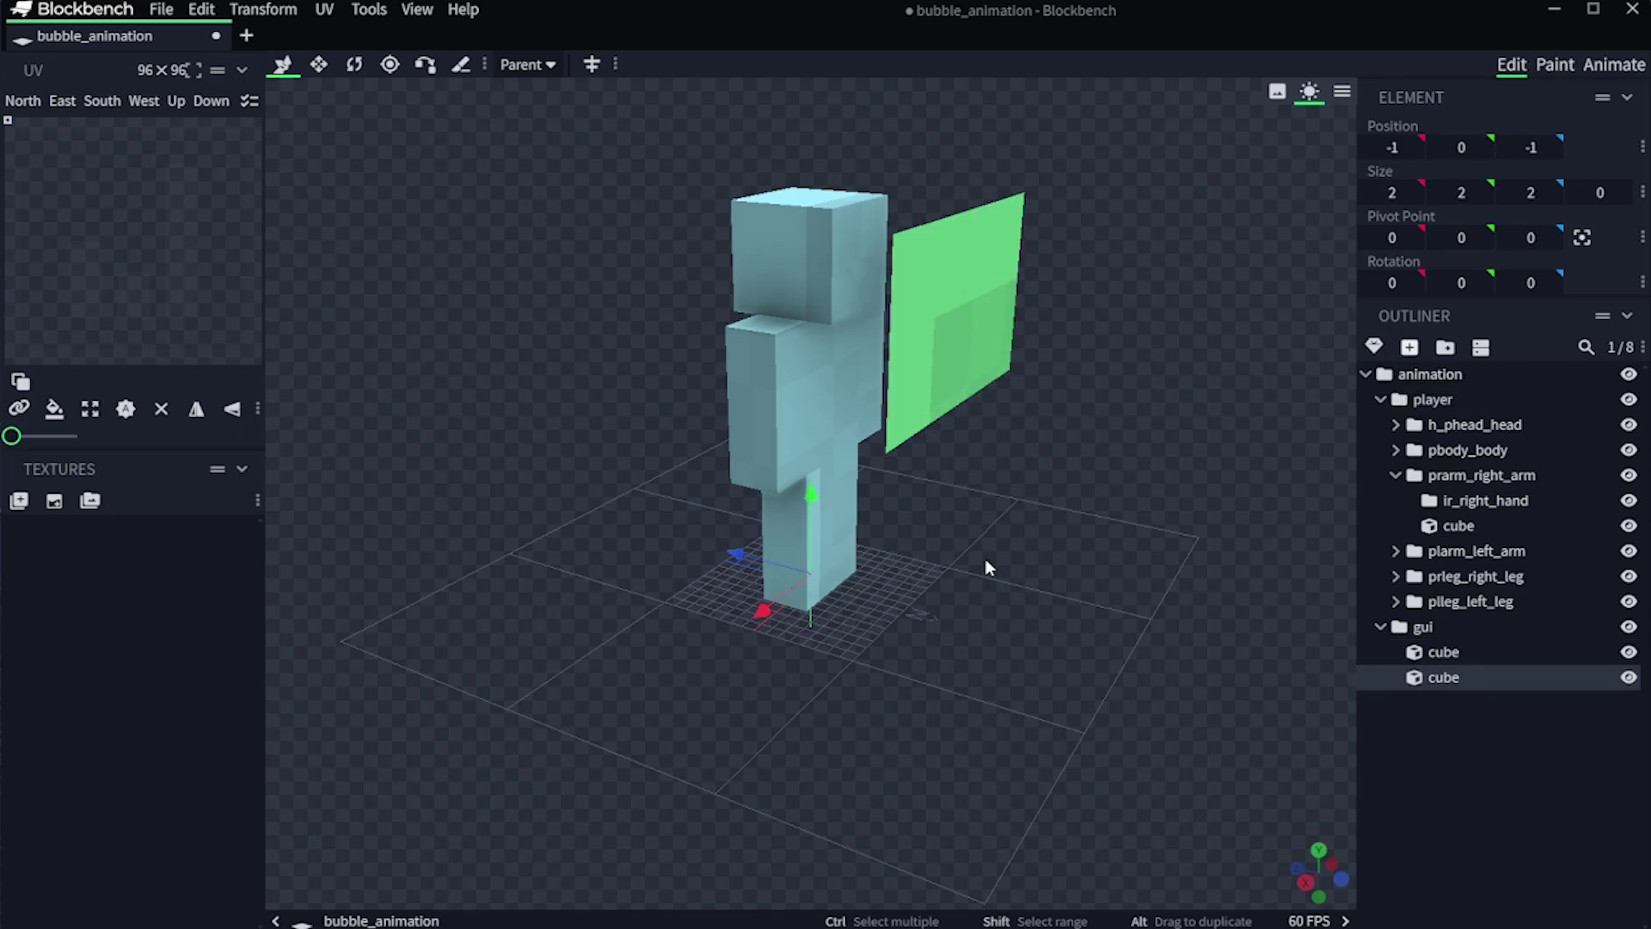
{"action": "left_click_drag", "start_coordinate": [1050, 446], "coordinate": [796, 430]}
{"action": "left_click_drag", "start_coordinate": [714, 361], "coordinate": [711, 327]}
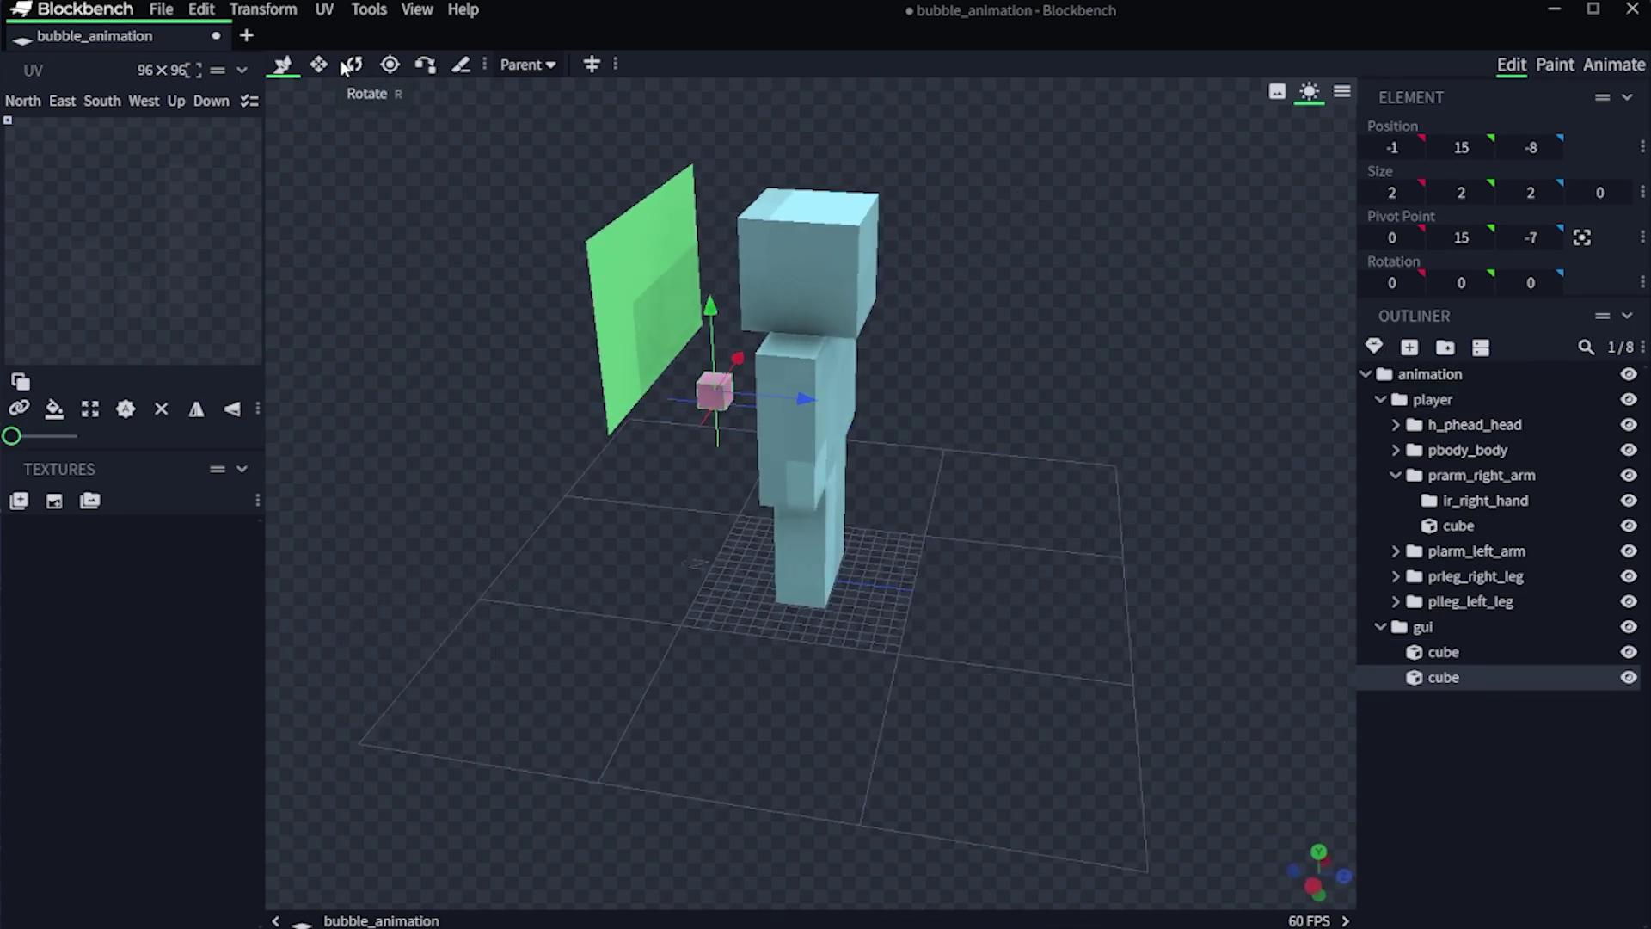
{"action": "left_click", "coordinate": [1453, 283]}
{"action": "key", "text": "r"}
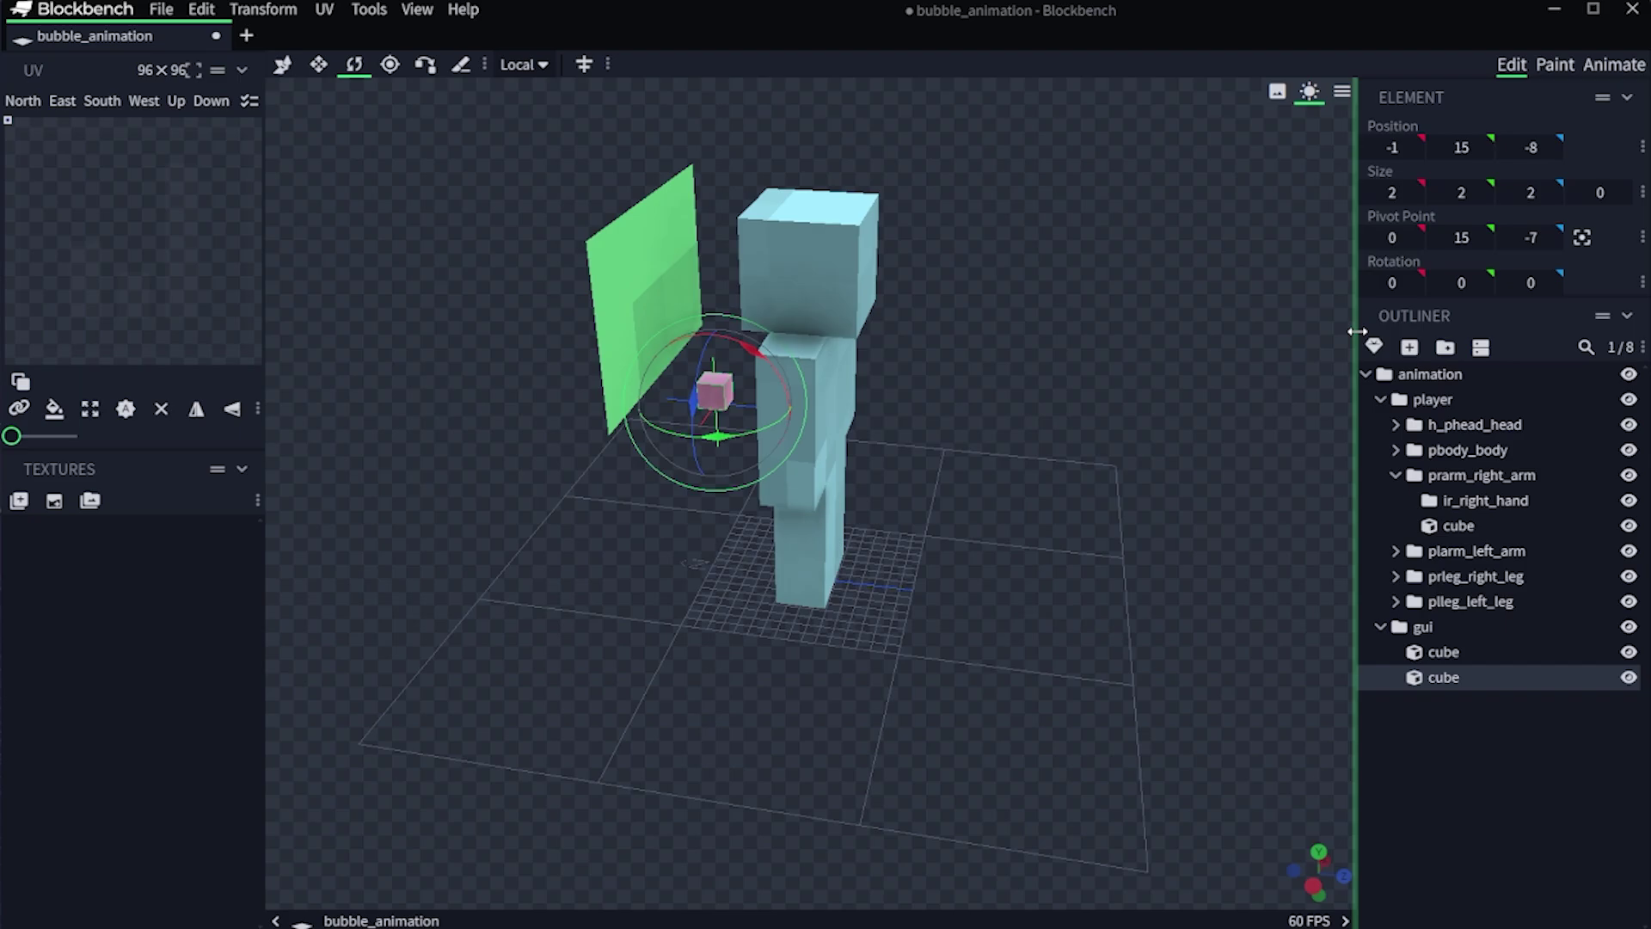
{"action": "key", "text": "s"}
{"action": "left_click_drag", "start_coordinate": [771, 385], "coordinate": [659, 463]}
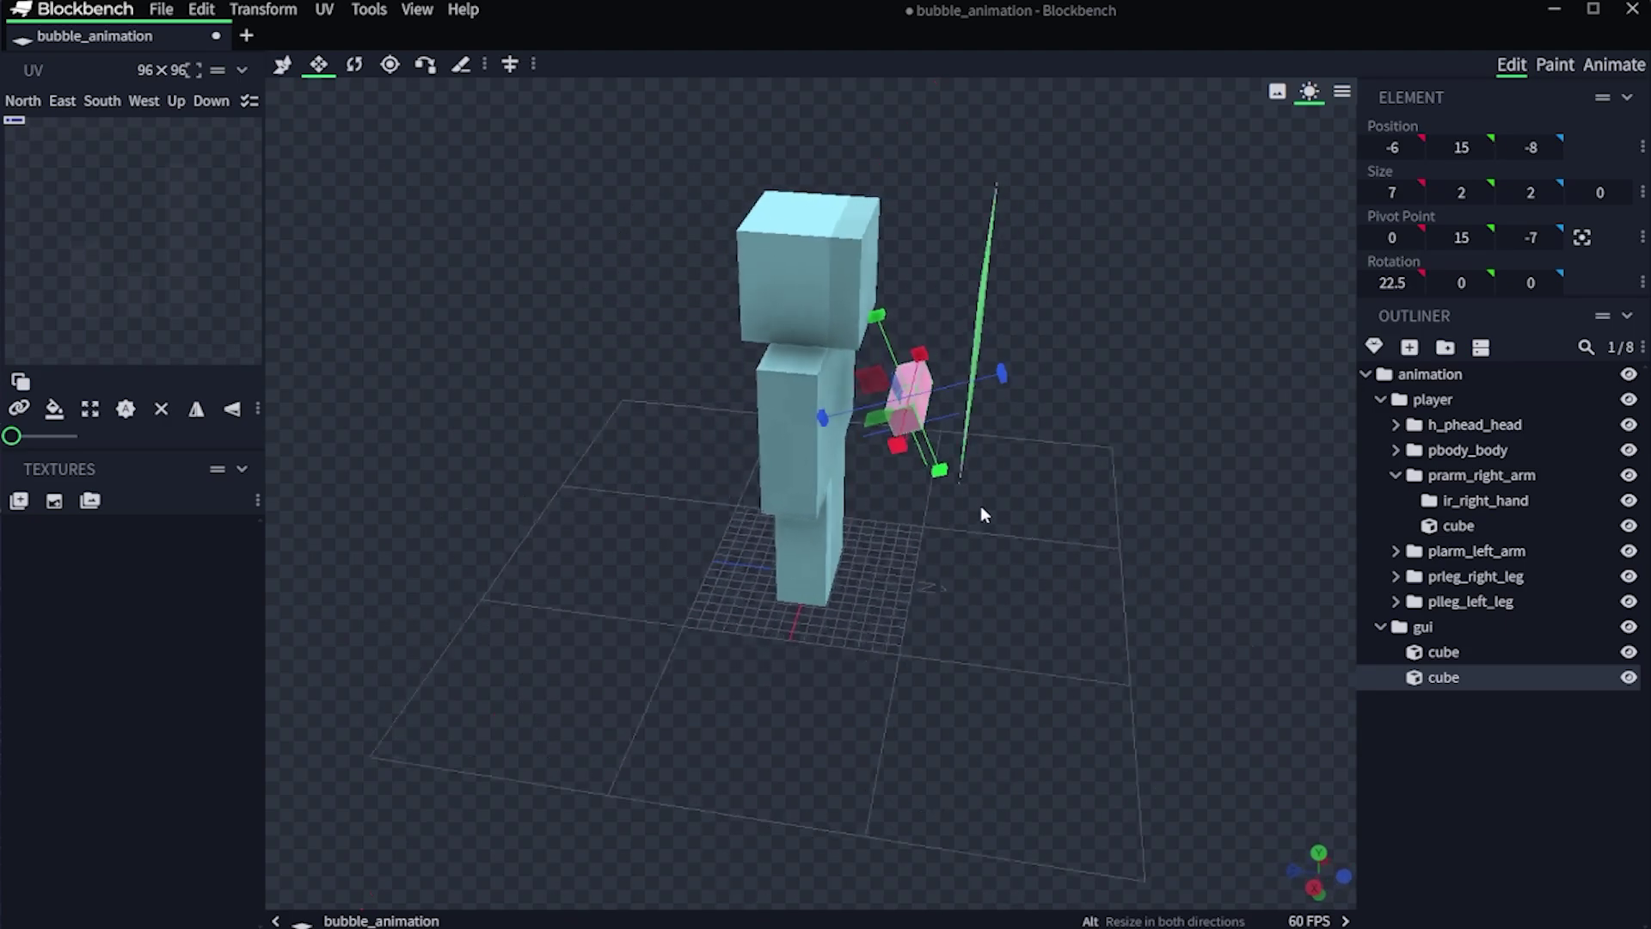
{"action": "left_click_drag", "start_coordinate": [981, 513], "coordinate": [942, 484]}
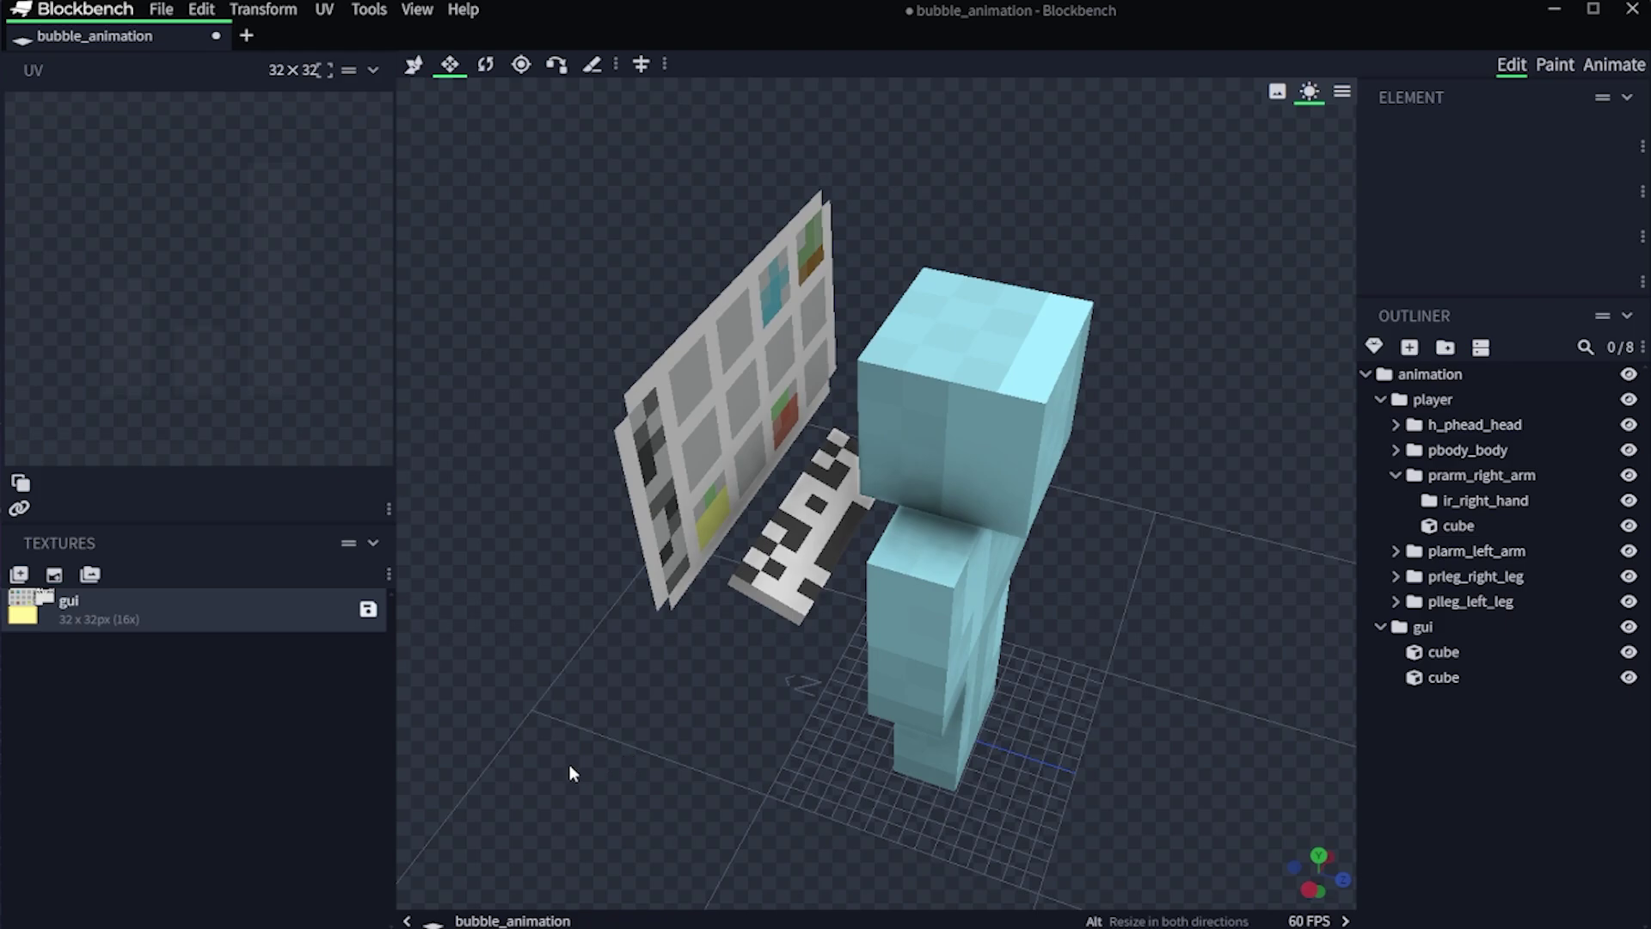
Orbit around the textured screen panel and keyboard slab to inspect them from several angles.
{"action": "left_click_drag", "start_coordinate": [566, 760], "coordinate": [636, 755]}
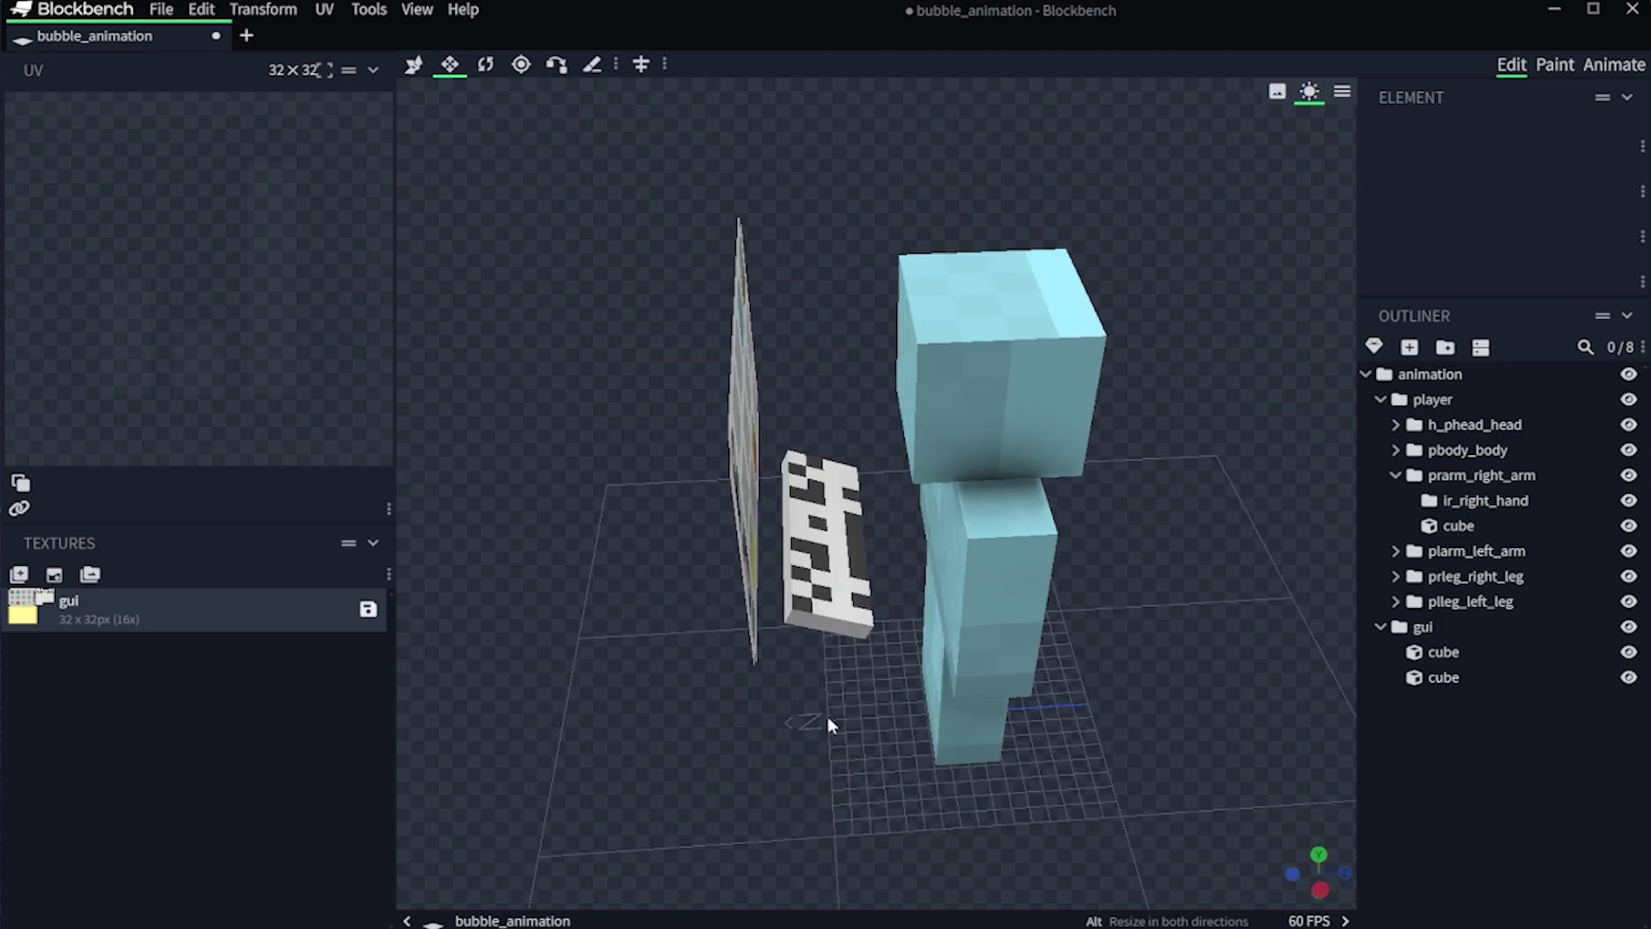
{"action": "left_click_drag", "start_coordinate": [829, 722], "coordinate": [775, 700]}
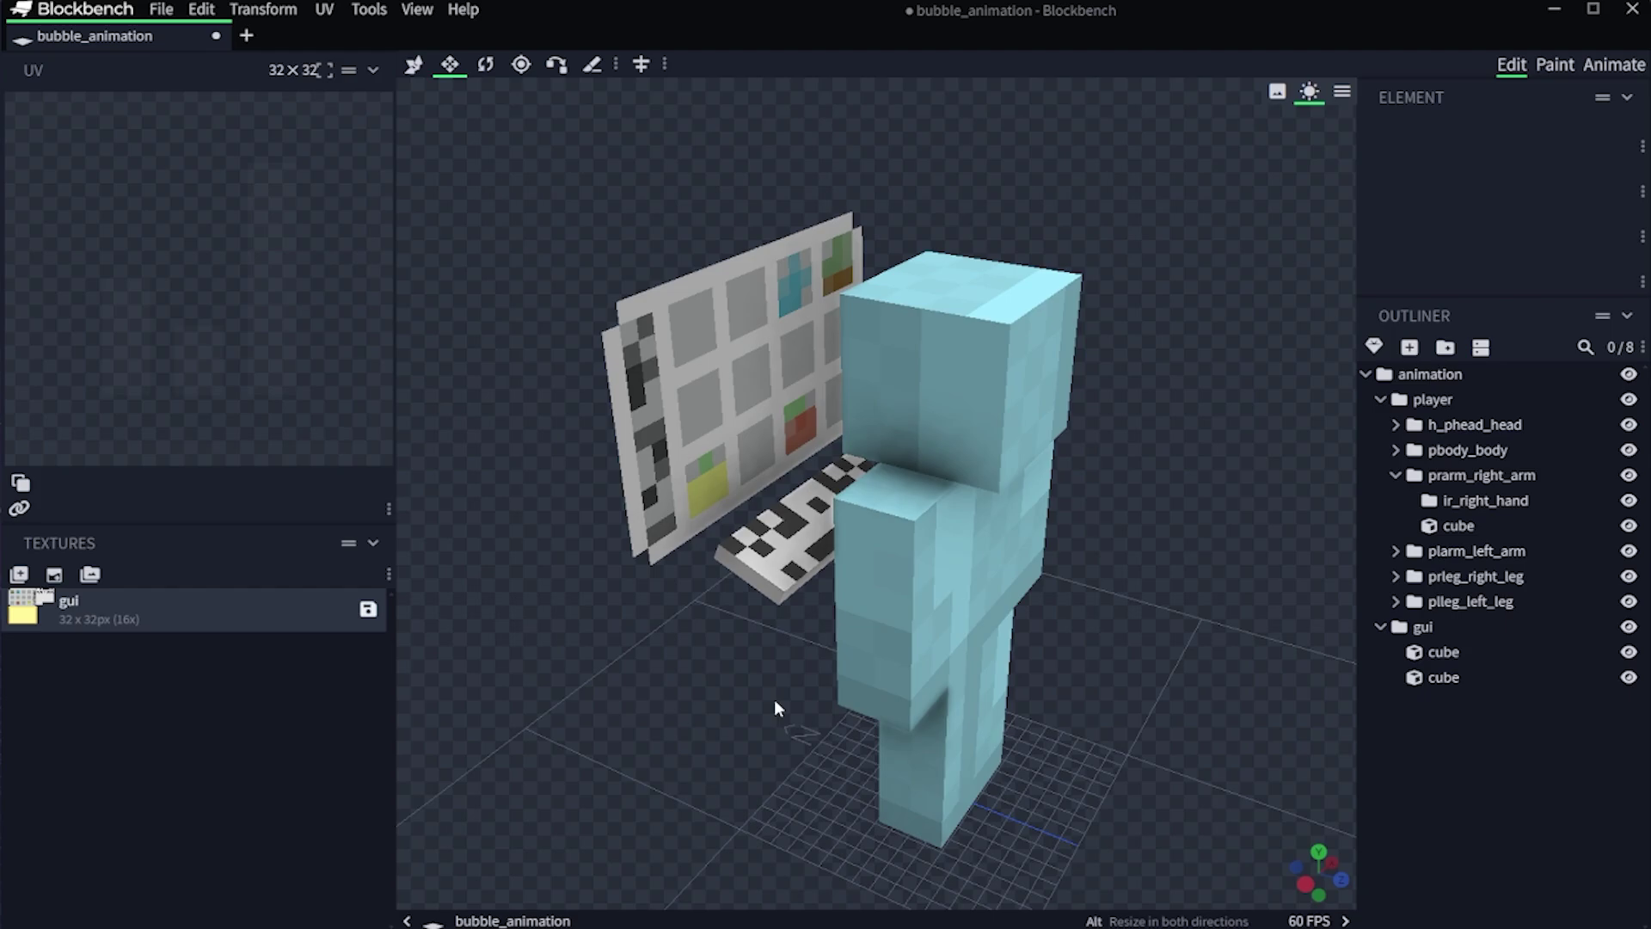
{"action": "left_click_drag", "start_coordinate": [774, 699], "coordinate": [1047, 712]}
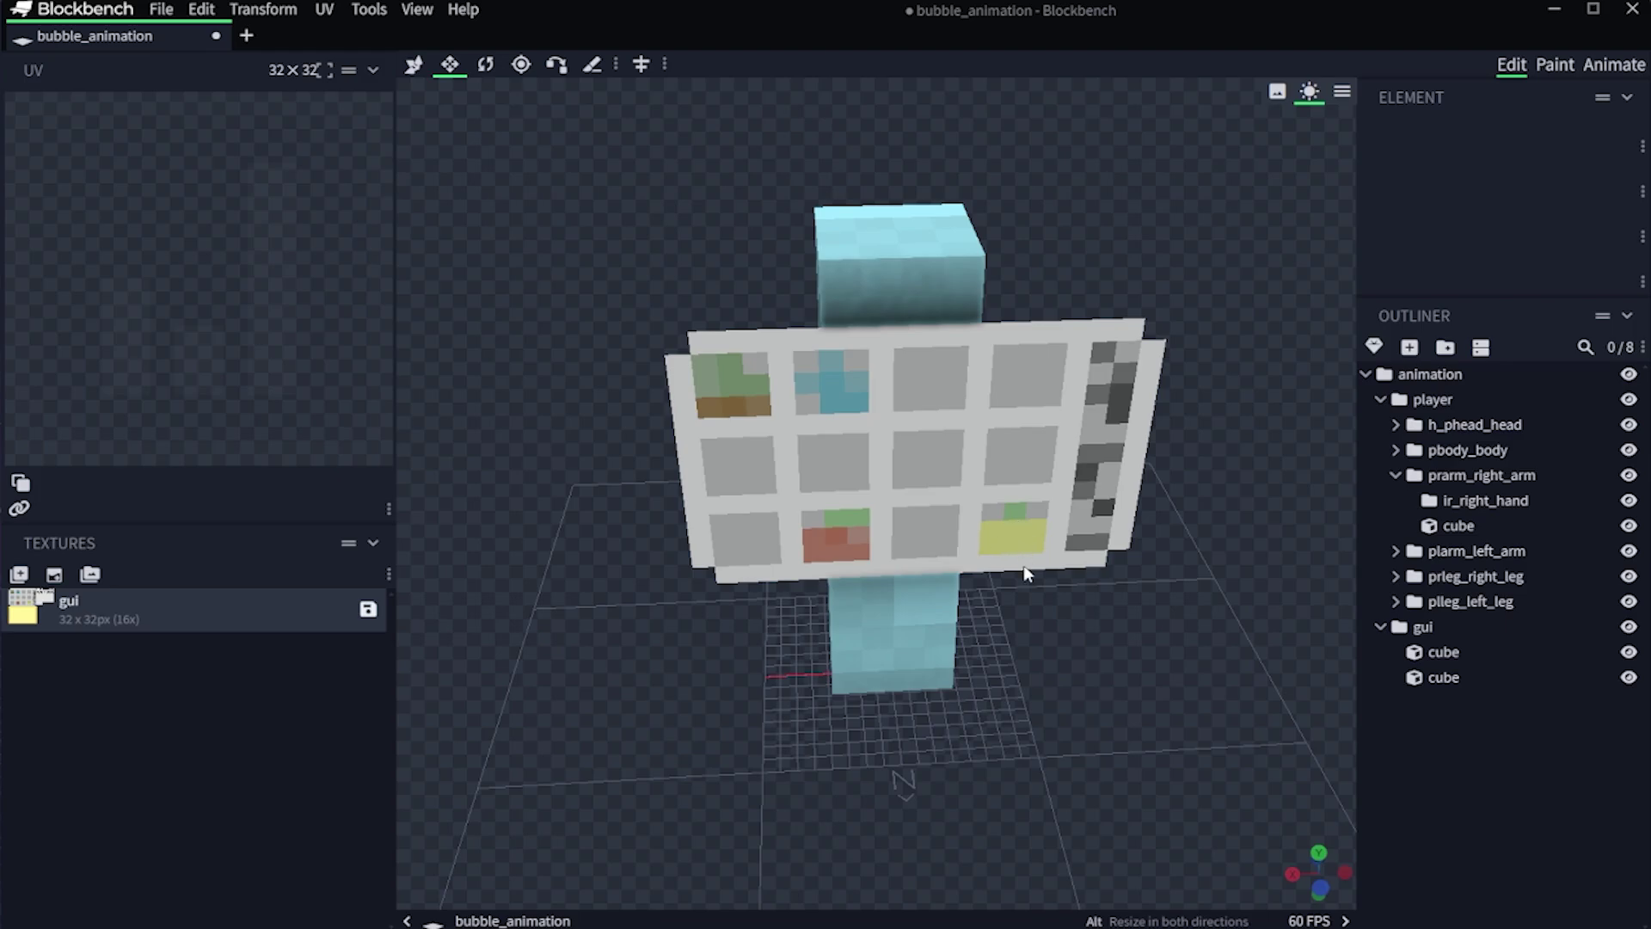
{"action": "left_click_drag", "start_coordinate": [1024, 571], "coordinate": [981, 740]}
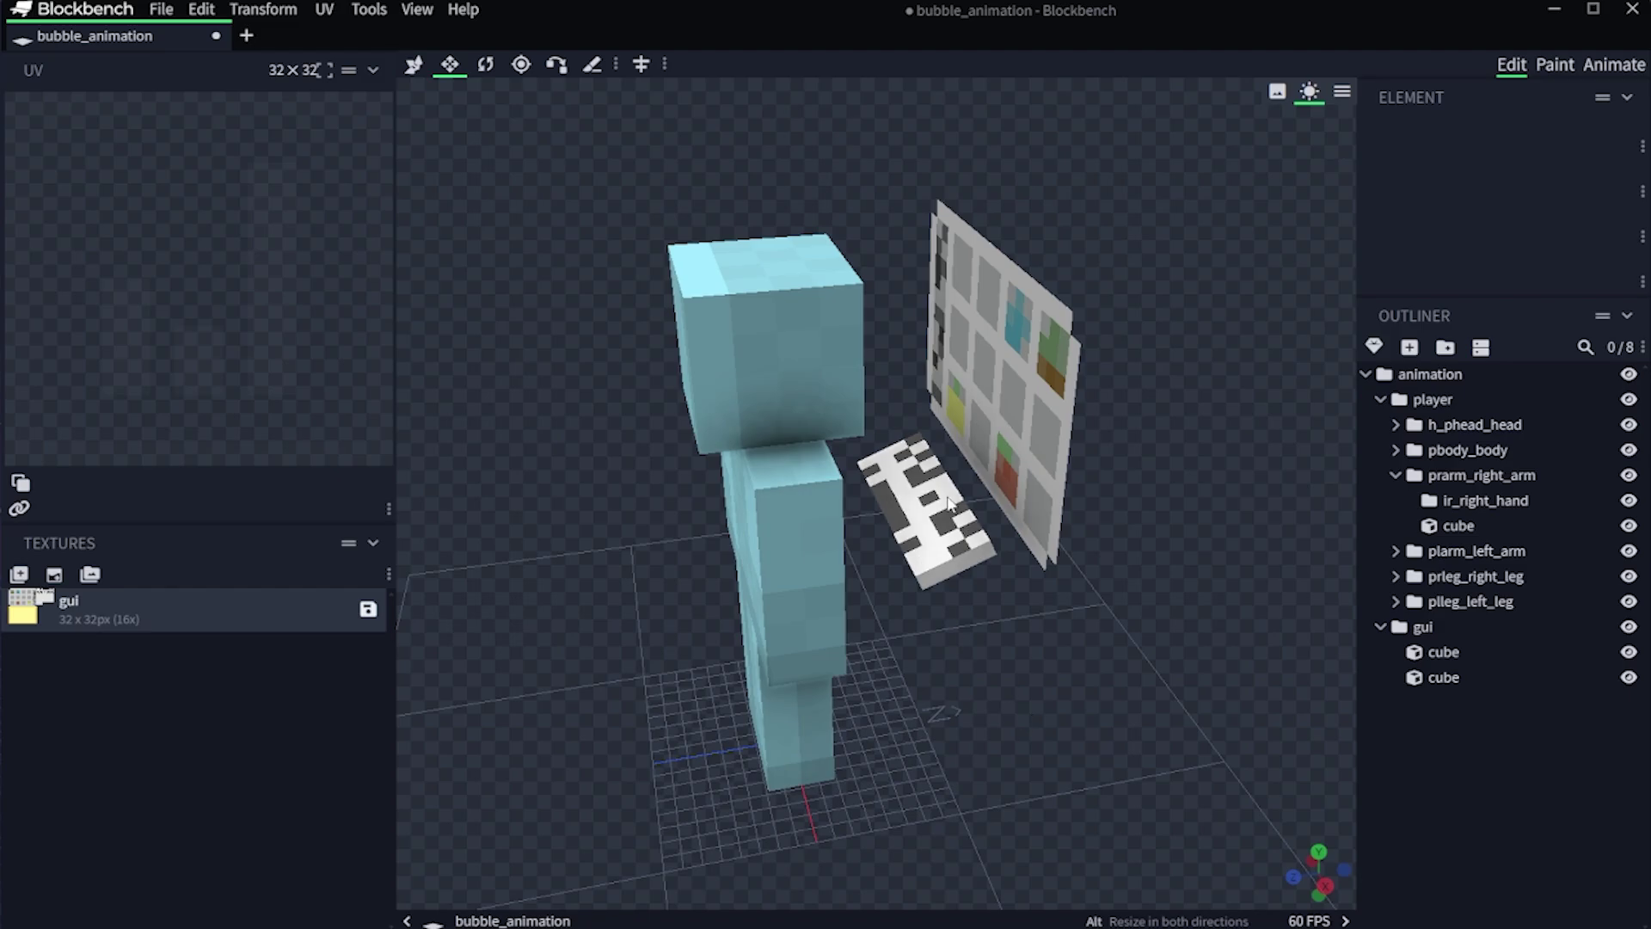
{"action": "left_click_drag", "start_coordinate": [1066, 704], "coordinate": [838, 690]}
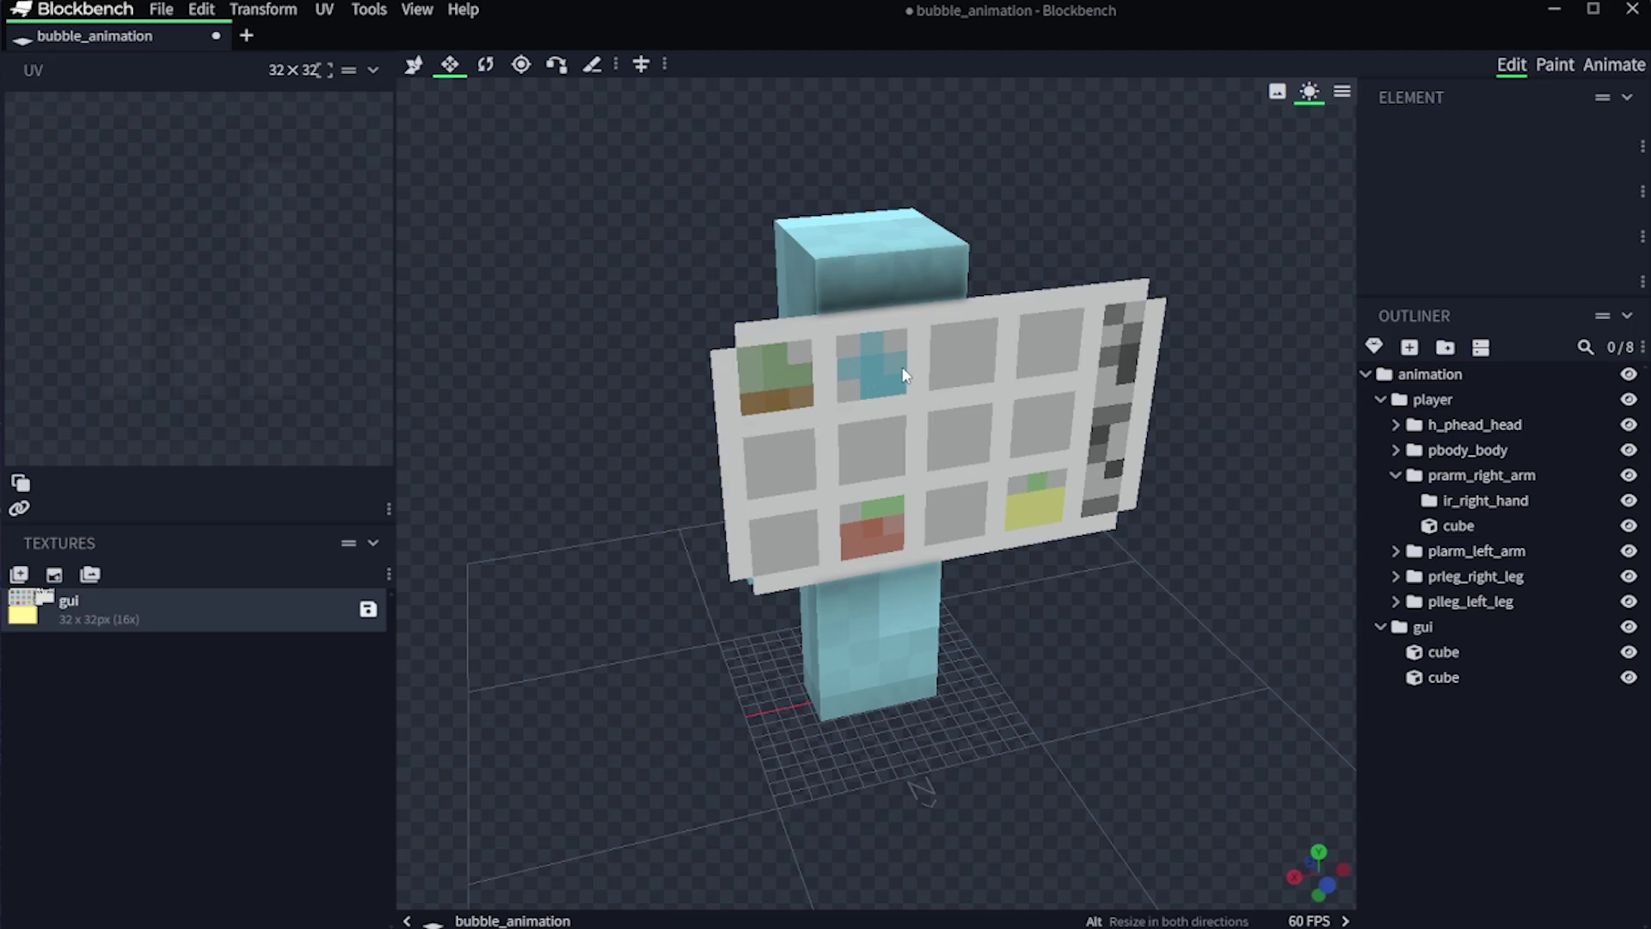
{"action": "left_click", "coordinate": [1615, 65]}
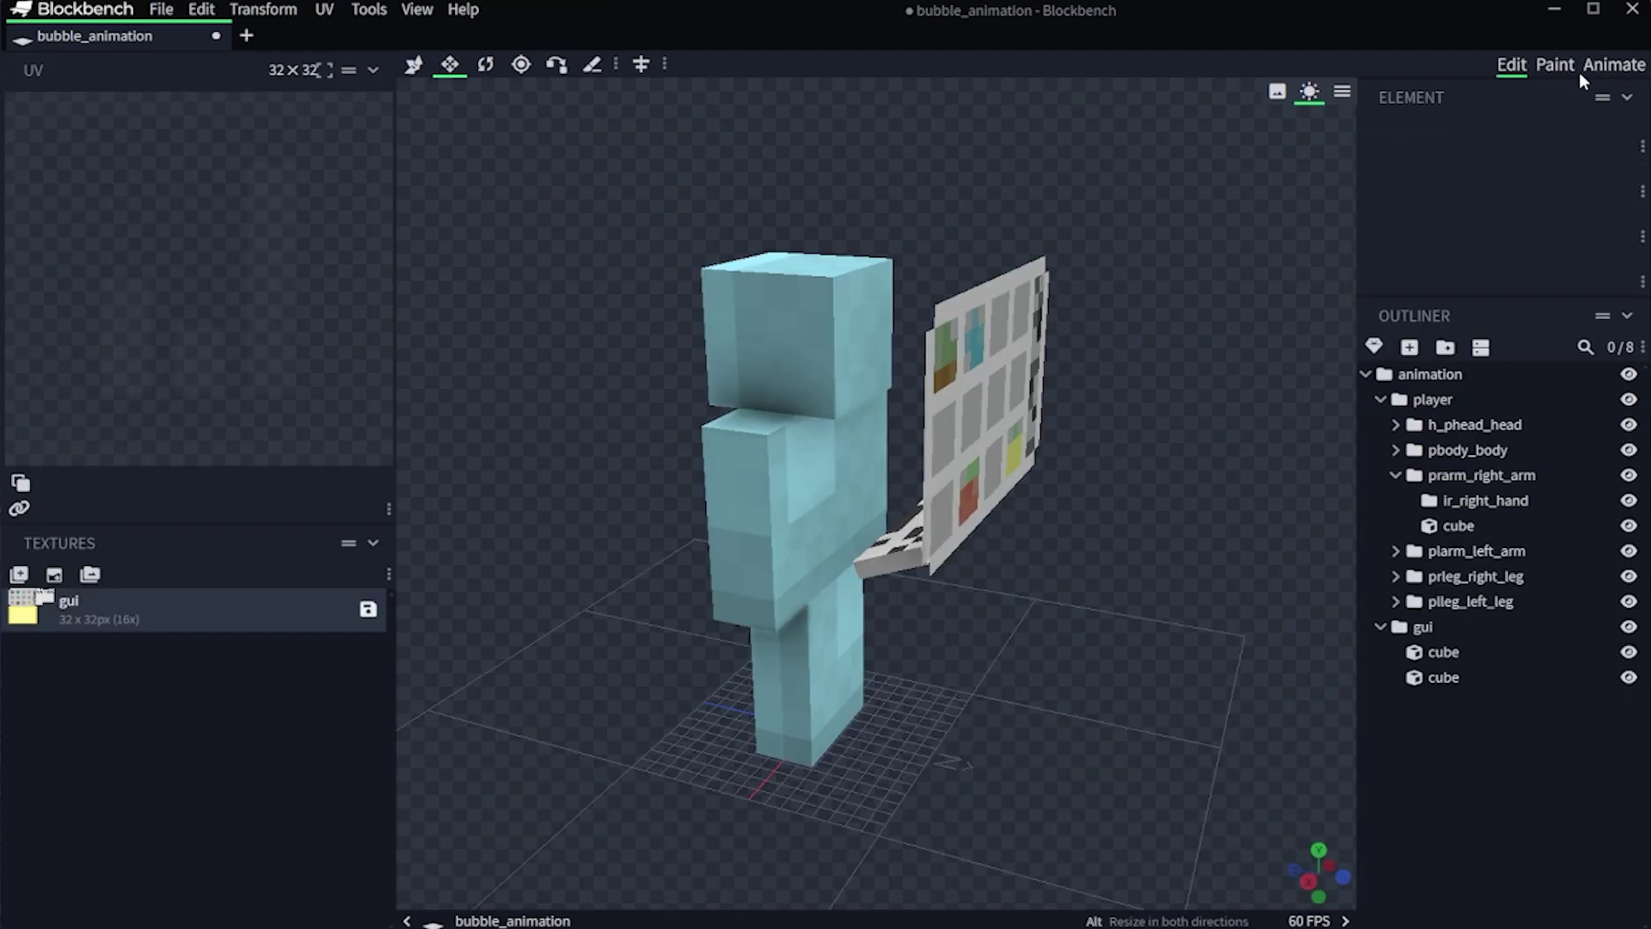
Create a new animation named anim-leave.
{"action": "left_click", "coordinate": [1596, 67]}
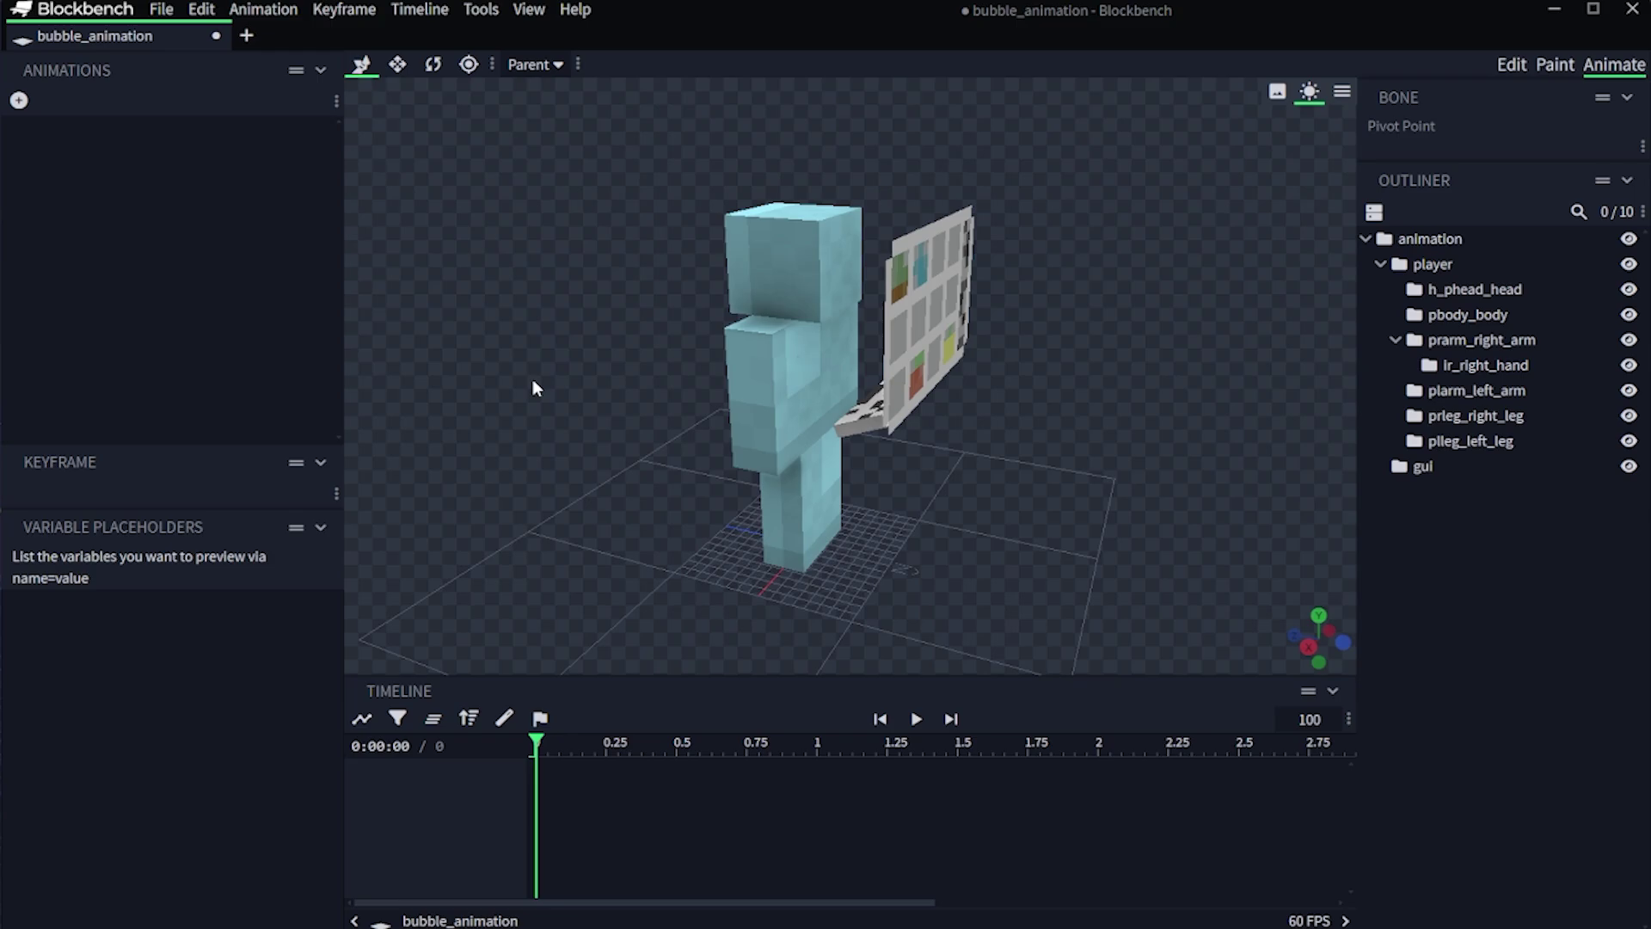
{"action": "left_click", "coordinate": [19, 100]}
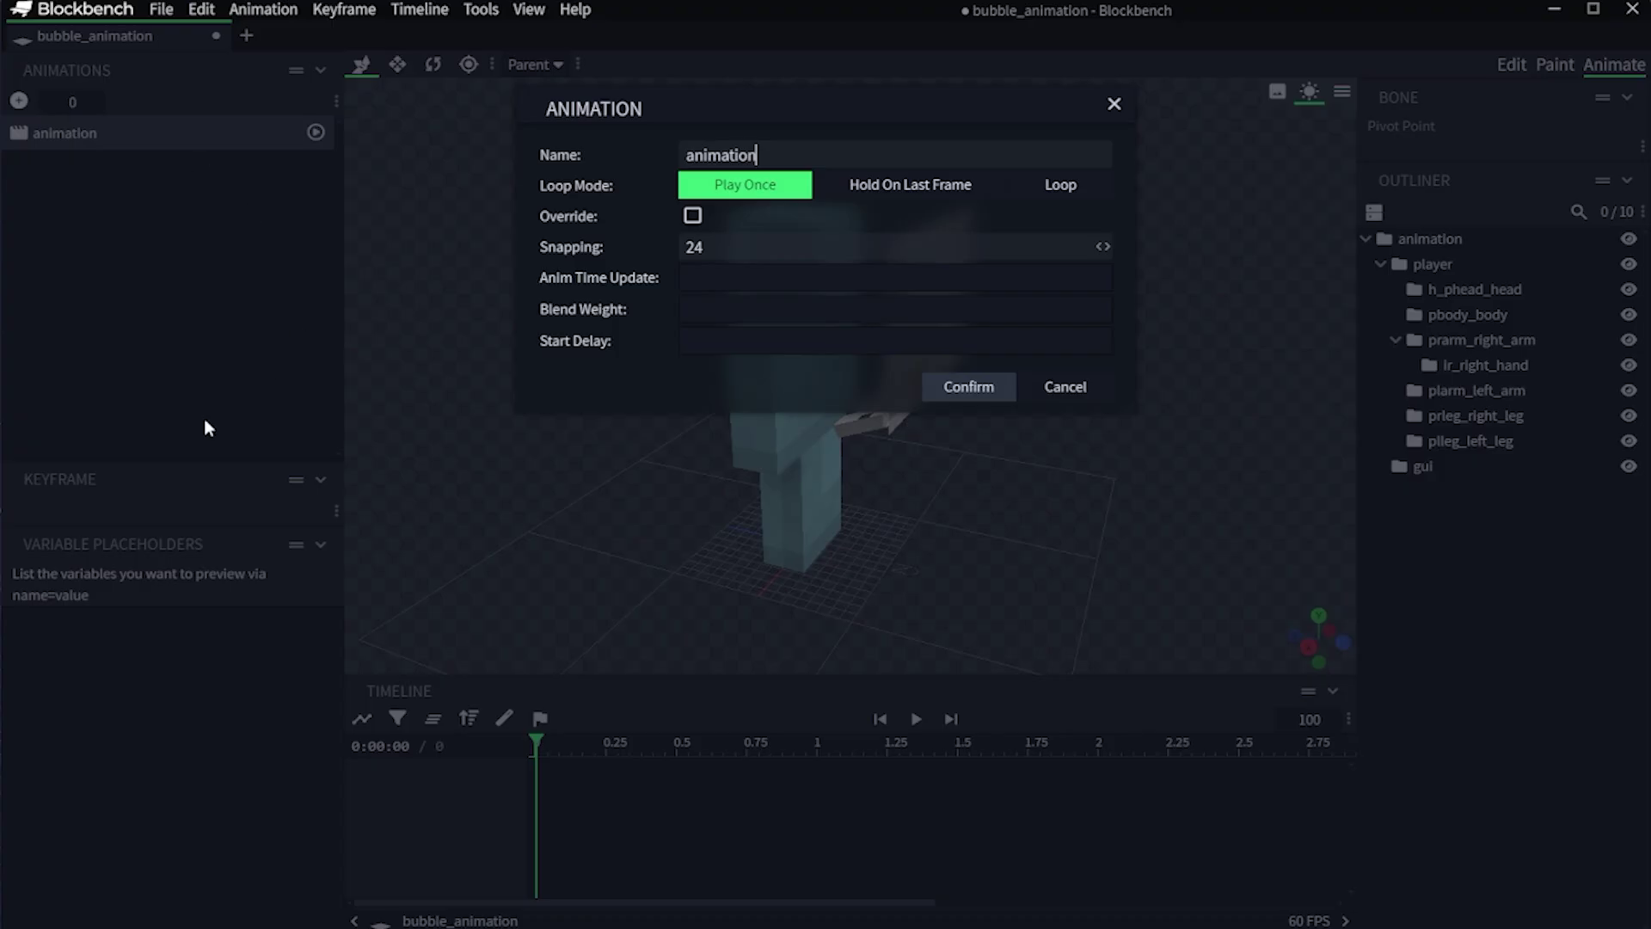
{"action": "double_click", "coordinate": [805, 156]}
{"action": "key", "text": "BackSpace"}
{"action": "type", "text": "anim-leave"}
{"action": "key", "text": "Return"}
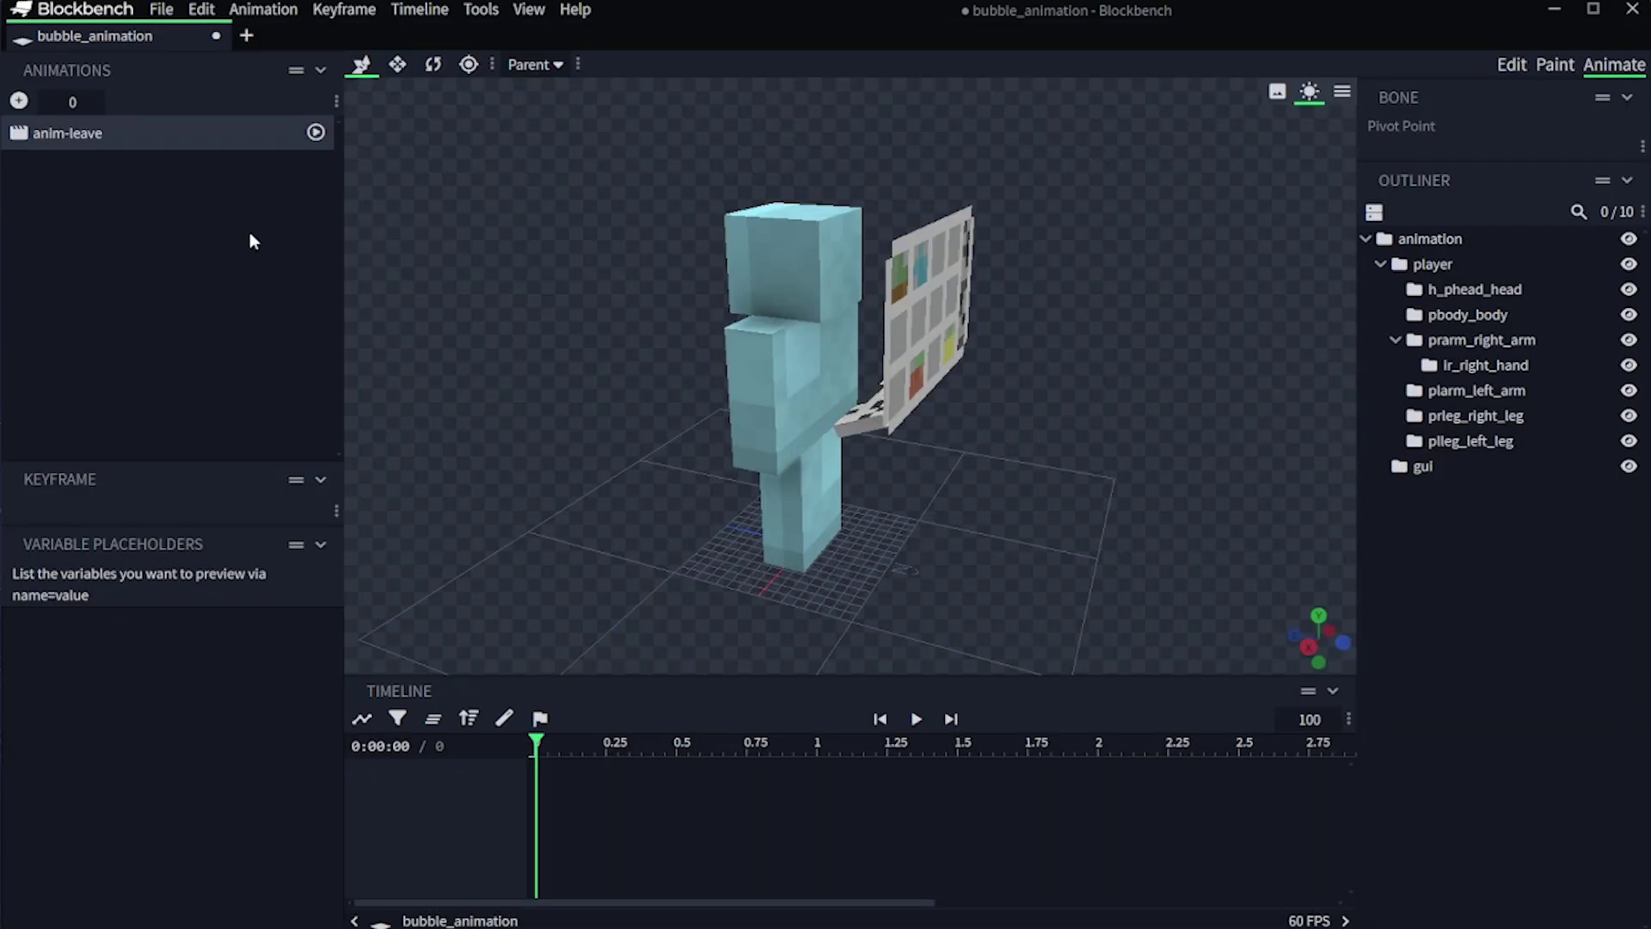
Add an animation named anim-gui, delete anim-leave, and select anim-gui.
{"action": "left_click", "coordinate": [18, 101]}
{"action": "left_click_drag", "start_coordinate": [757, 155], "coordinate": [720, 153]}
{"action": "type", "text": "-"}
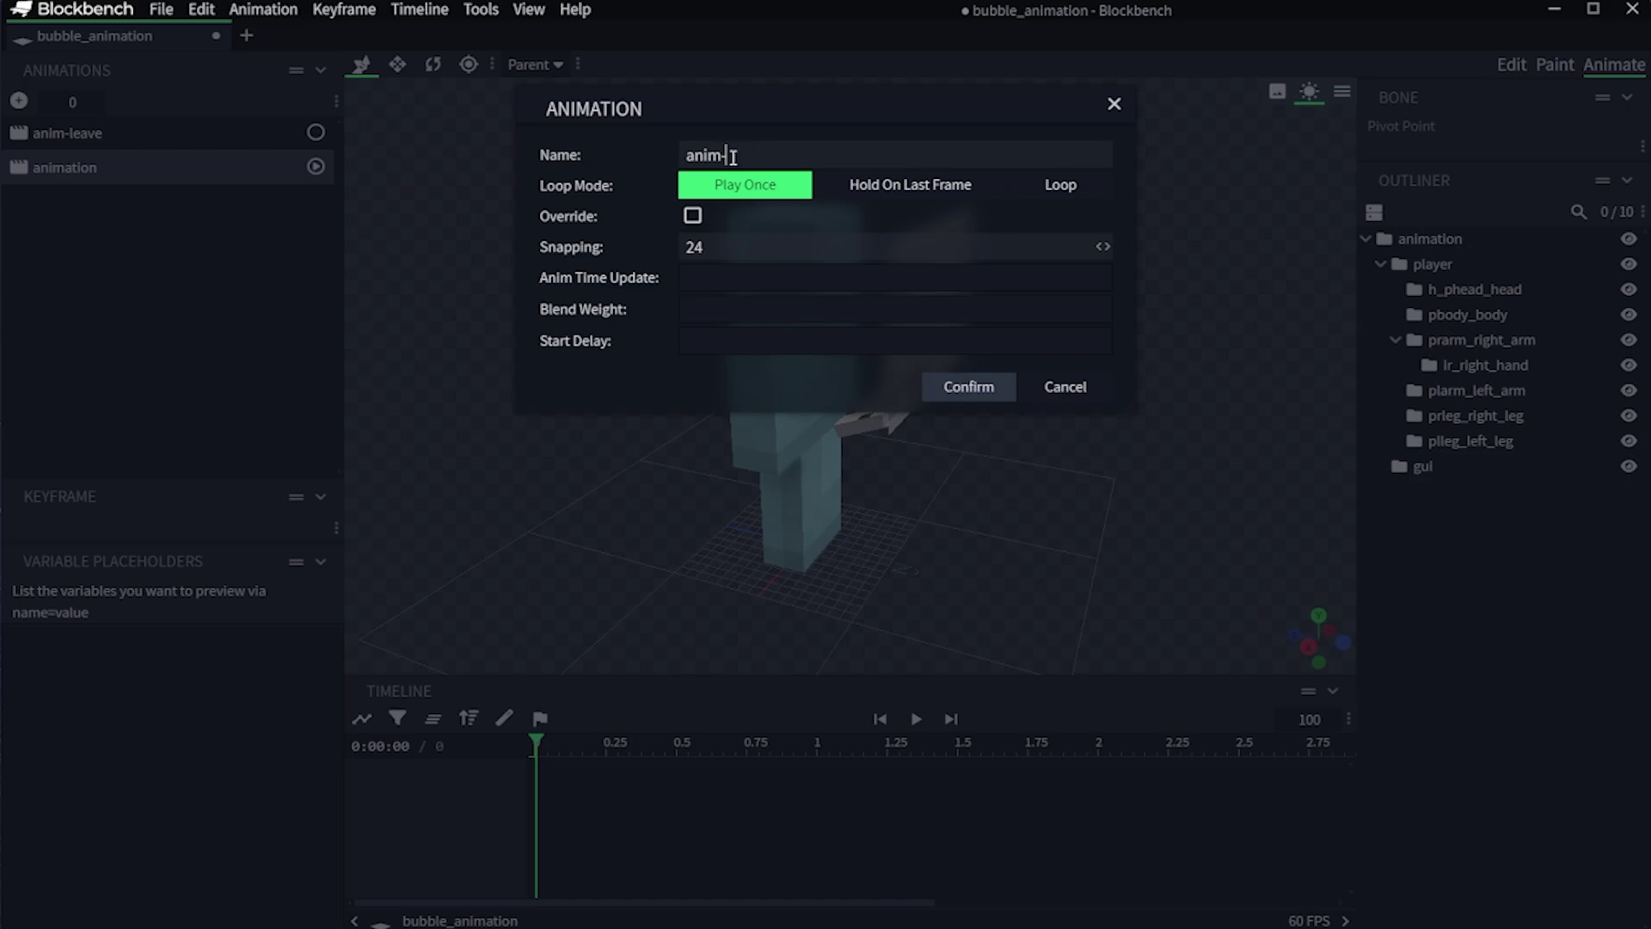
{"action": "type", "text": "gui"}
{"action": "key", "text": "Return"}
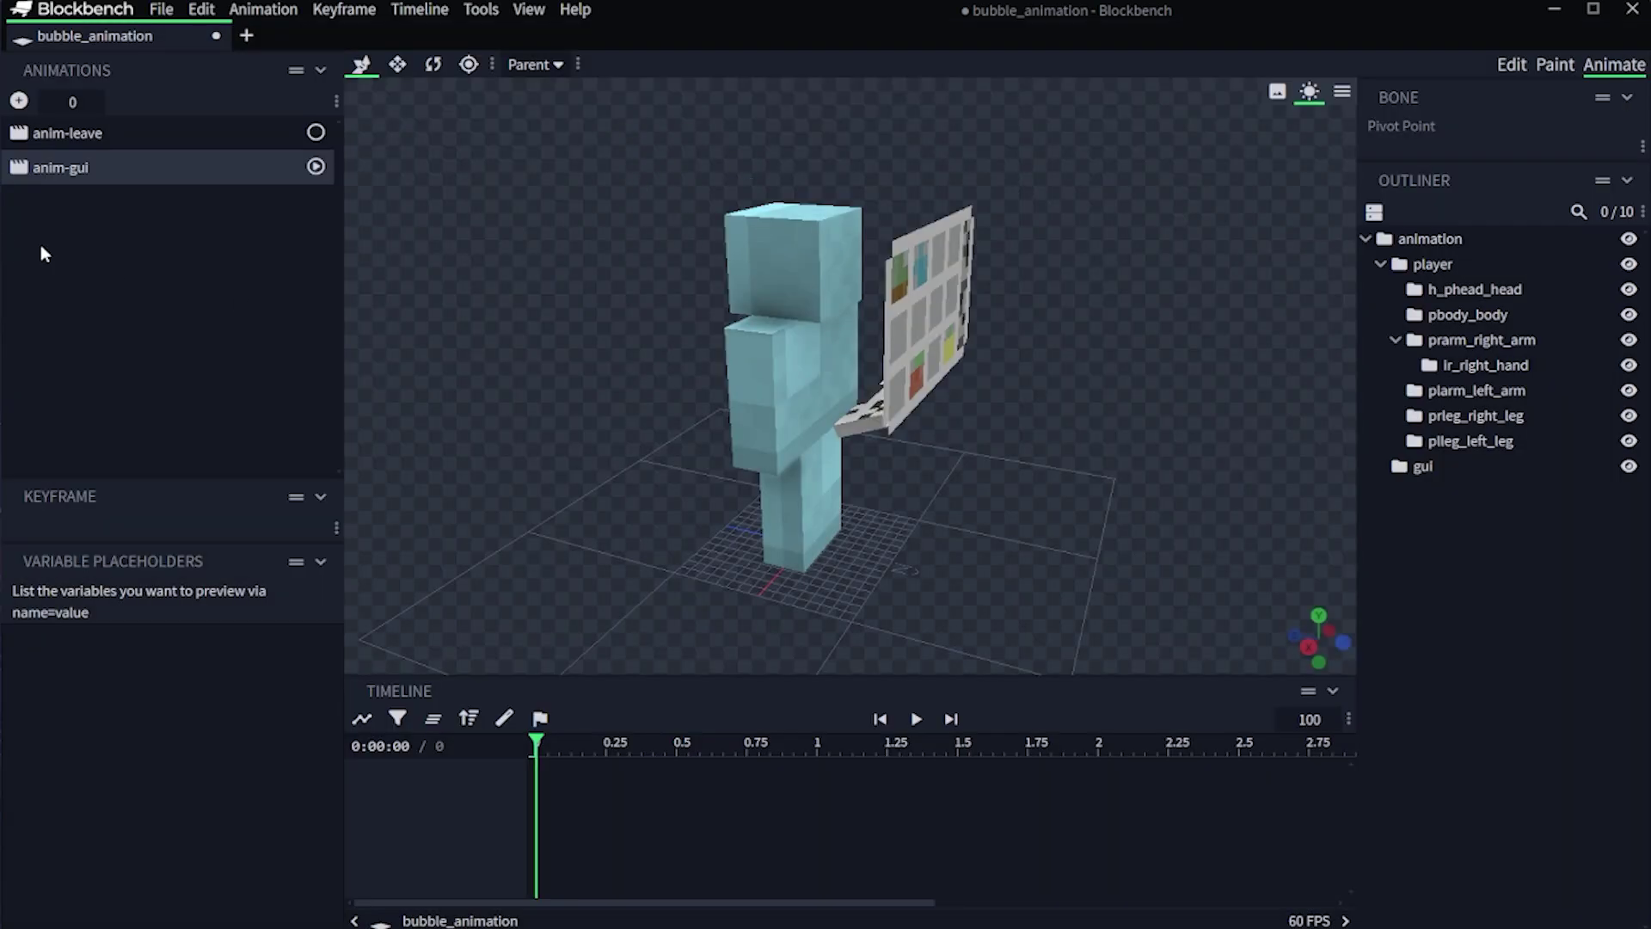
{"action": "left_click", "coordinate": [95, 129]}
{"action": "key", "text": "Delete"}
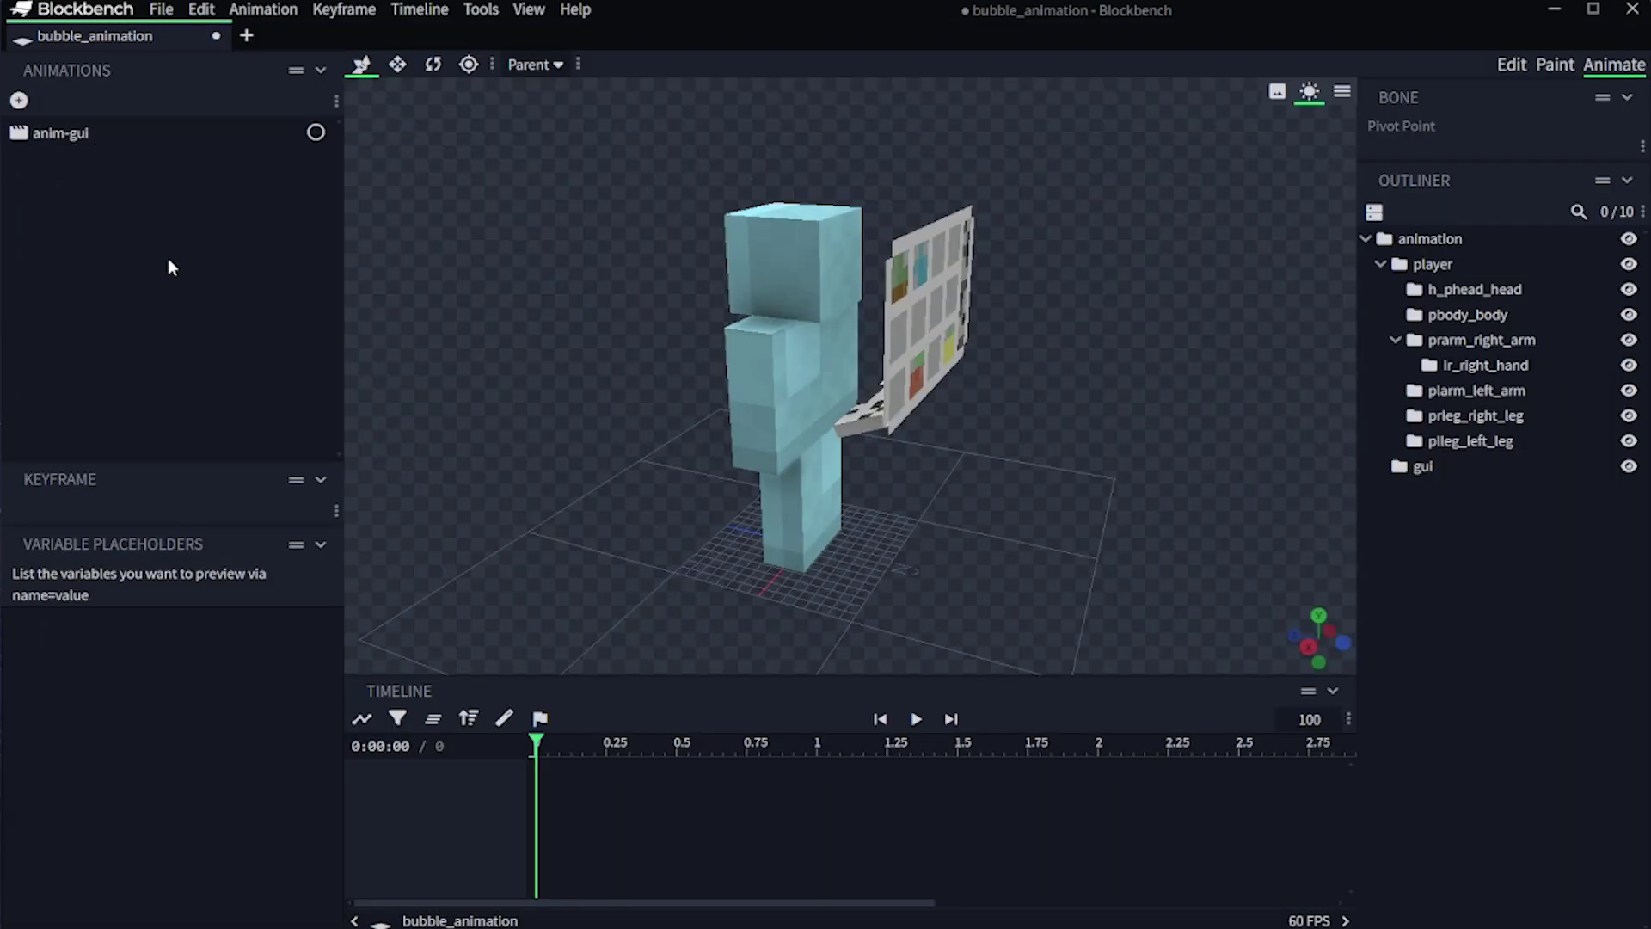
{"action": "left_click", "coordinate": [67, 144]}
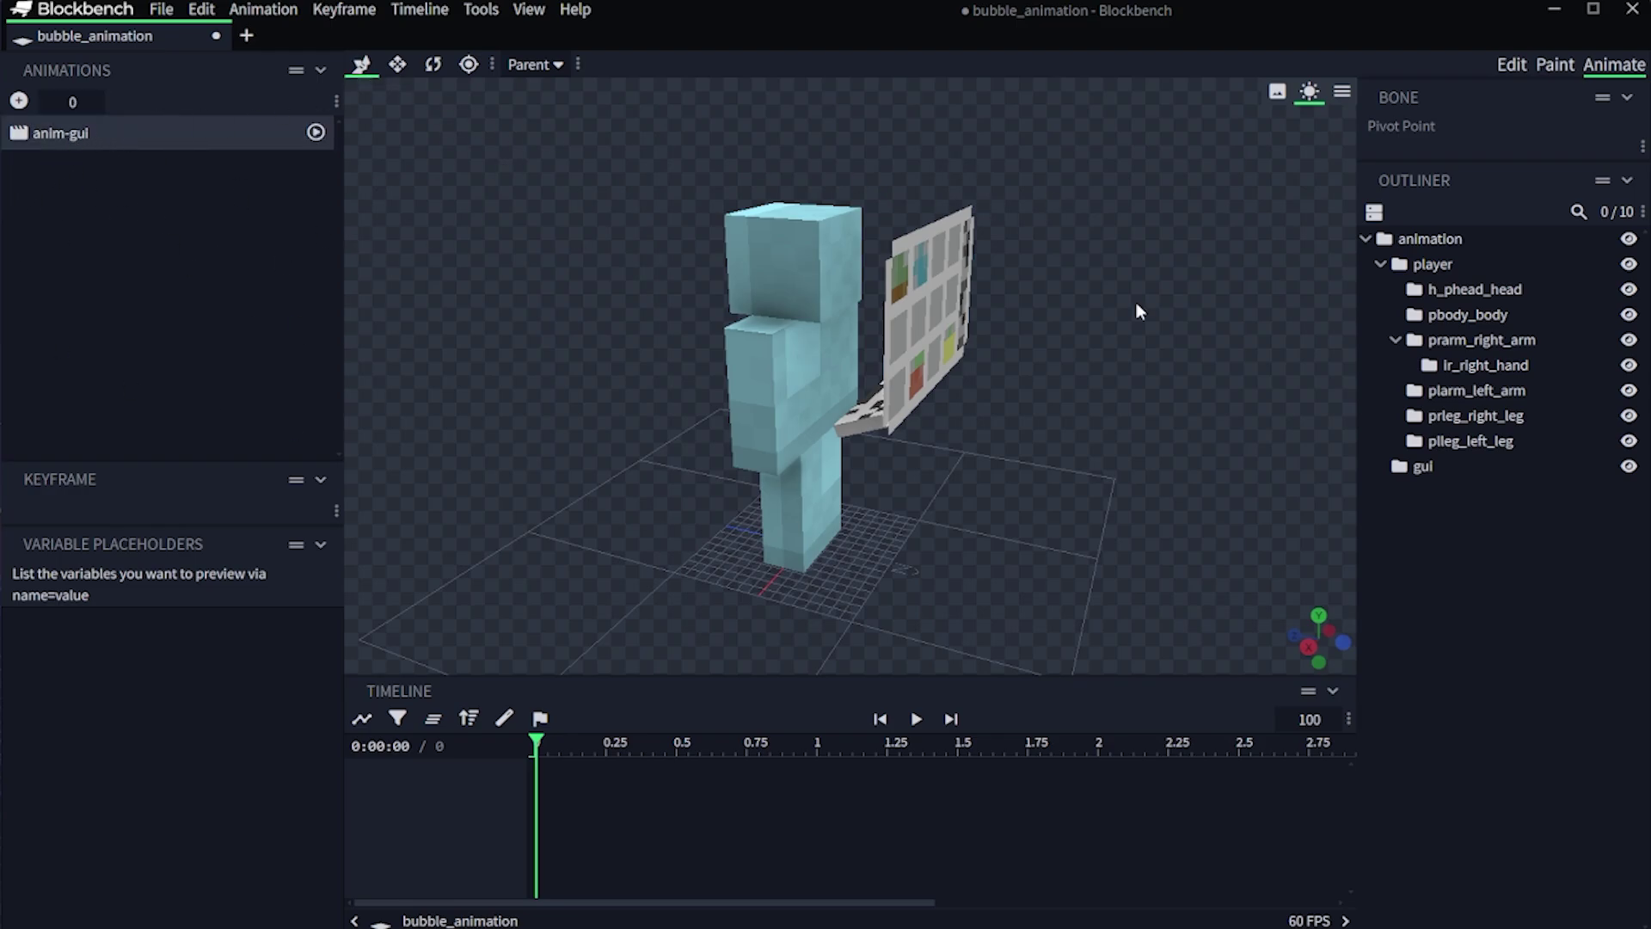
Keyframe typing rotations for the left and right arms.
{"action": "left_click_drag", "start_coordinate": [886, 598], "coordinate": [807, 466]}
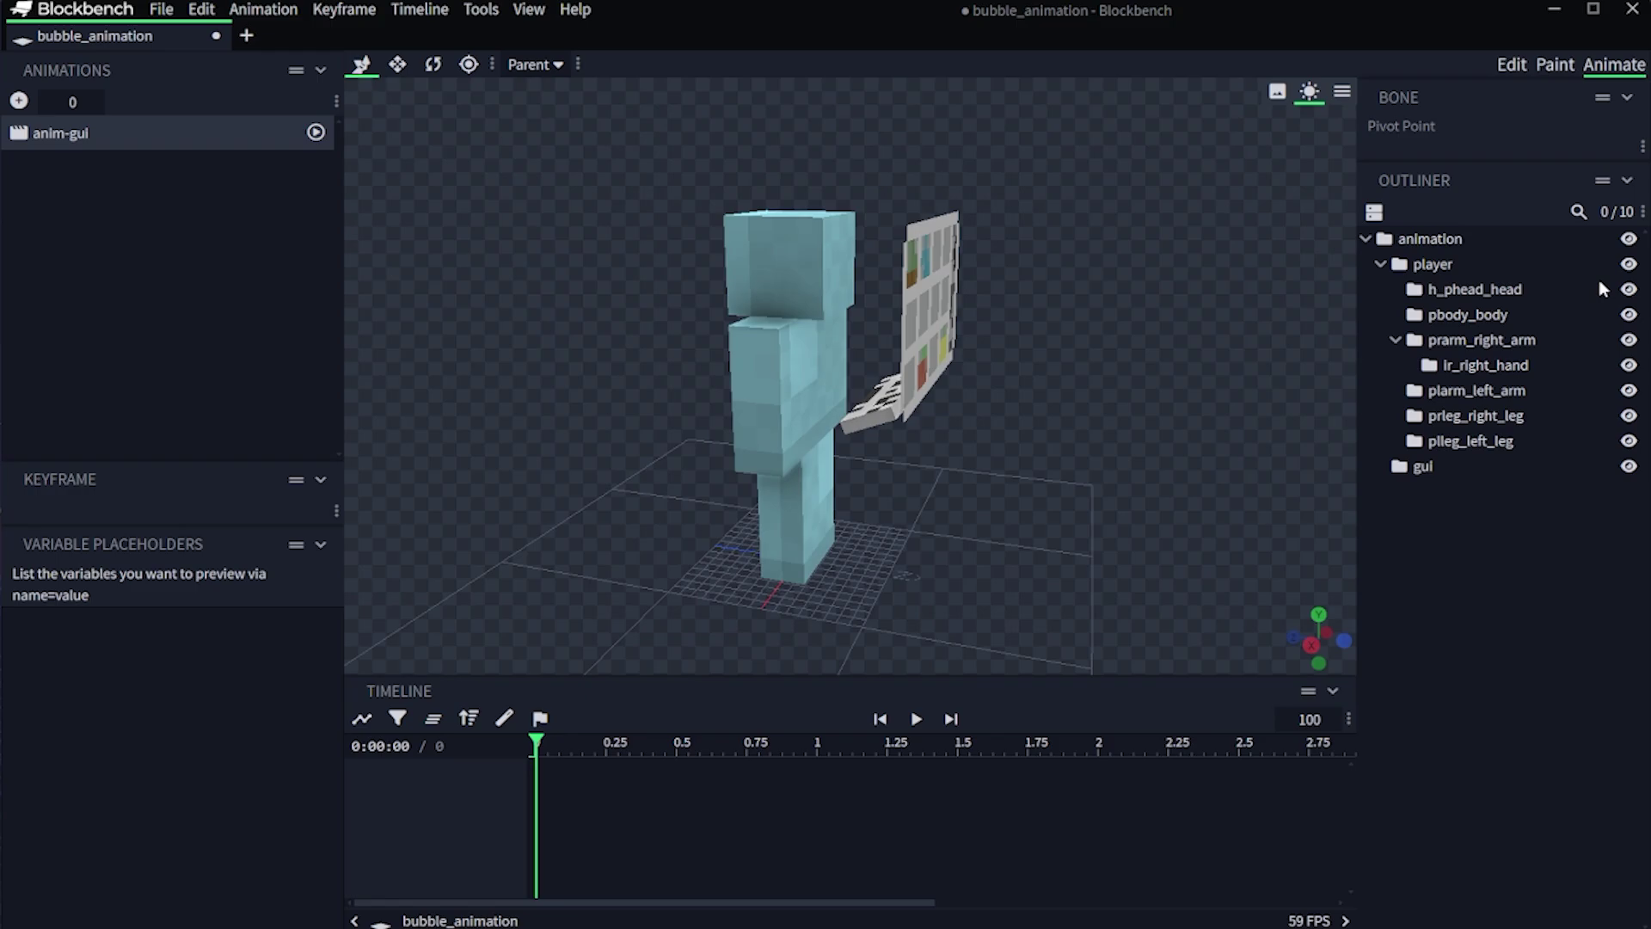
{"action": "left_click", "coordinate": [1433, 264]}
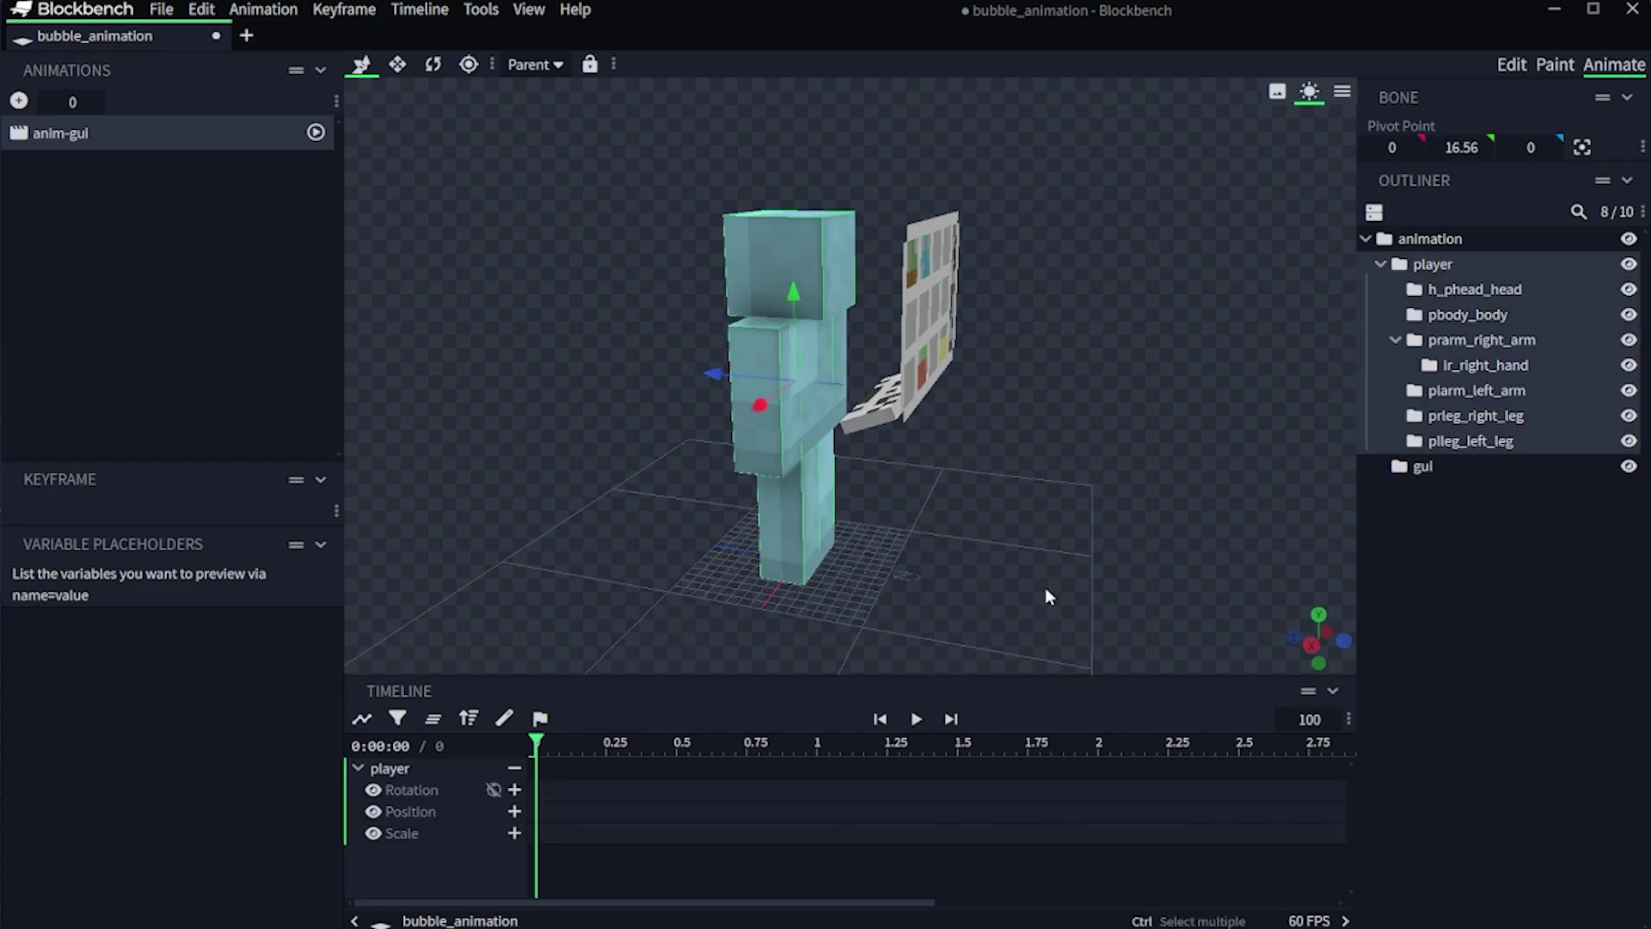
{"action": "left_click_drag", "start_coordinate": [1045, 589], "coordinate": [901, 572]}
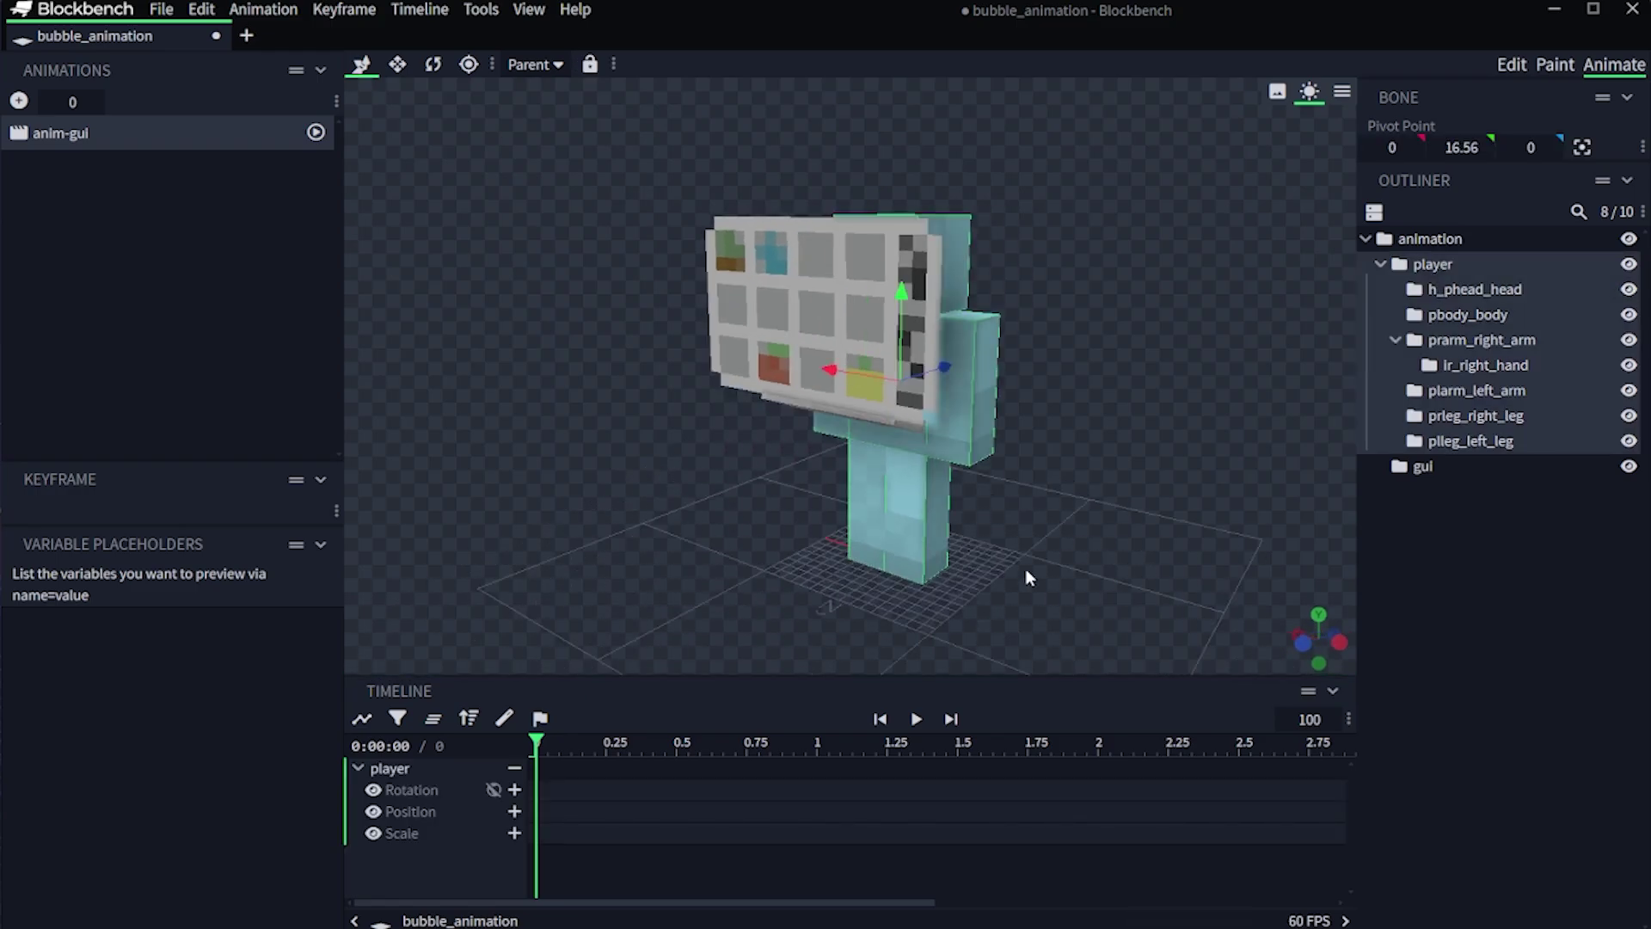
{"action": "left_click_drag", "start_coordinate": [1029, 578], "coordinate": [910, 584]}
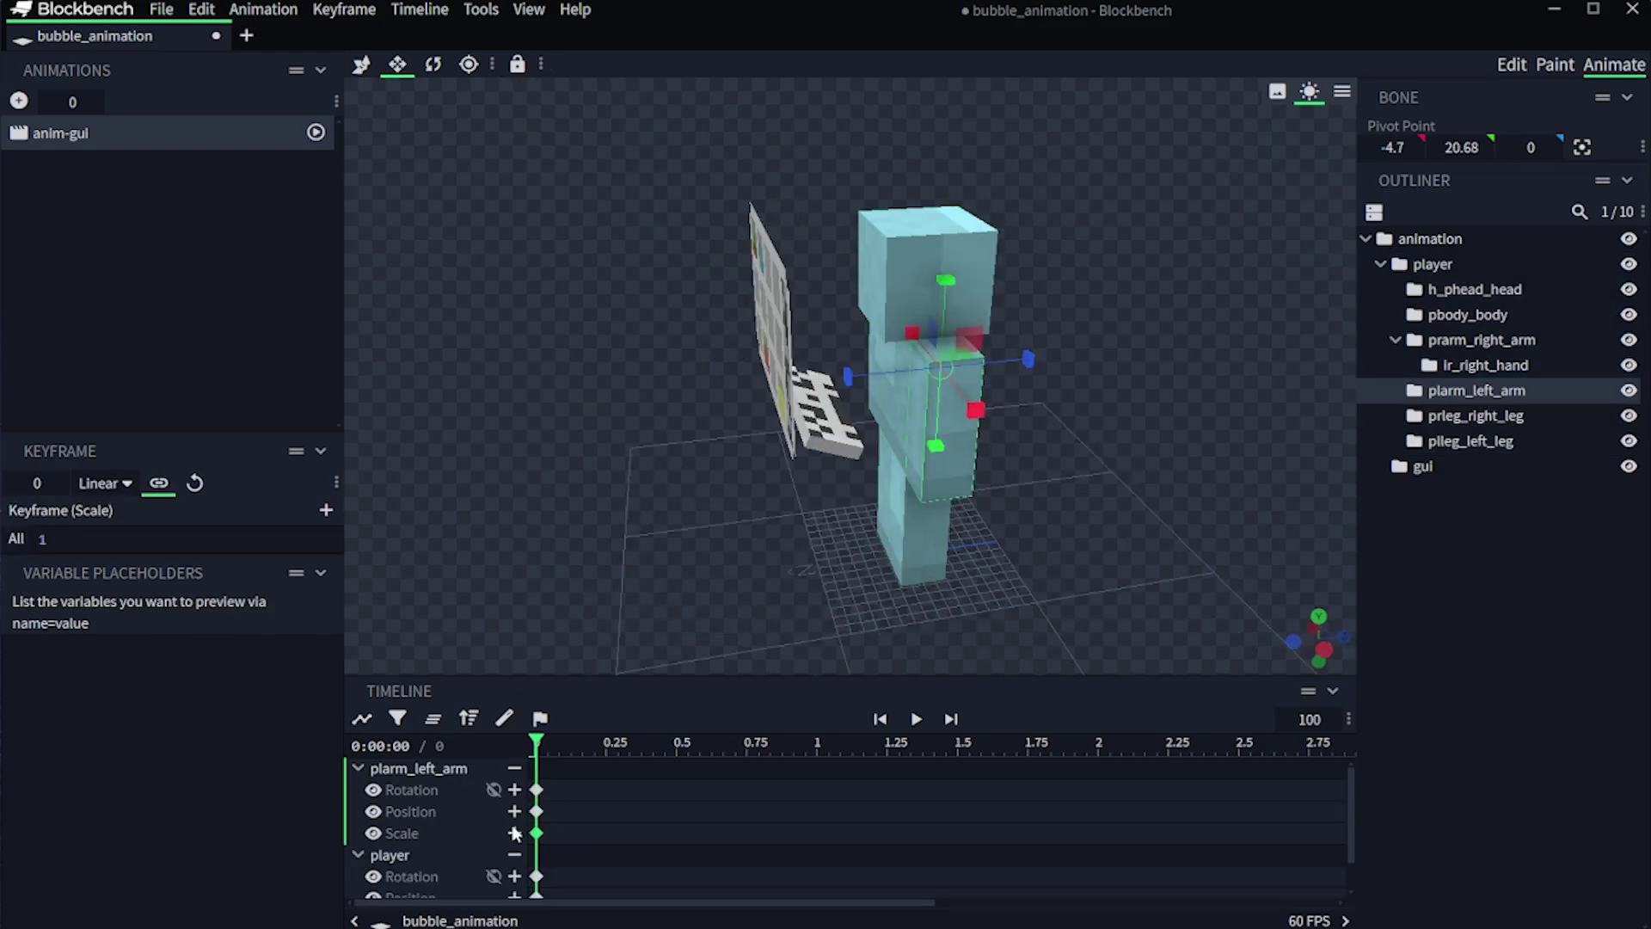
{"action": "left_click_drag", "start_coordinate": [782, 745], "coordinate": [815, 745]}
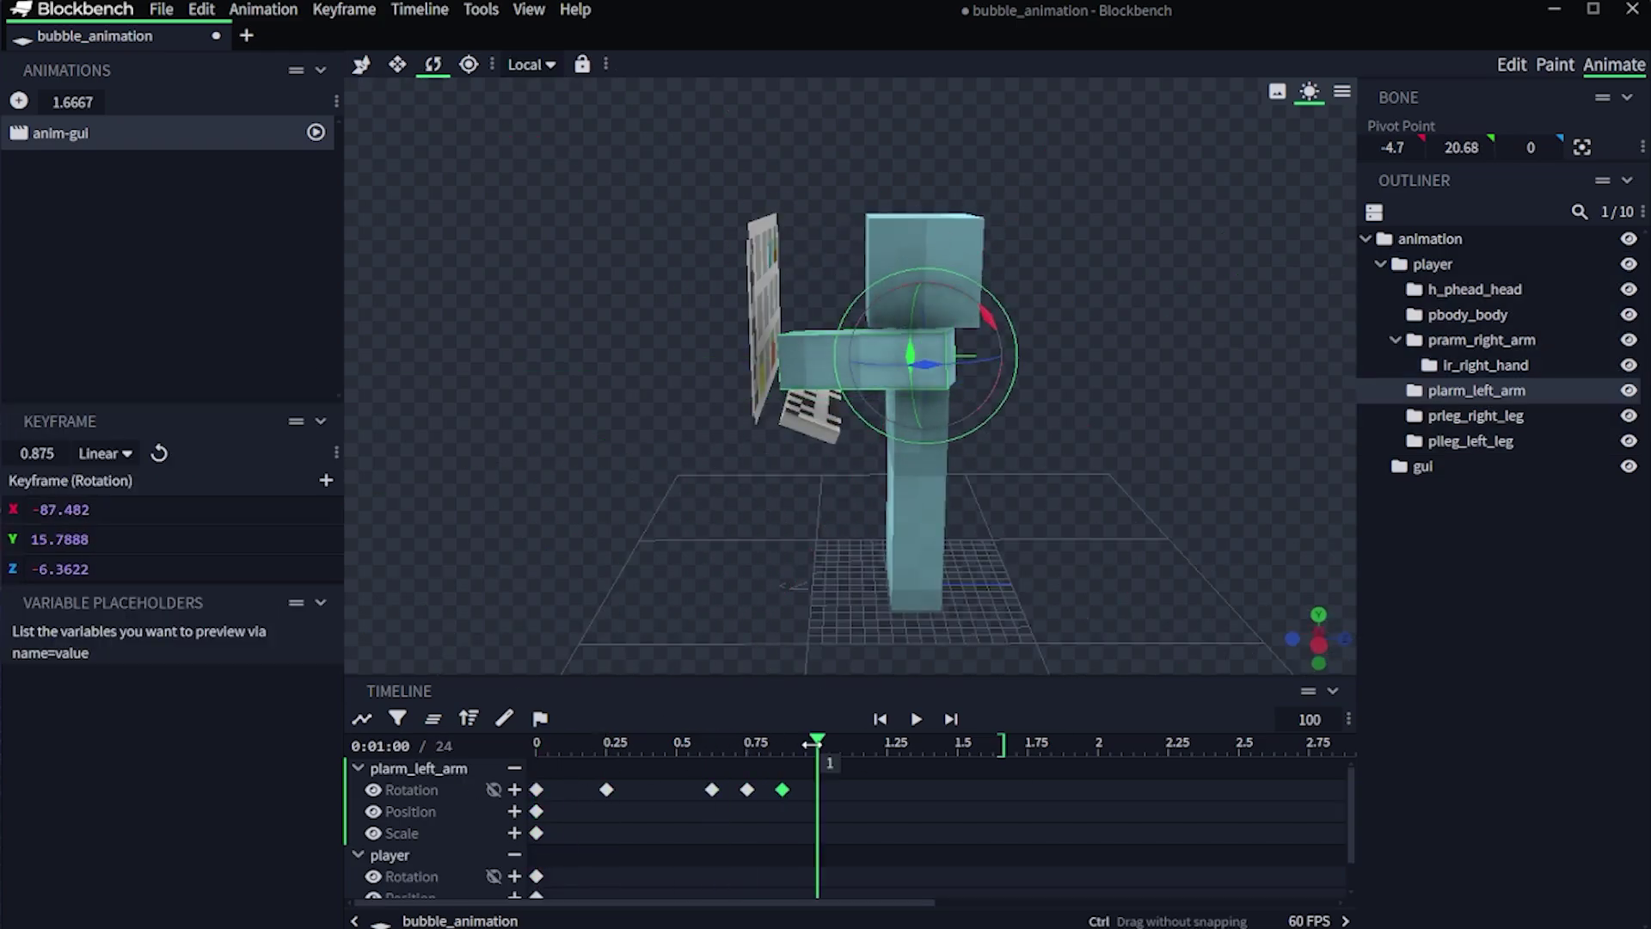
{"action": "left_click", "coordinate": [536, 790]}
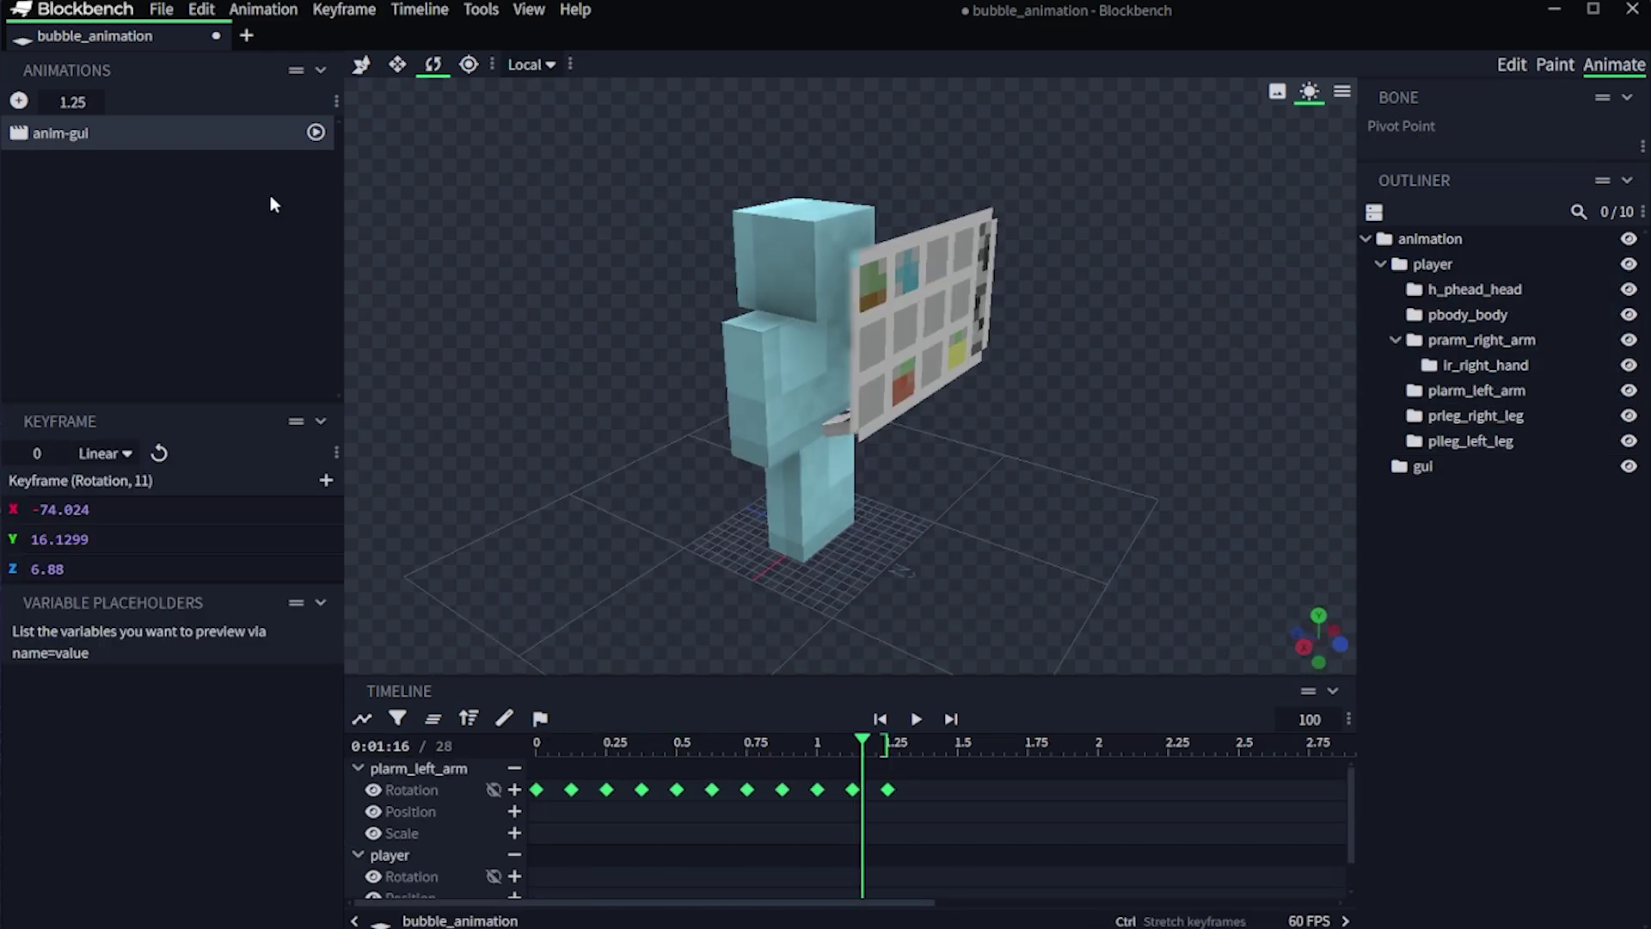
{"action": "left_click", "coordinate": [1481, 339]}
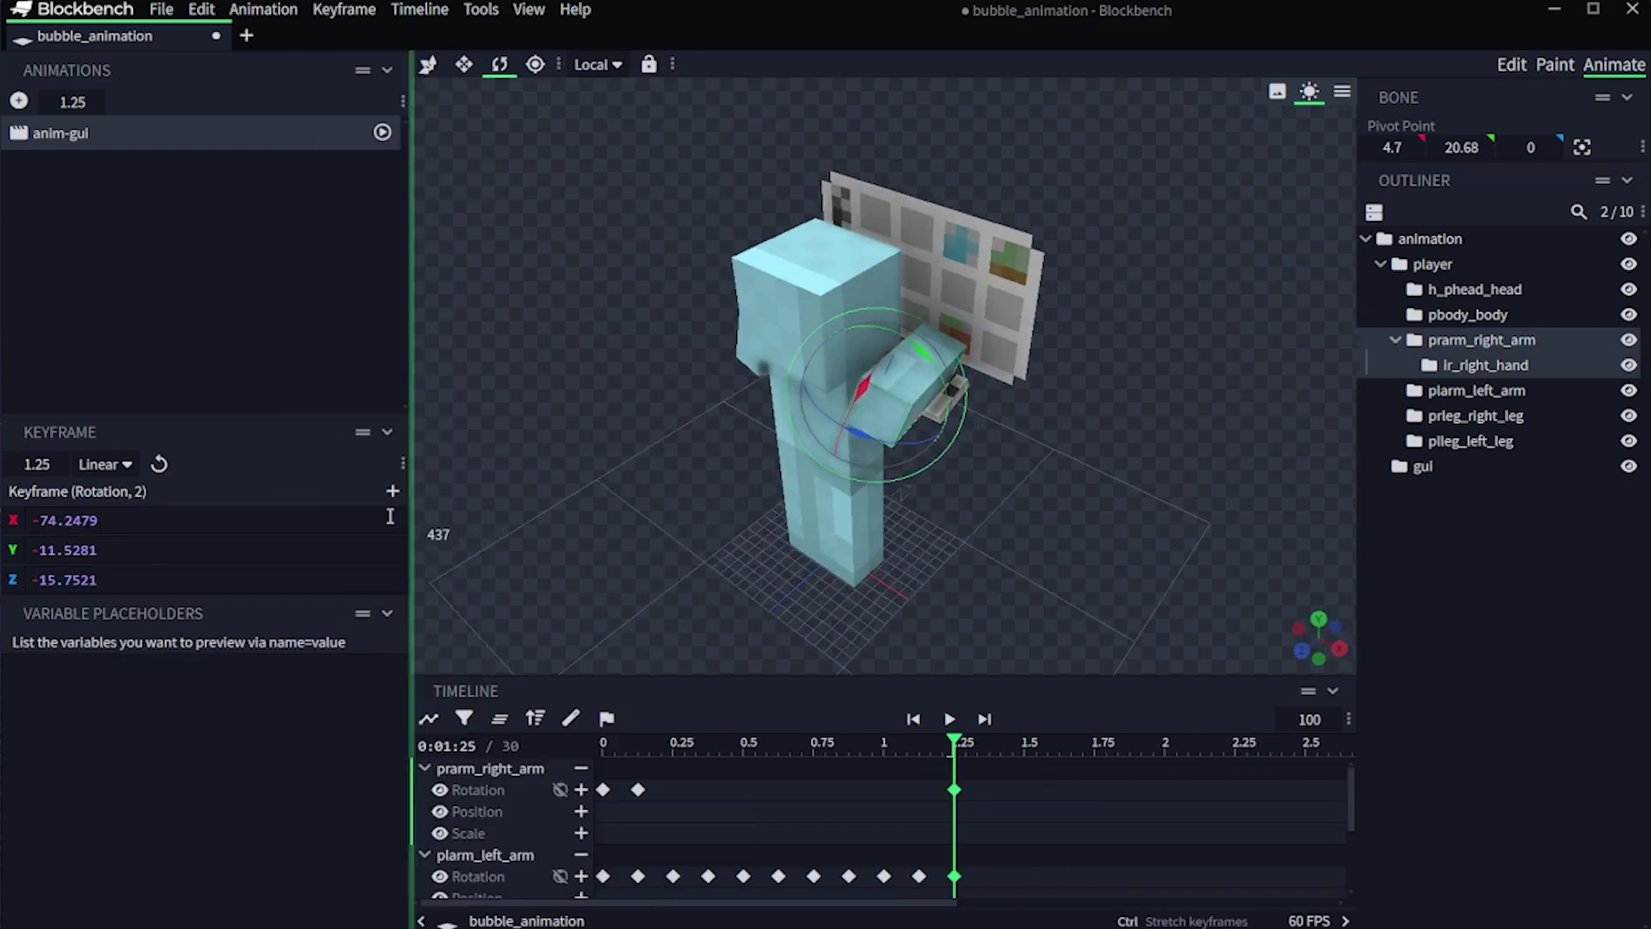
{"action": "left_click_drag", "start_coordinate": [411, 430], "coordinate": [301, 430]}
{"action": "left_click", "coordinate": [598, 789]}
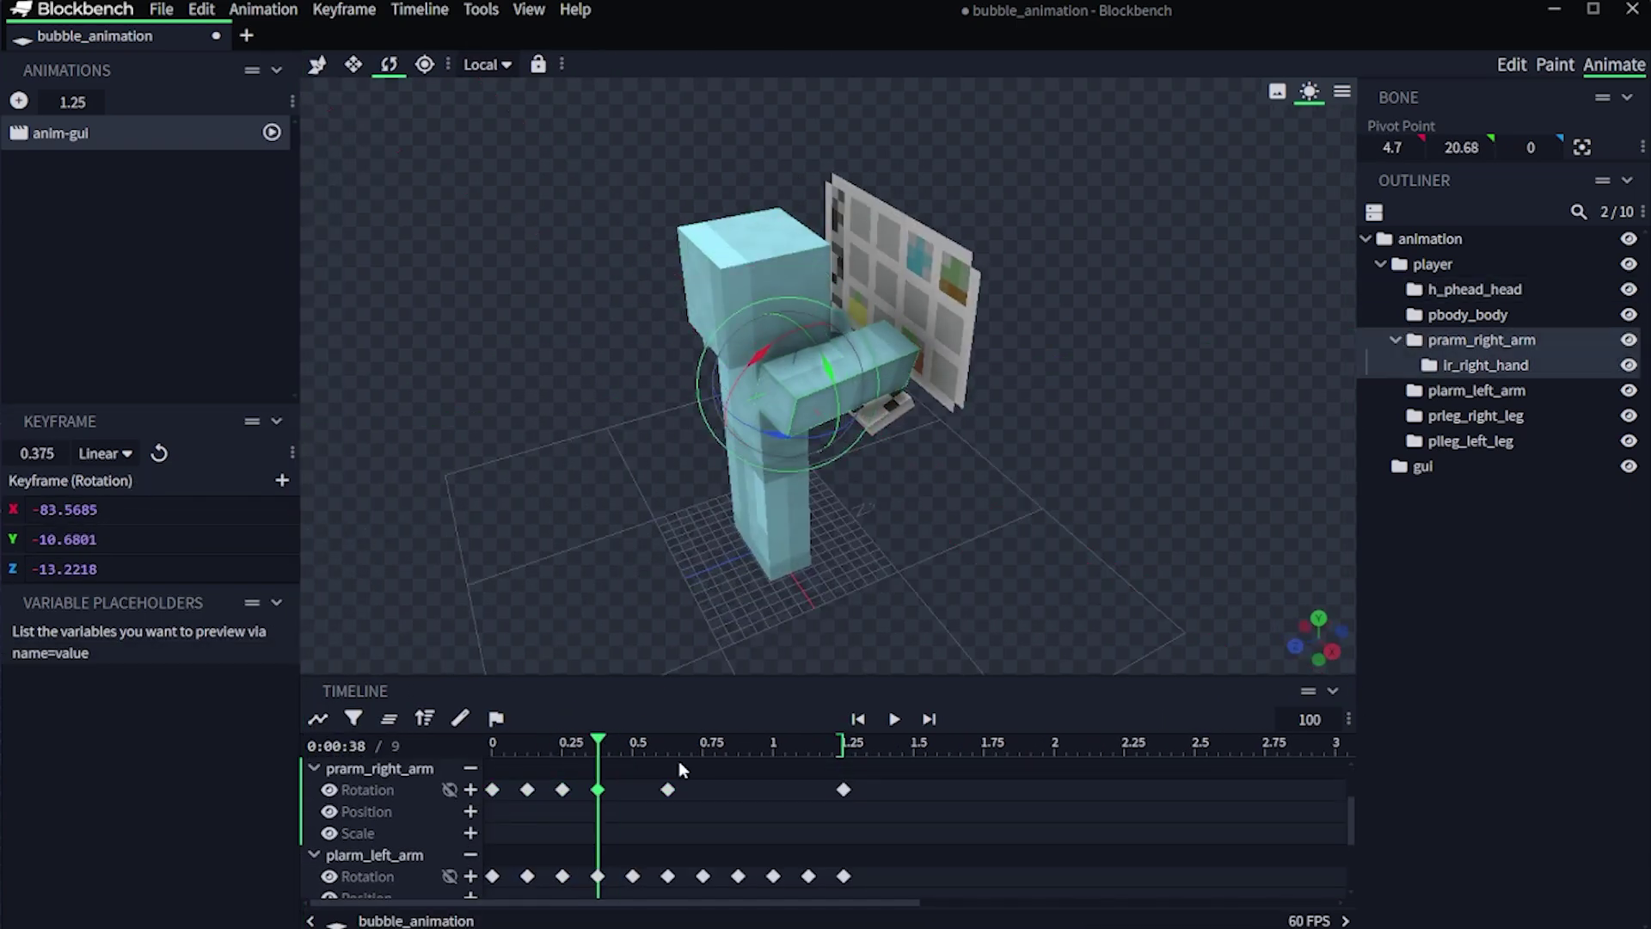
Add head position, scale and rotation keyframes, then play the animation preview.
{"action": "left_click", "coordinate": [709, 792]}
{"action": "left_click", "coordinate": [747, 413]}
{"action": "left_click", "coordinate": [470, 846]}
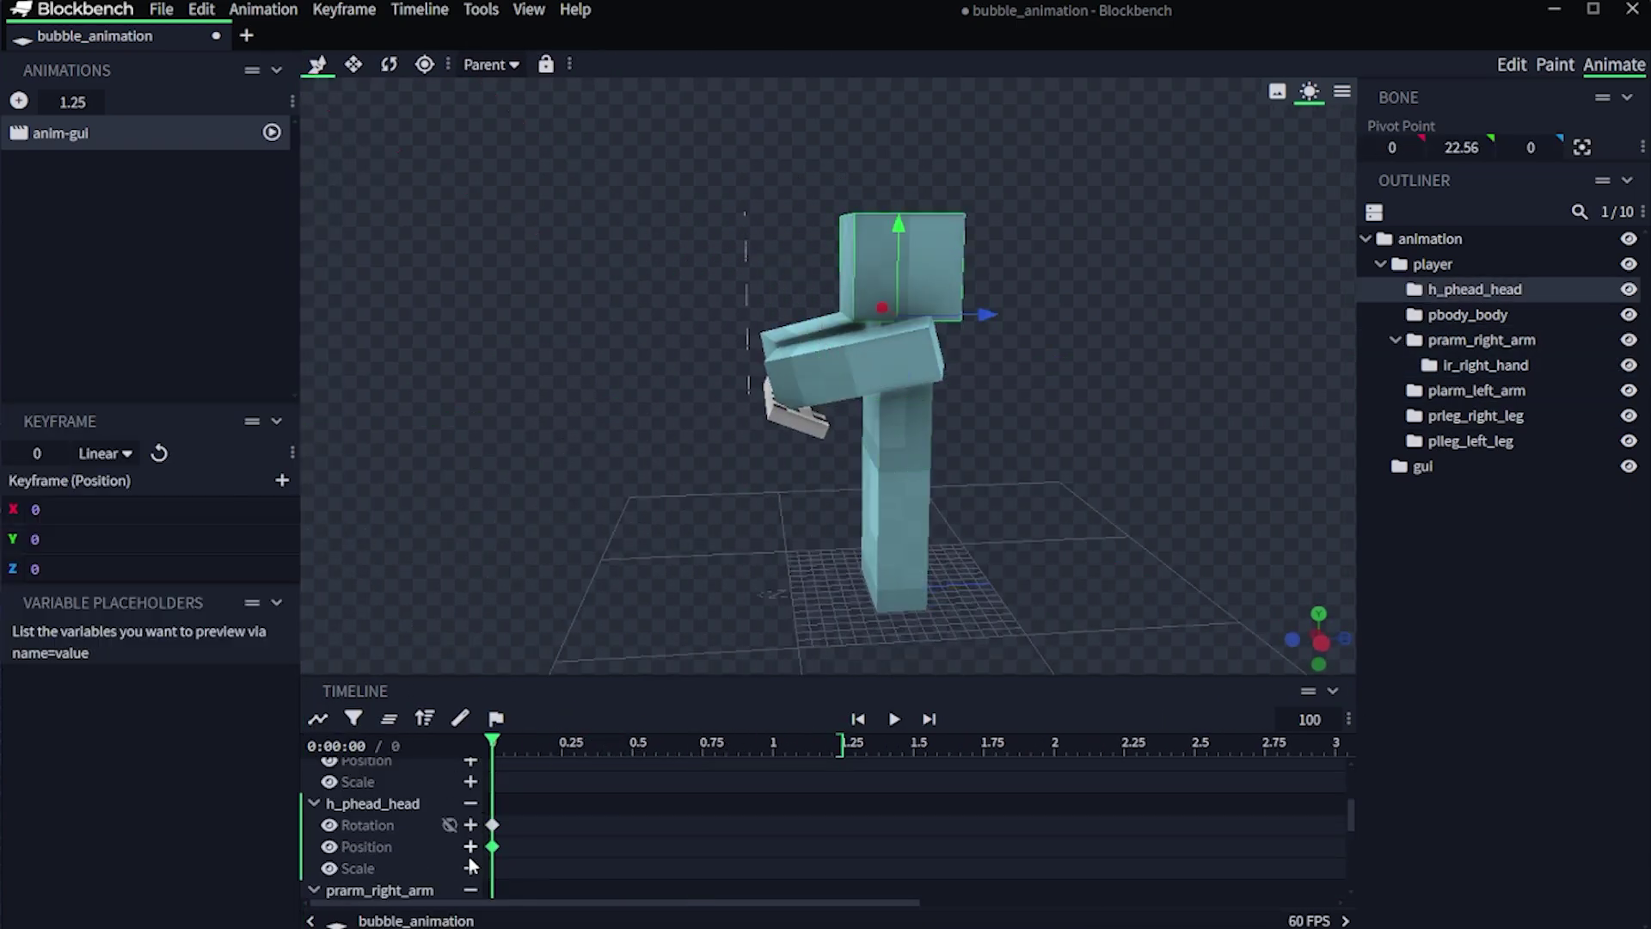
{"action": "left_click", "coordinate": [471, 867]}
{"action": "key", "text": "r"}
{"action": "left_click", "coordinate": [667, 825]}
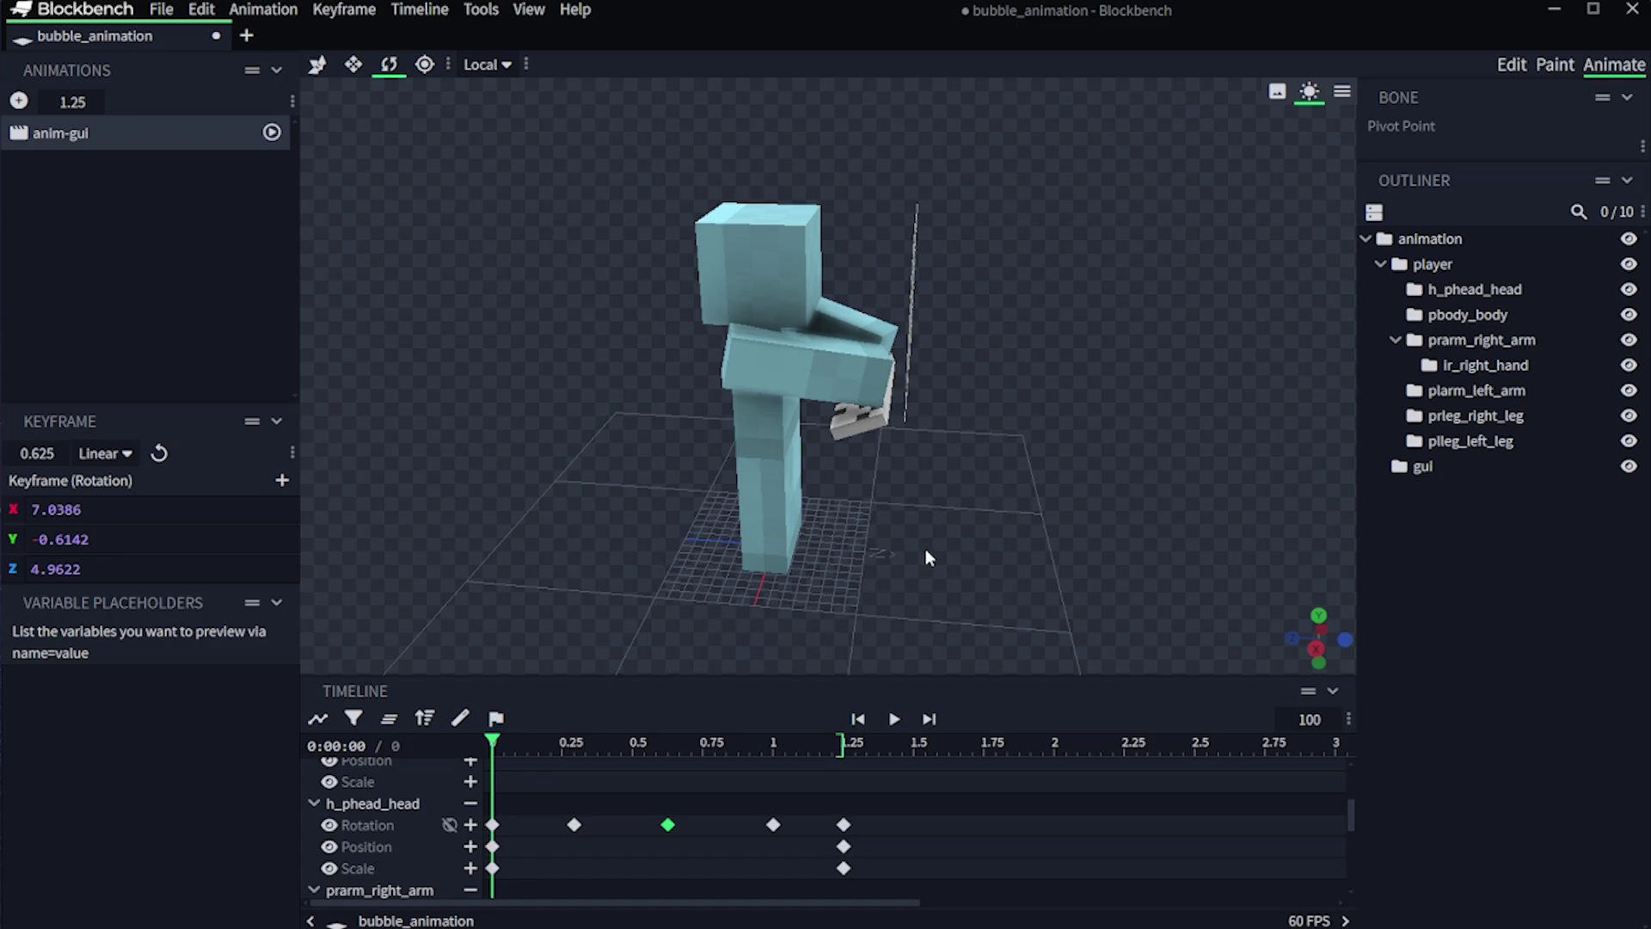
{"action": "left_click_drag", "start_coordinate": [977, 493], "coordinate": [682, 400]}
{"action": "key", "text": "space"}
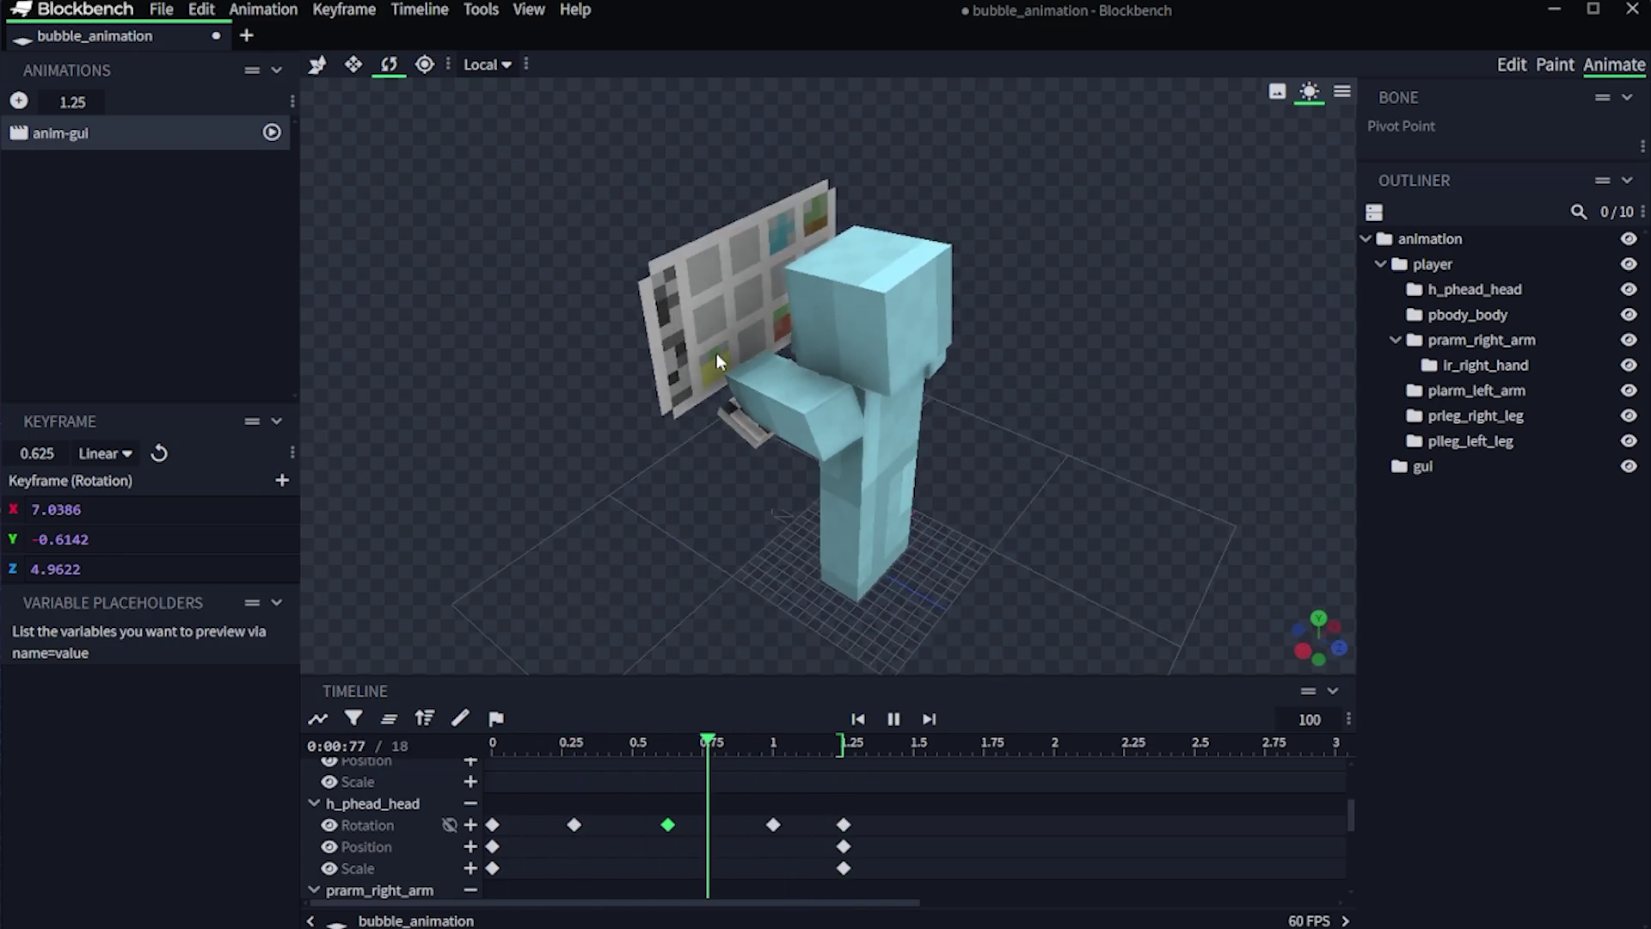
{"action": "left_click", "coordinate": [162, 9]}
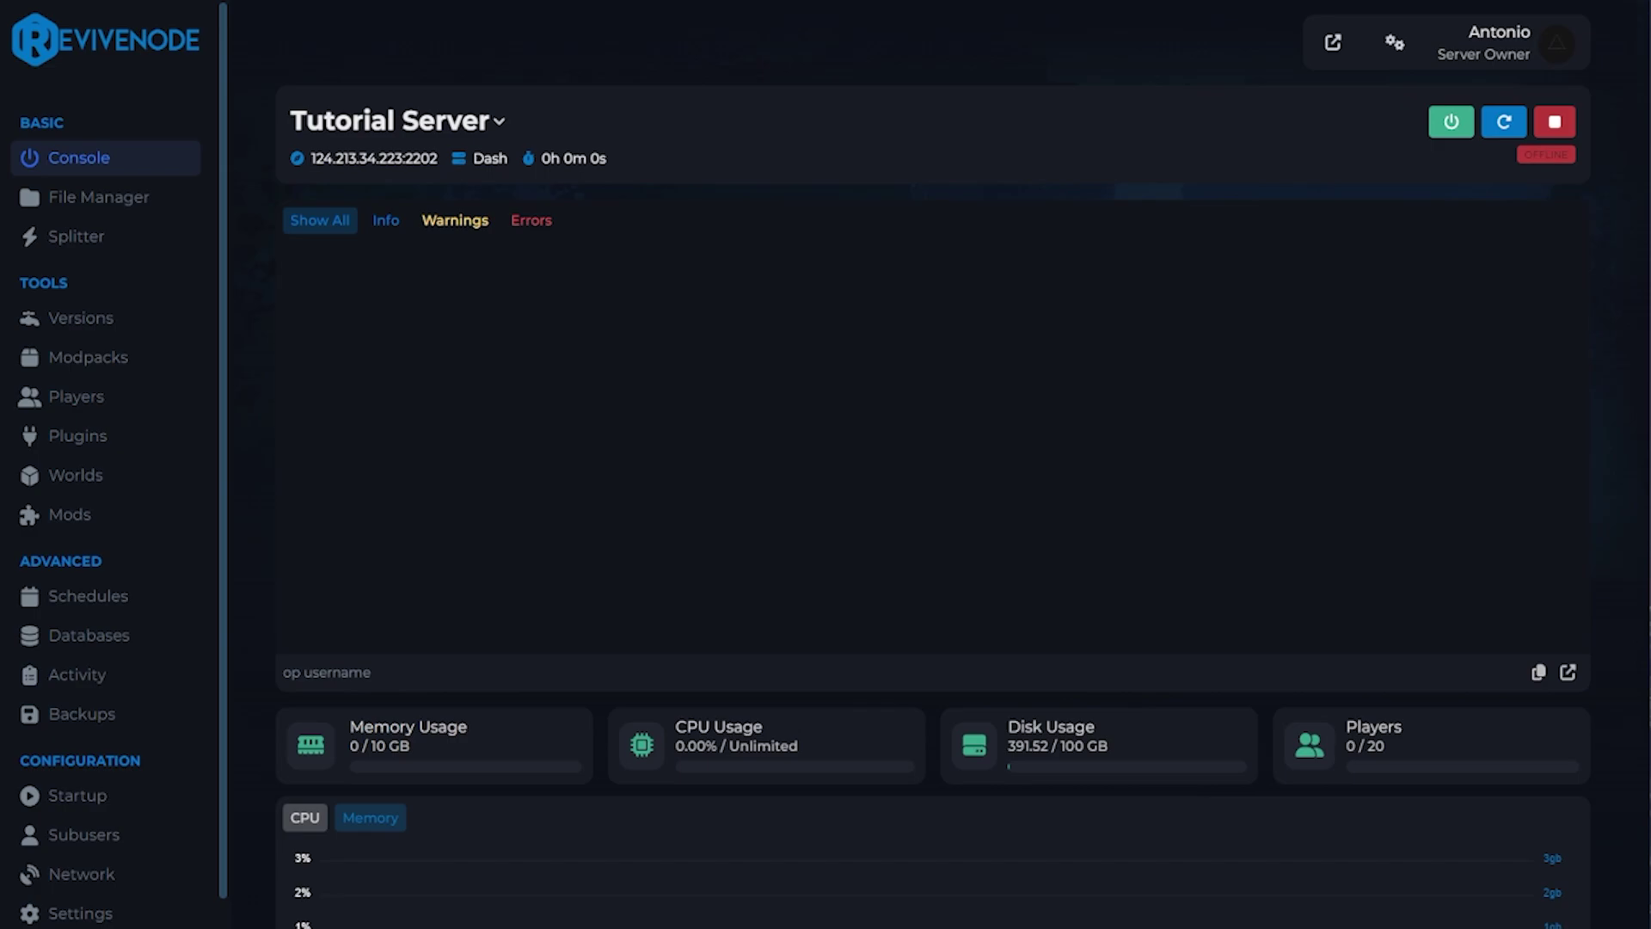
Upload gui_animation.bbmodel into plugins/ModelEngine/blueprints, then browse to the MythicMobs plugin folder.
{"action": "left_click", "coordinate": [129, 199]}
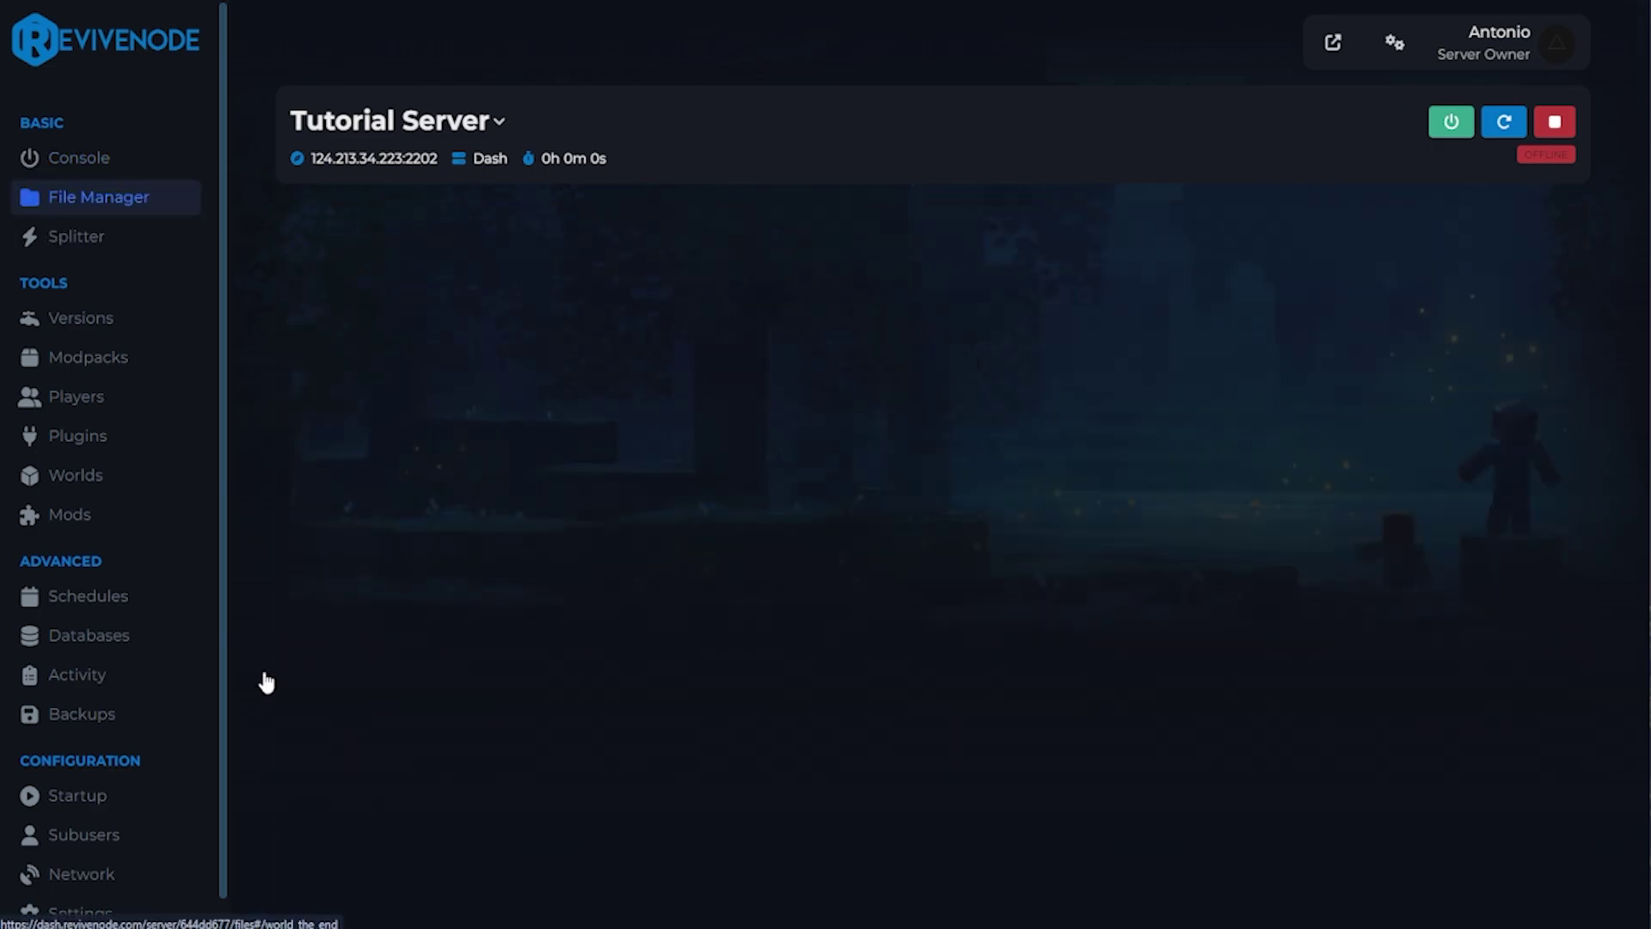
{"action": "left_click", "coordinate": [418, 567]}
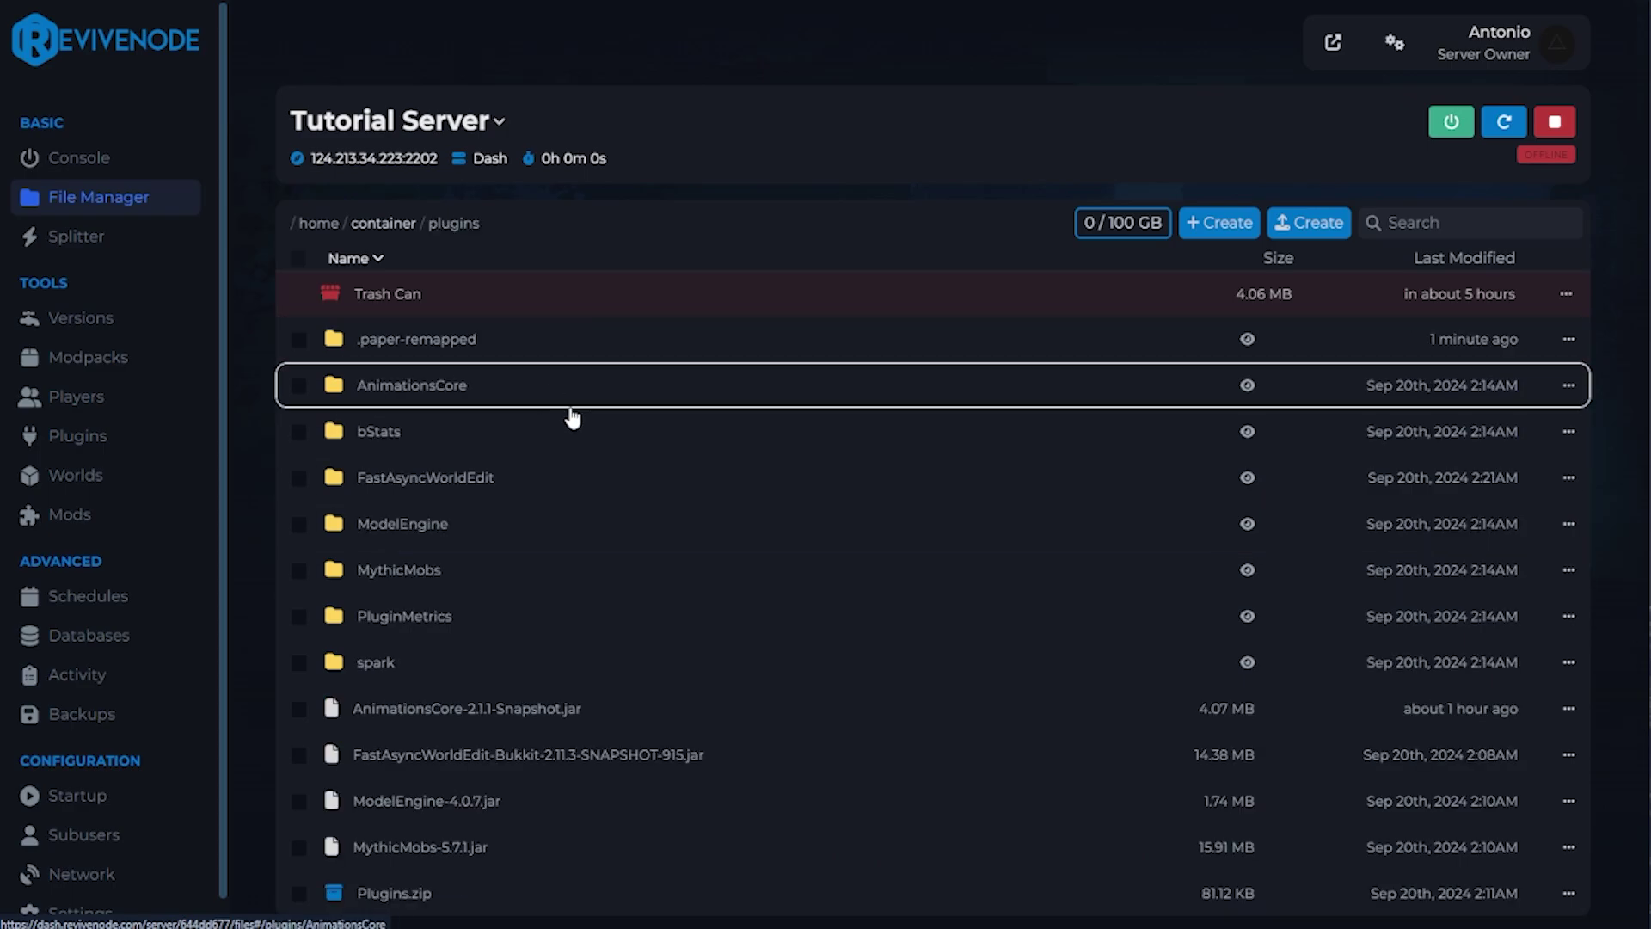
{"action": "left_click", "coordinate": [408, 387]}
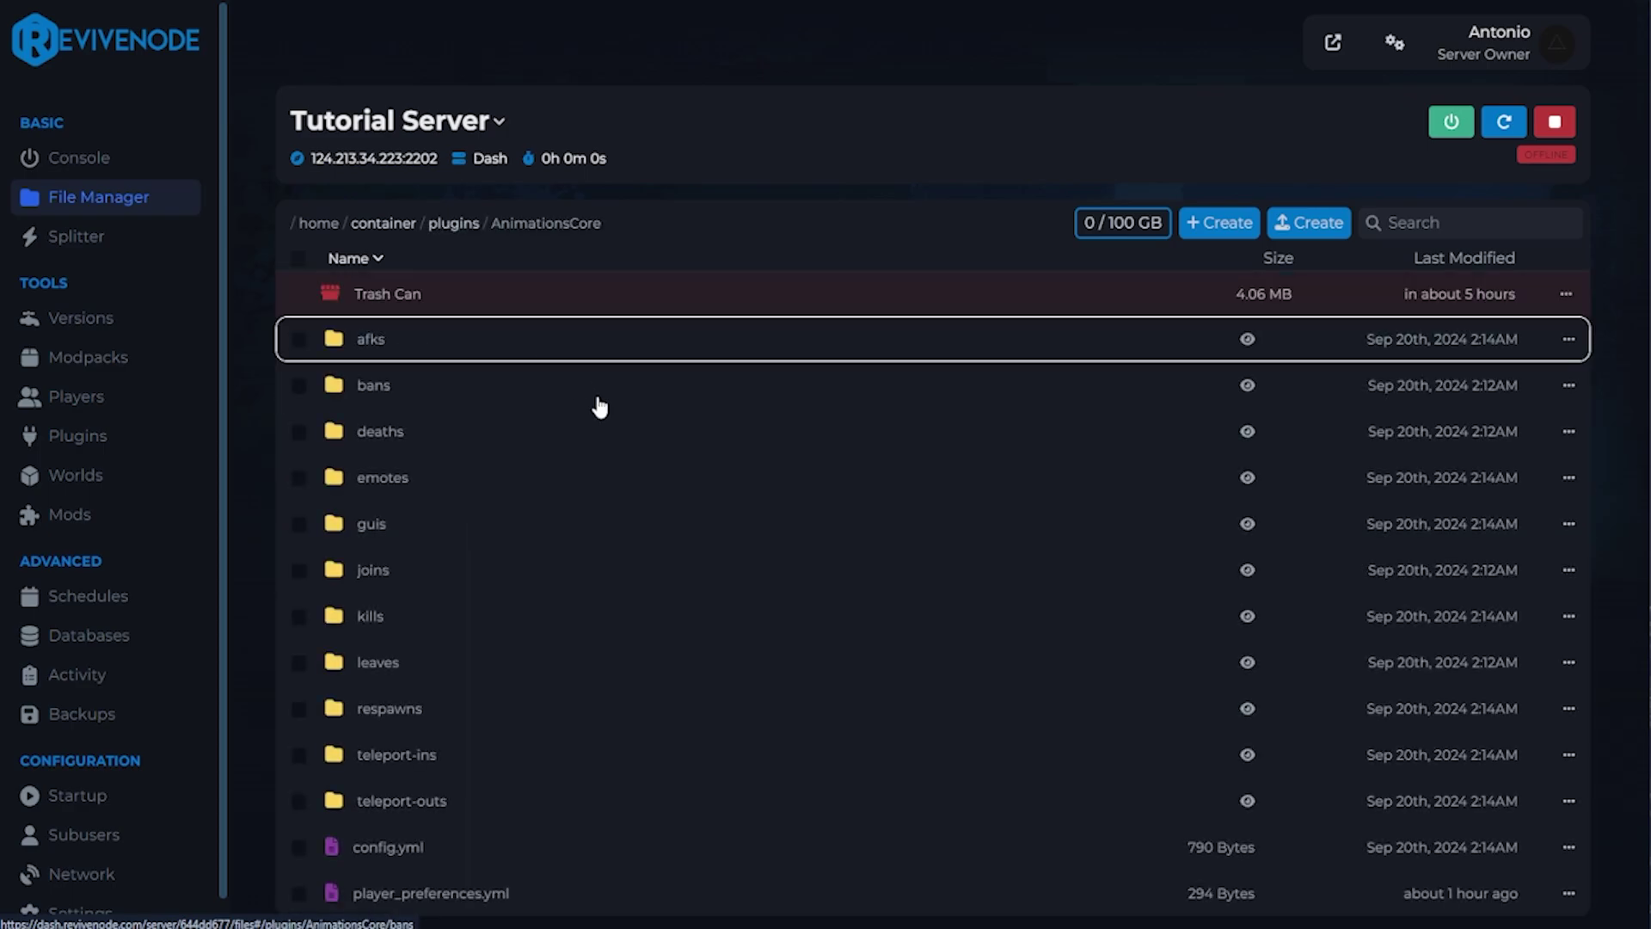
{"action": "key", "text": "alt+Left"}
{"action": "key", "text": "alt+Left"}
{"action": "left_click", "coordinate": [433, 571]}
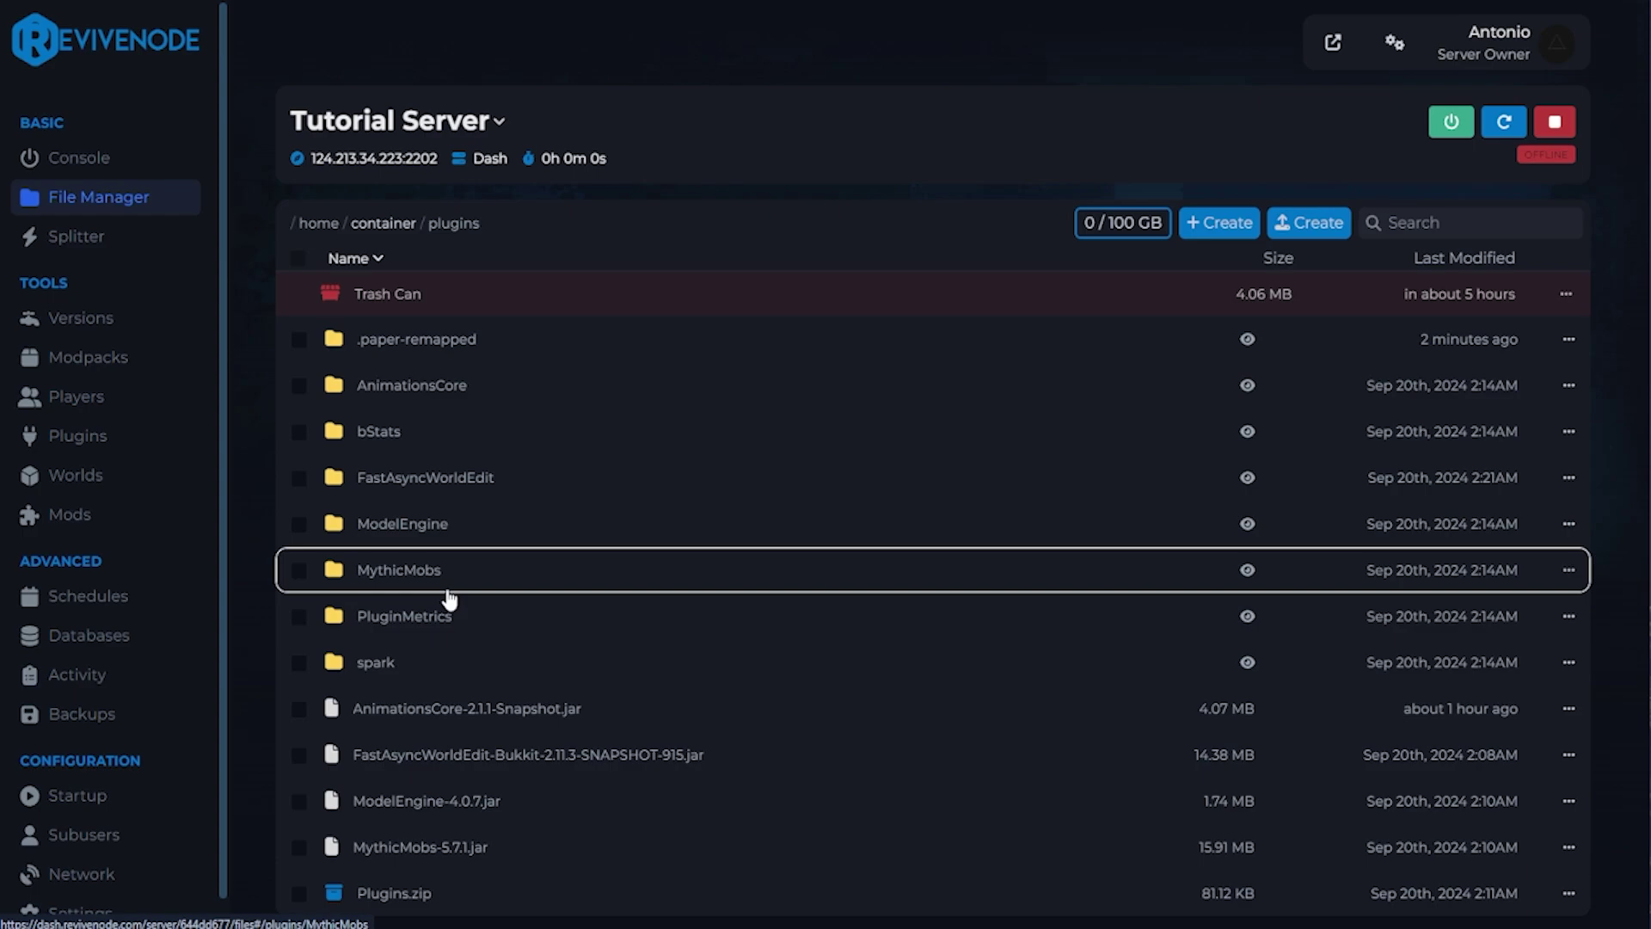
{"action": "left_click", "coordinate": [413, 527]}
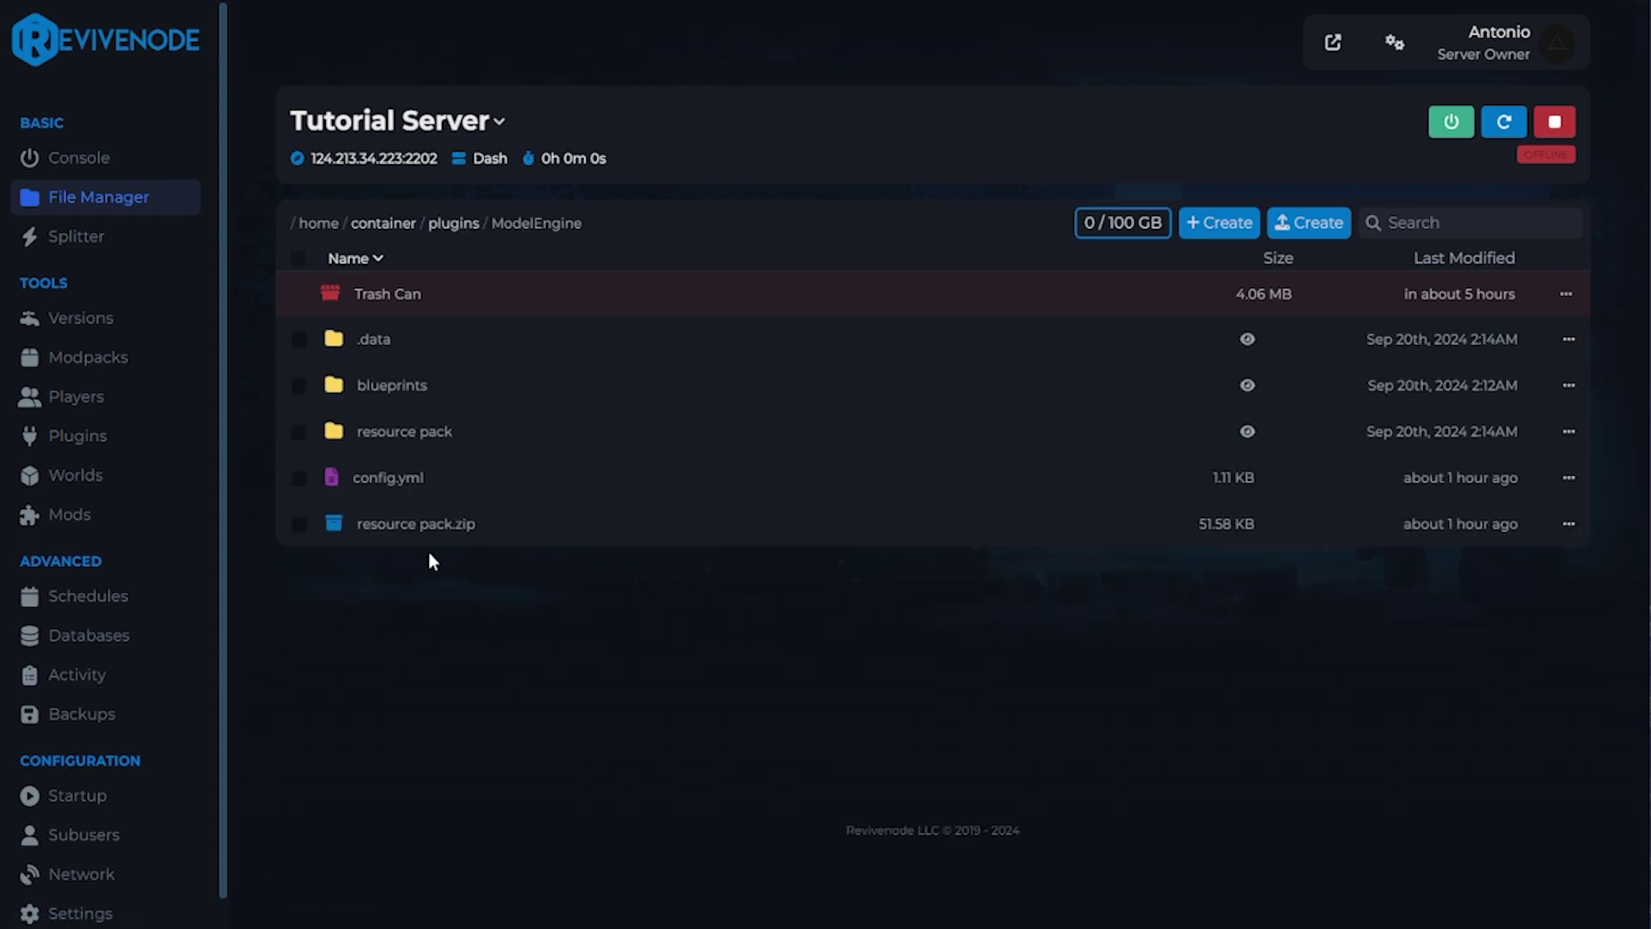
{"action": "left_click", "coordinate": [387, 384]}
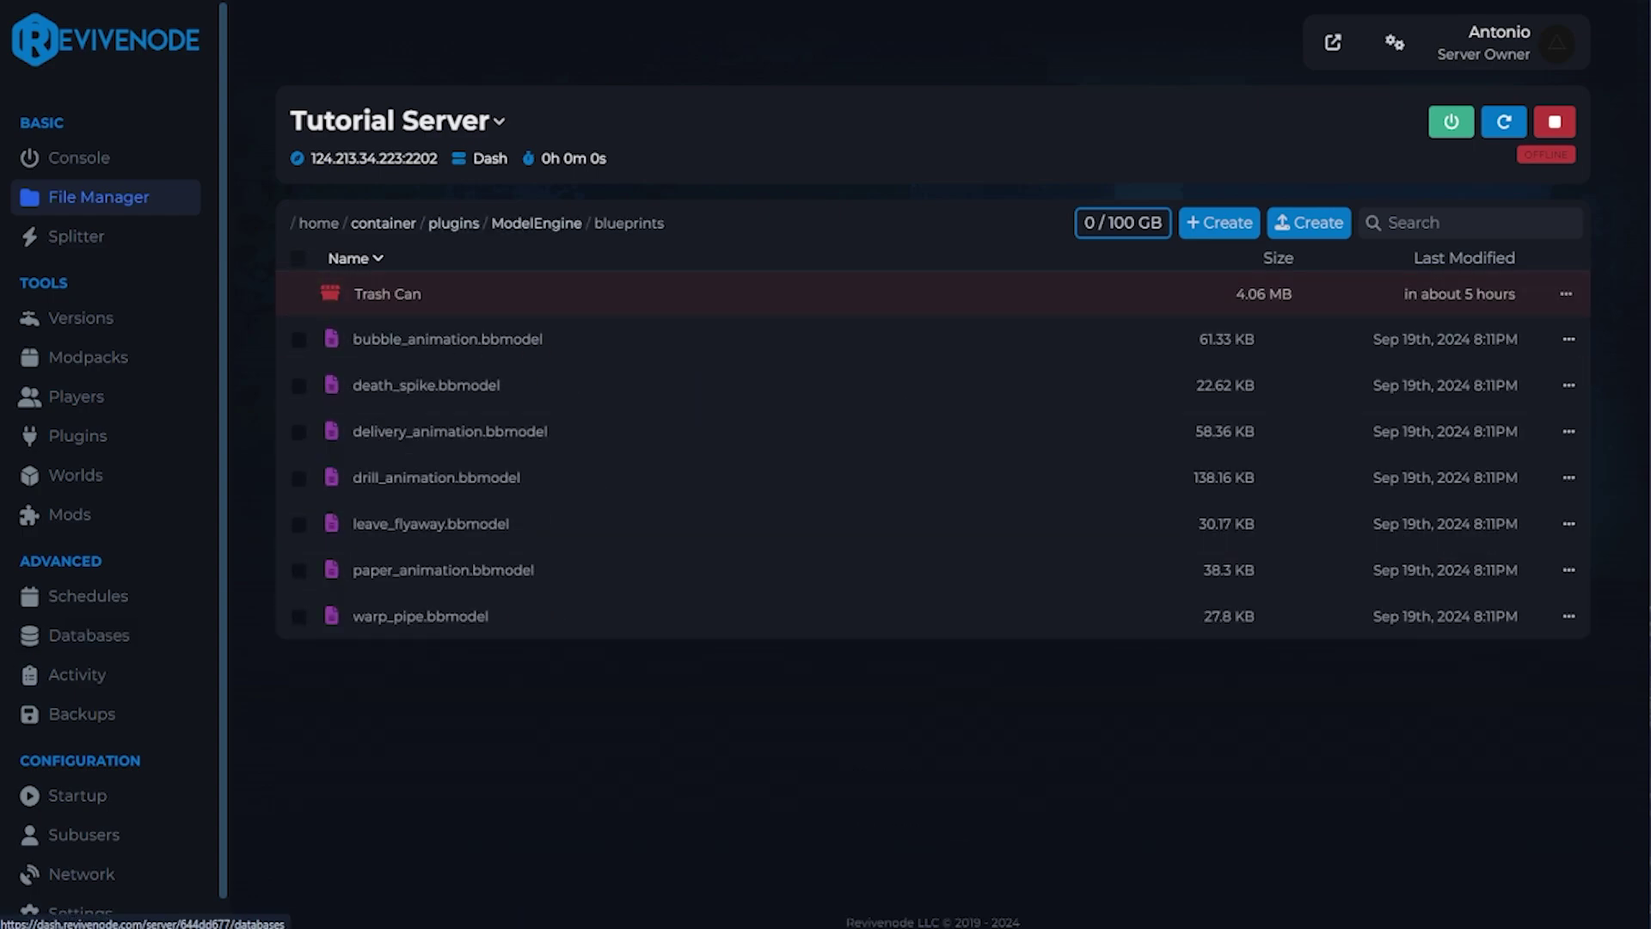
{"action": "left_click_drag", "start_coordinate": [636, 925], "coordinate": [643, 694]}
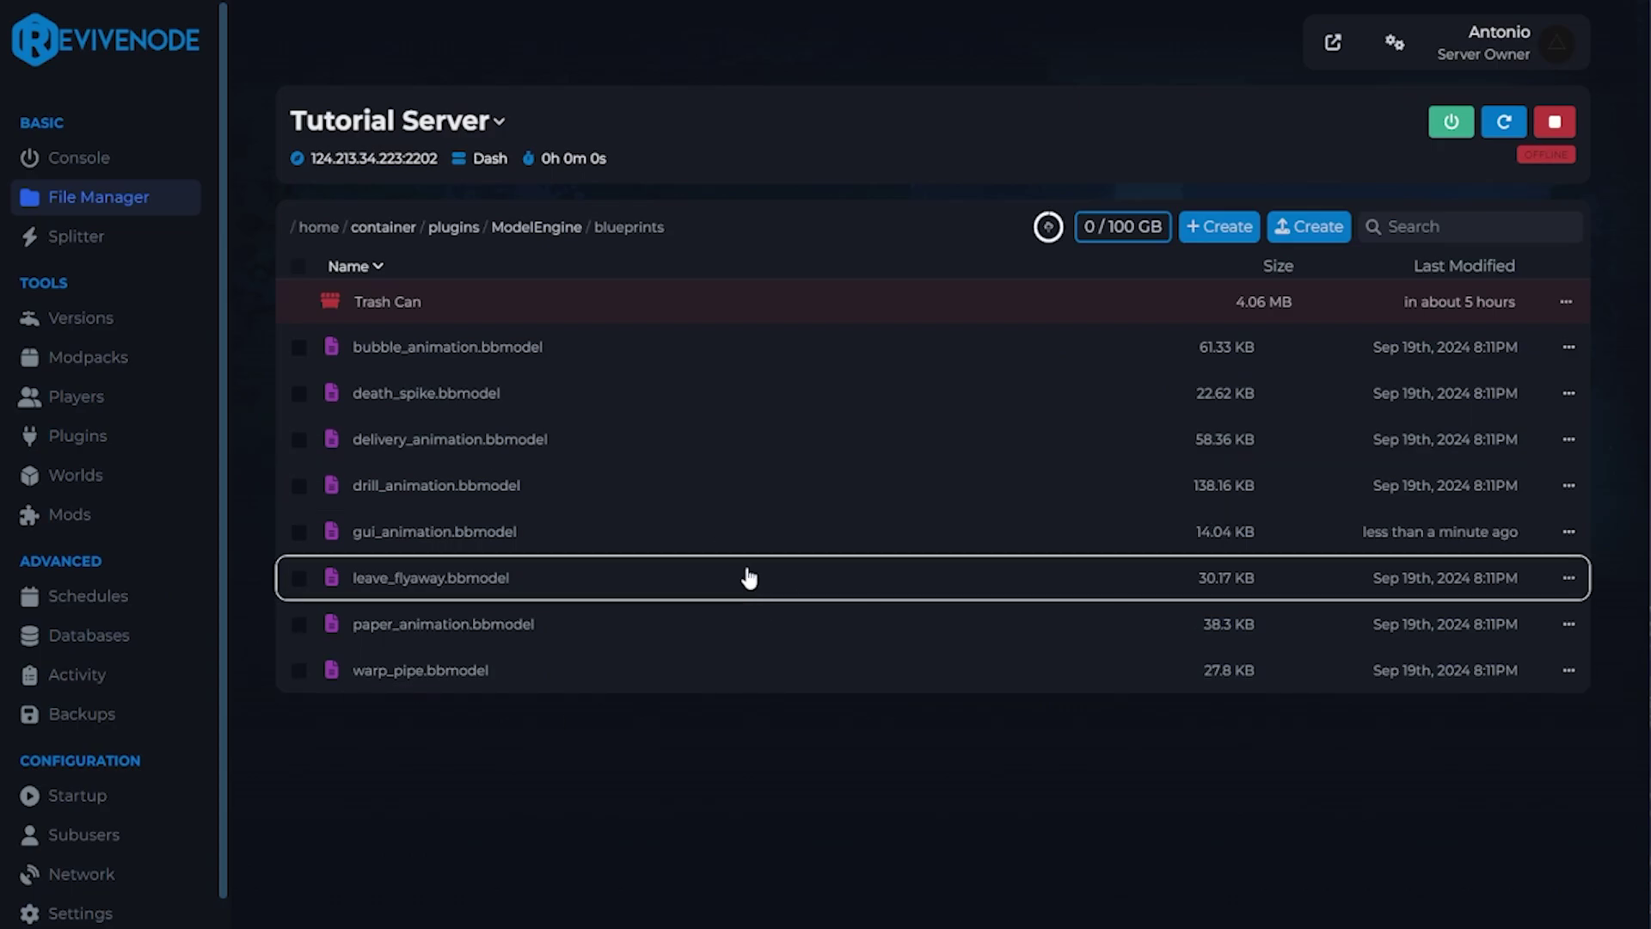
{"action": "left_click", "coordinate": [455, 225]}
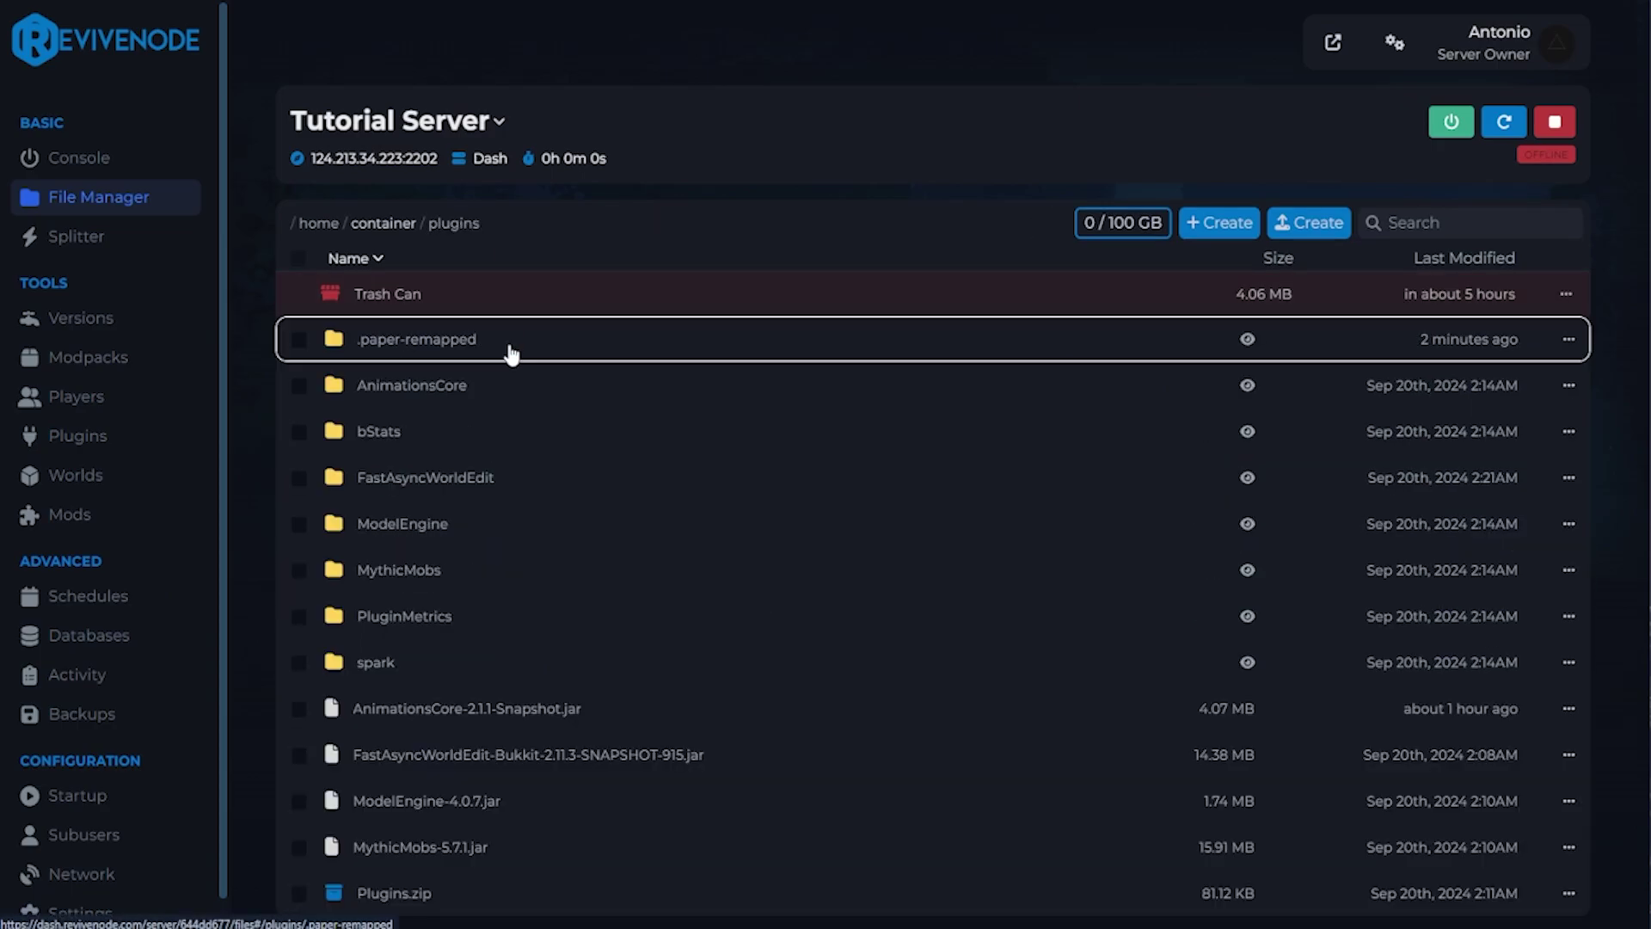
{"action": "left_click", "coordinate": [387, 570]}
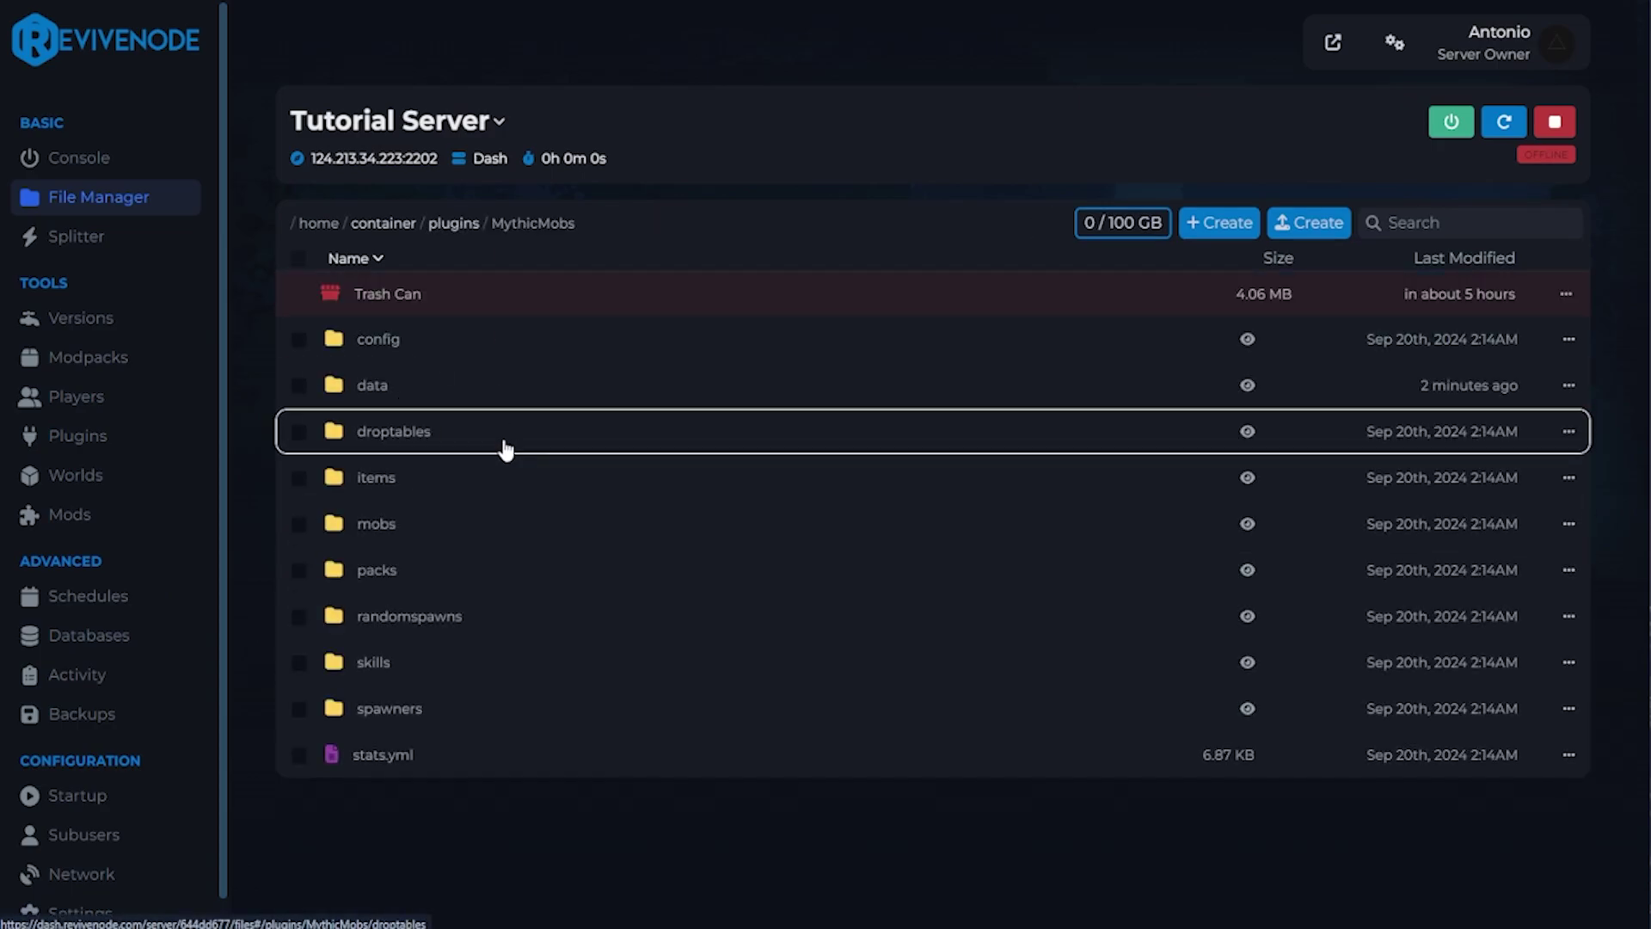
Duplicate the join-warp_pipe mob block at the end of AnimationCore-SP.yml.
{"action": "left_click", "coordinate": [443, 399]}
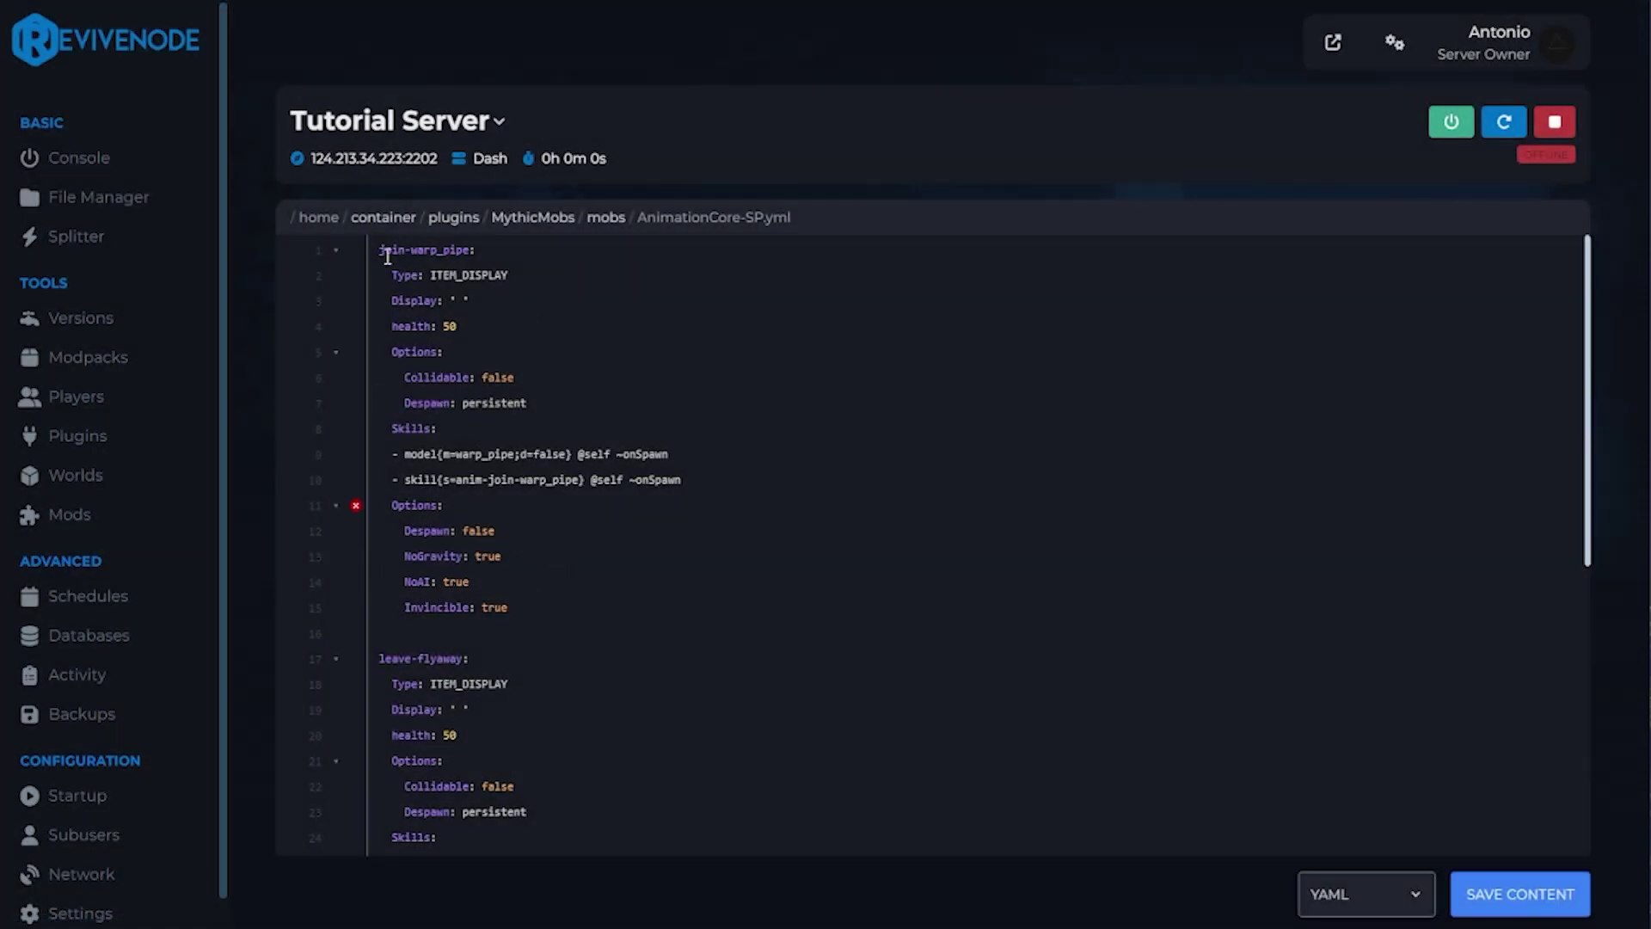
{"action": "left_click_drag", "start_coordinate": [385, 249], "coordinate": [465, 568]}
{"action": "key", "text": "ctrl+c"}
{"action": "key", "text": "ctrl+End"}
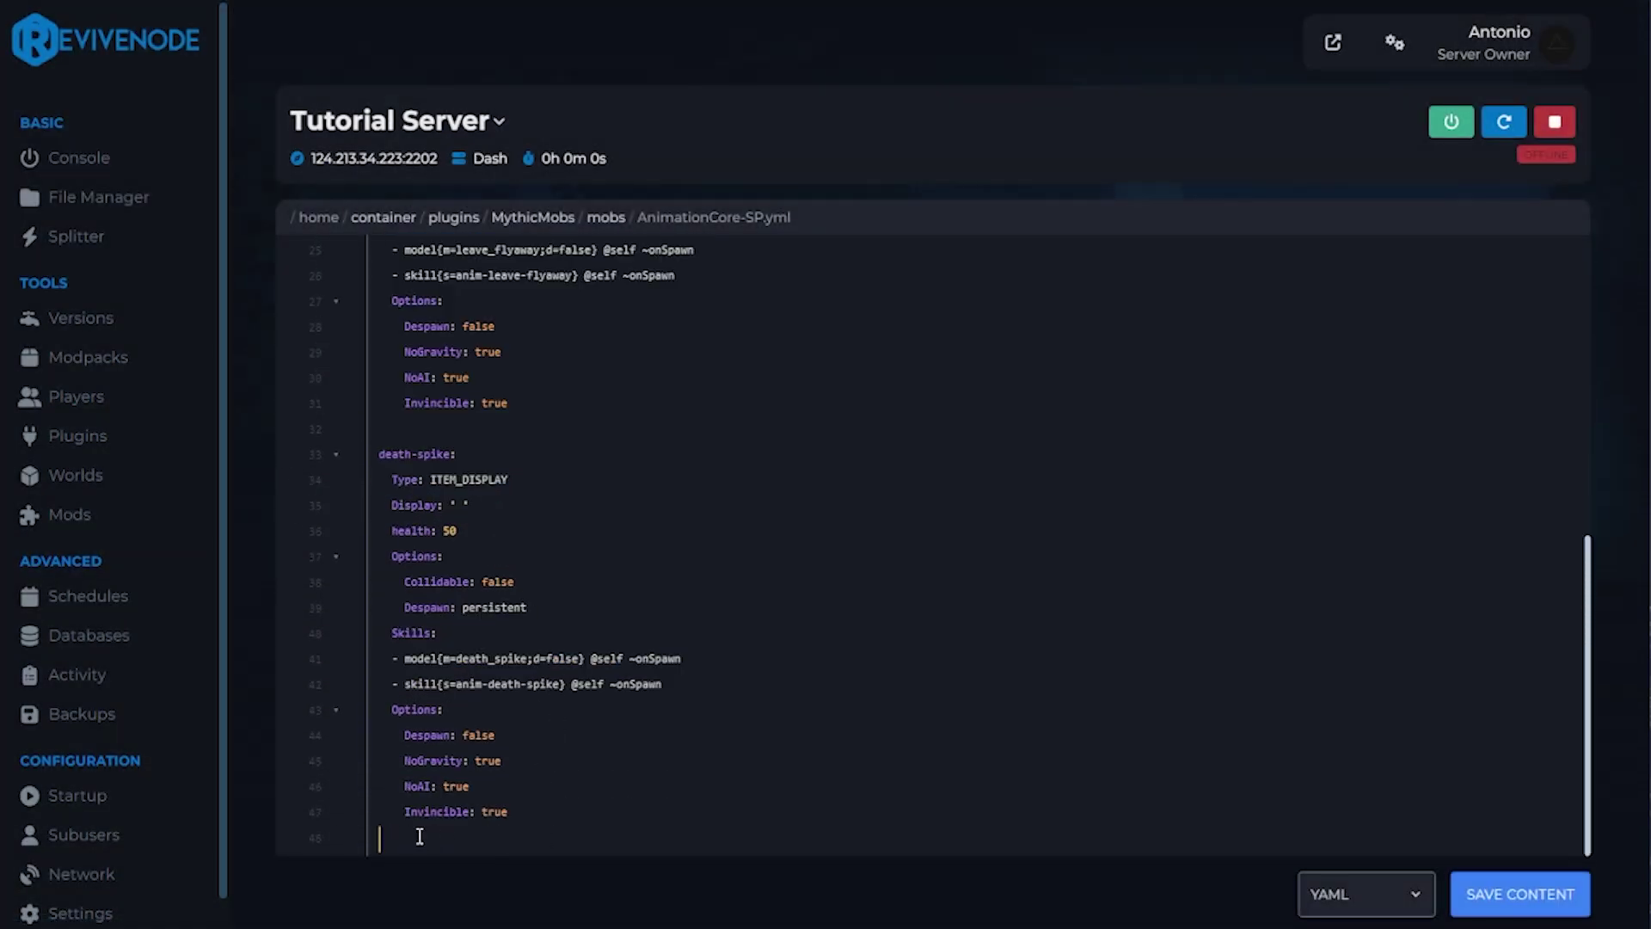
{"action": "key", "text": "ctrl+v"}
{"action": "left_click", "coordinate": [511, 454]}
{"action": "key", "text": "Return"}
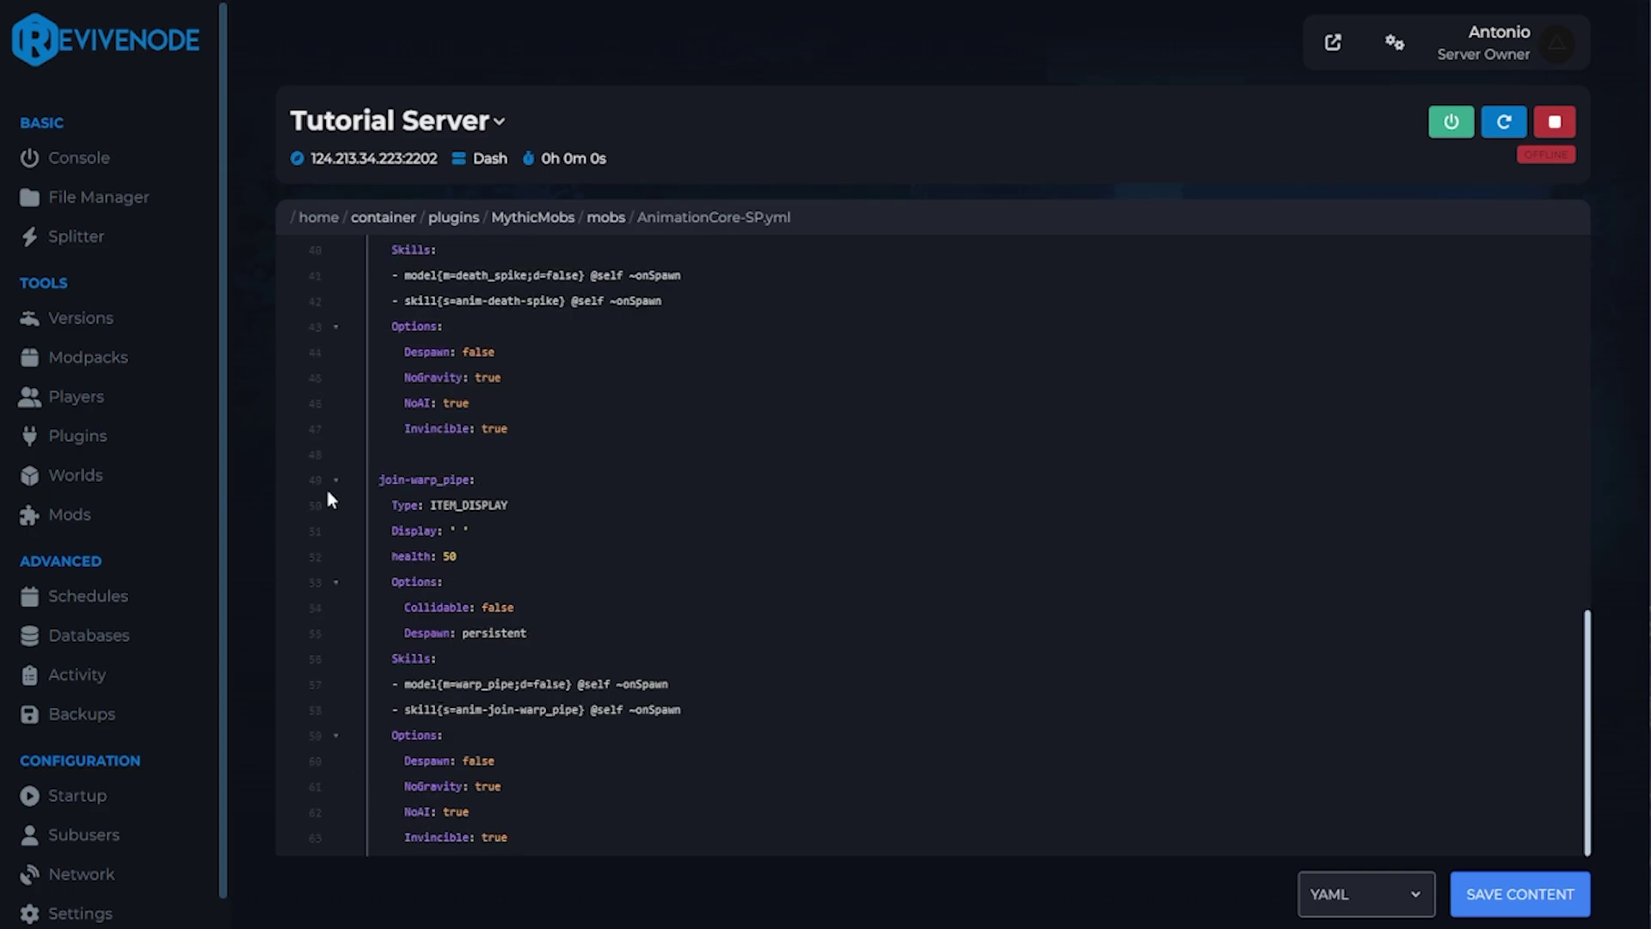
Rename the duplicated mob from join-warp_pipe to gui-keyboard.
{"action": "double_click", "coordinate": [456, 479]}
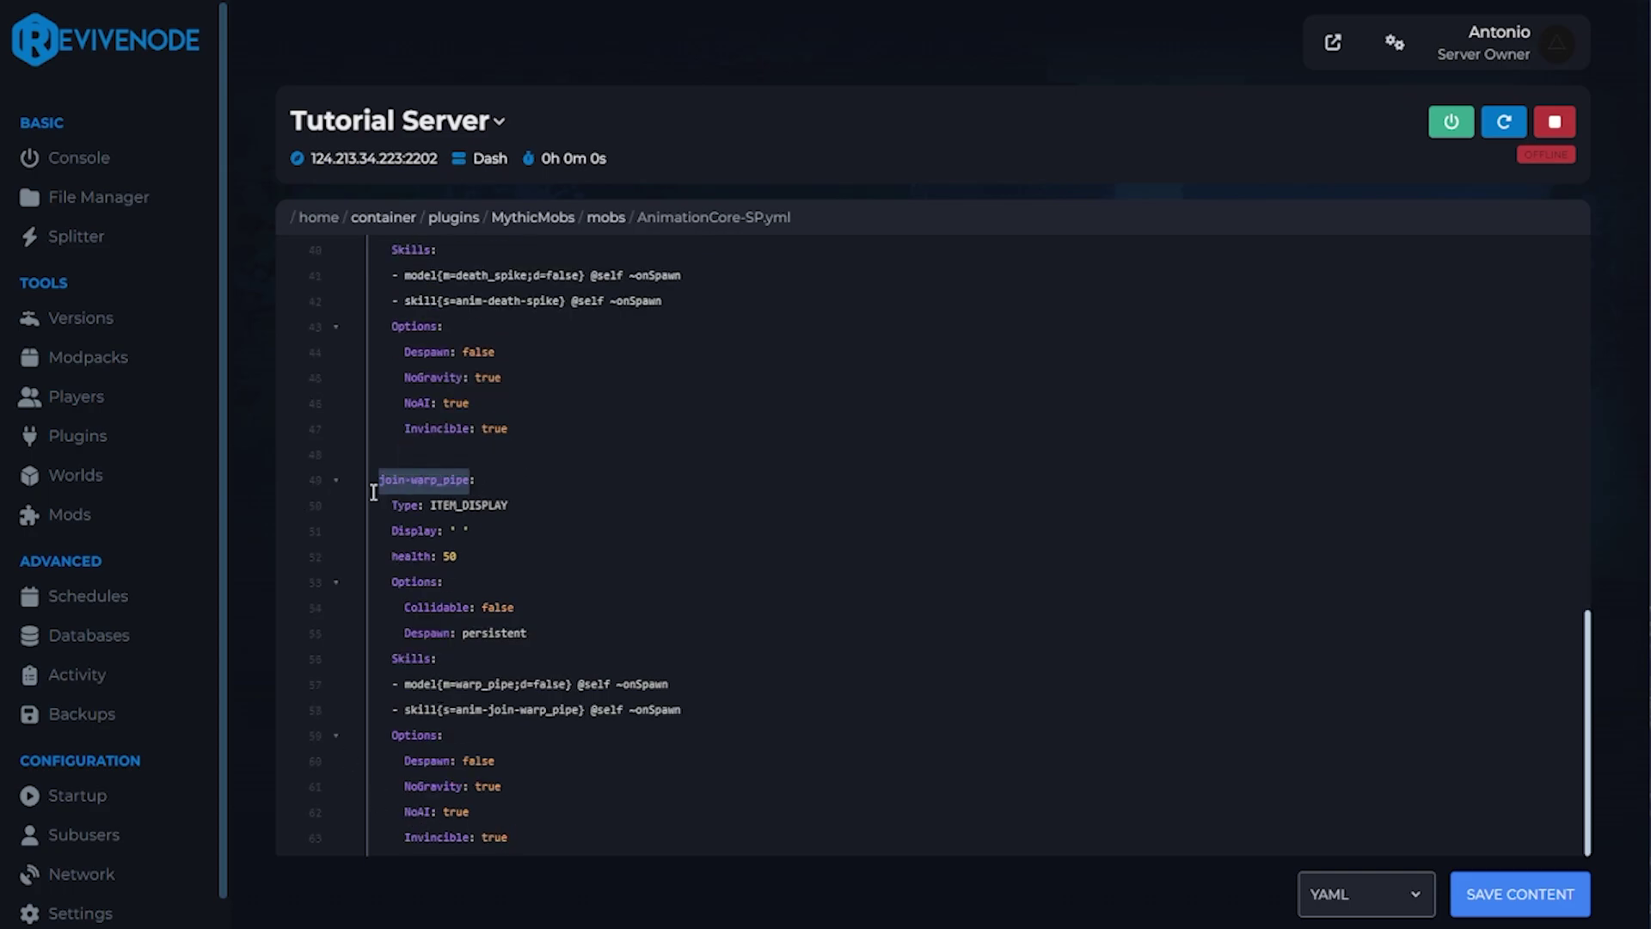
{"action": "key", "text": "Left"}
{"action": "left_click", "coordinate": [473, 479]}
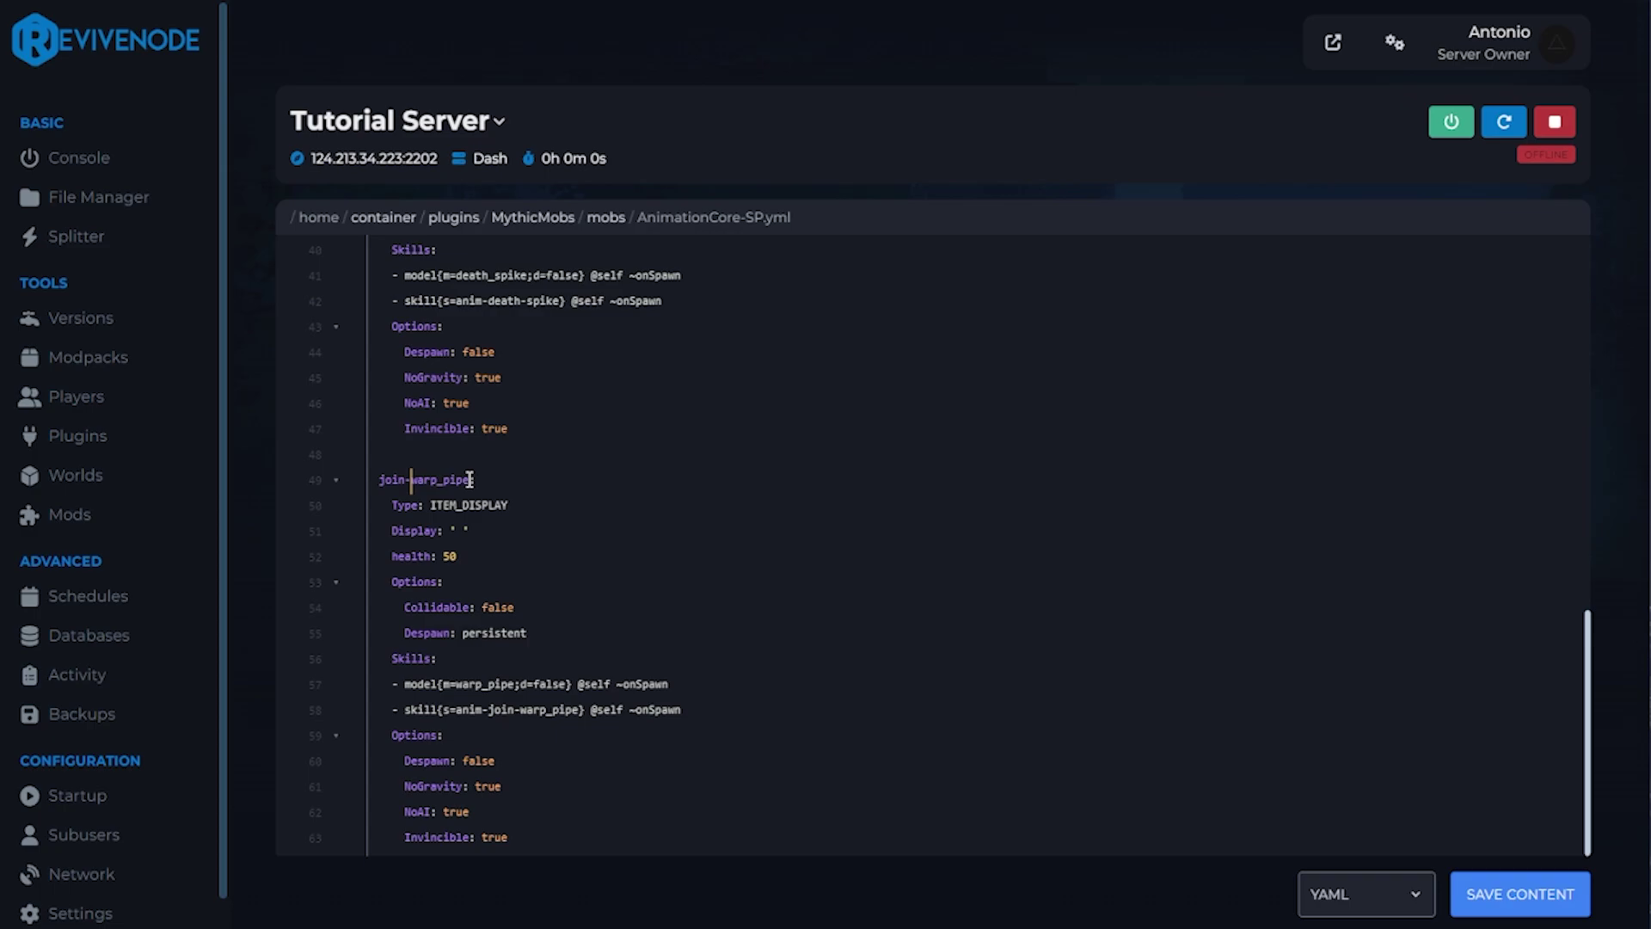
{"action": "key", "text": "shift+Home"}
{"action": "type", "text": "gui"}
{"action": "key", "text": "BackSpace"}
{"action": "key", "text": "BackSpace"}
{"action": "type", "text": "-keyboard"}
Replace the warp_pipe model name with gui_animation on line 57 and delete skill line 58.
{"action": "left_click_drag", "start_coordinate": [399, 507], "coordinate": [503, 505]}
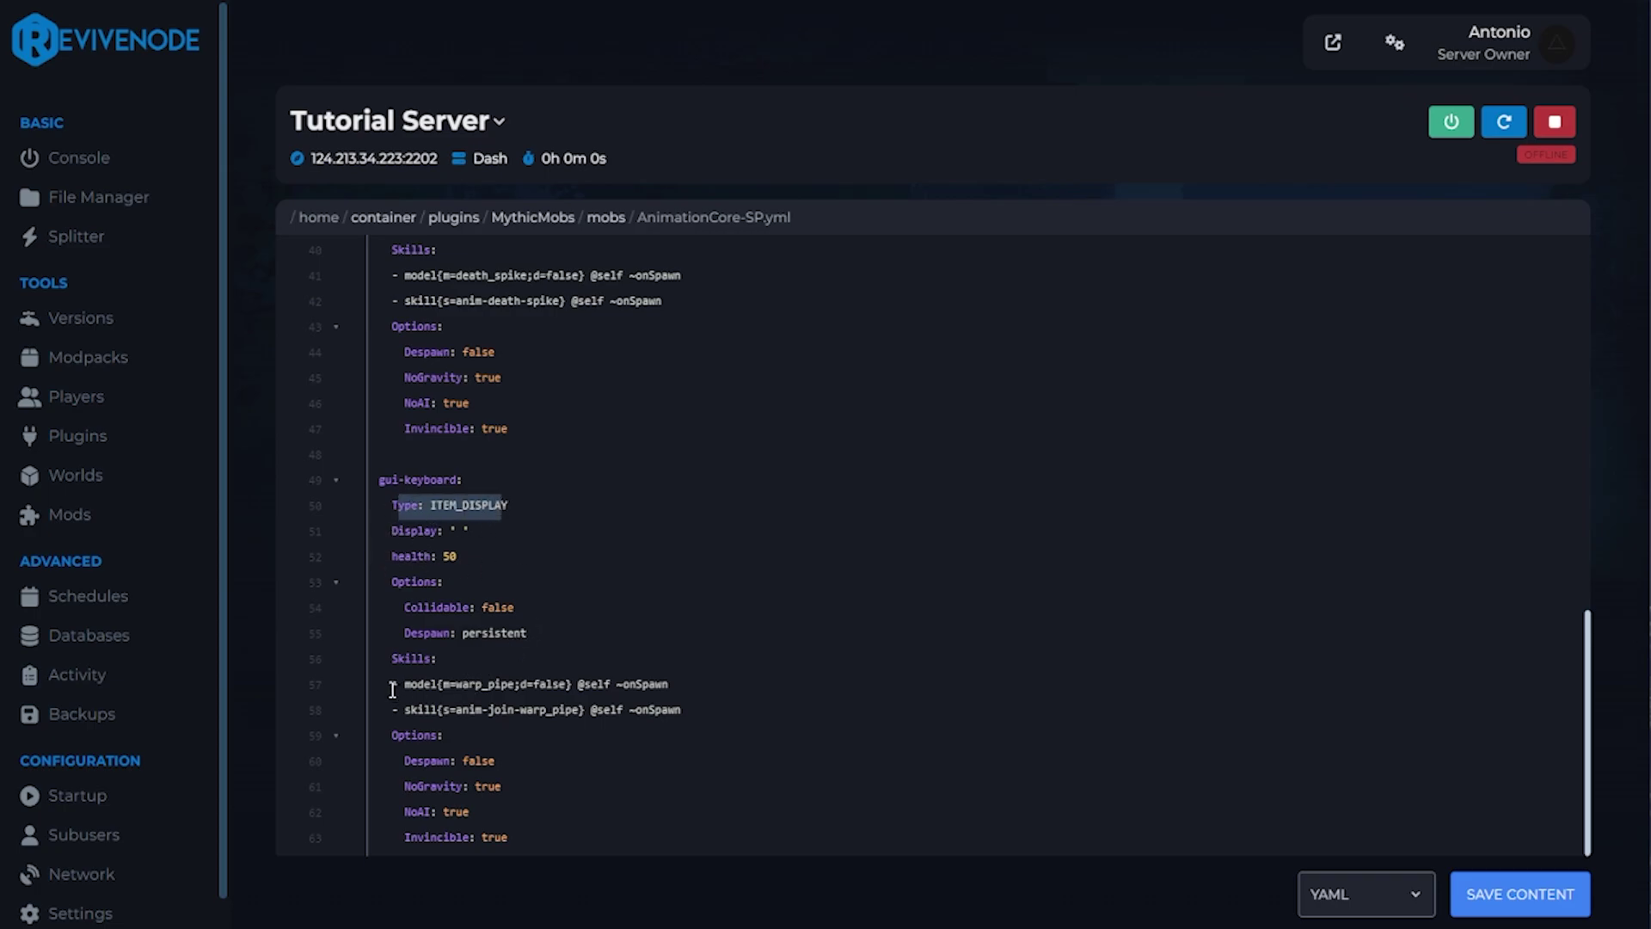
{"action": "left_click_drag", "start_coordinate": [512, 686], "coordinate": [455, 686]}
{"action": "key", "text": "BackSpace"}
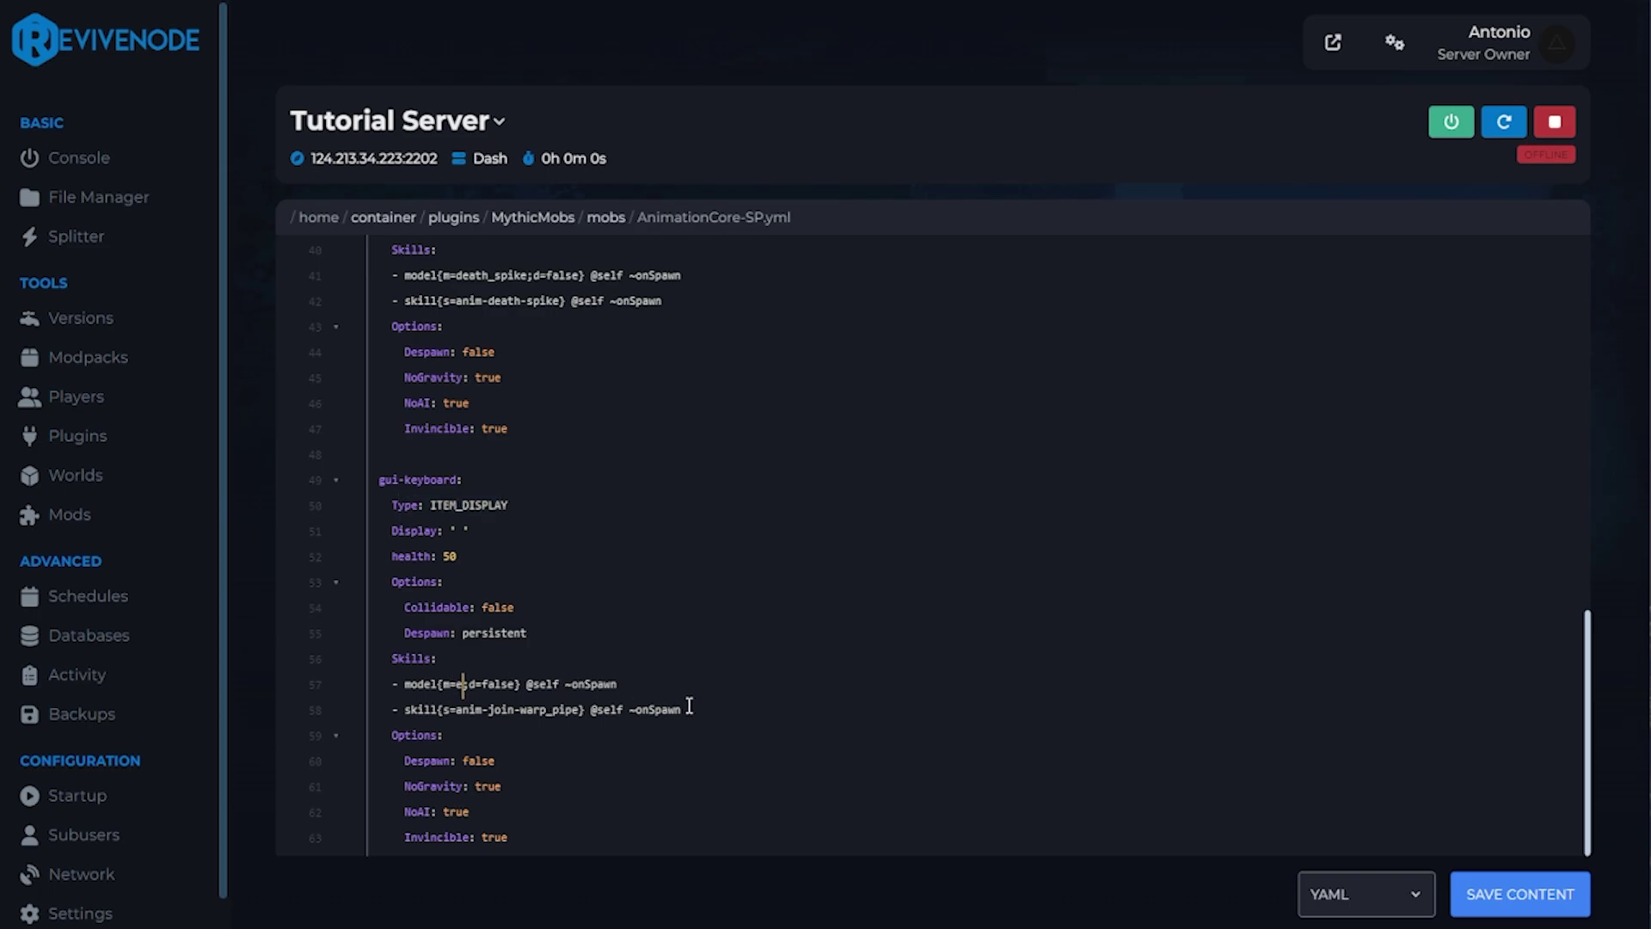
{"action": "key", "text": "ctrl+v"}
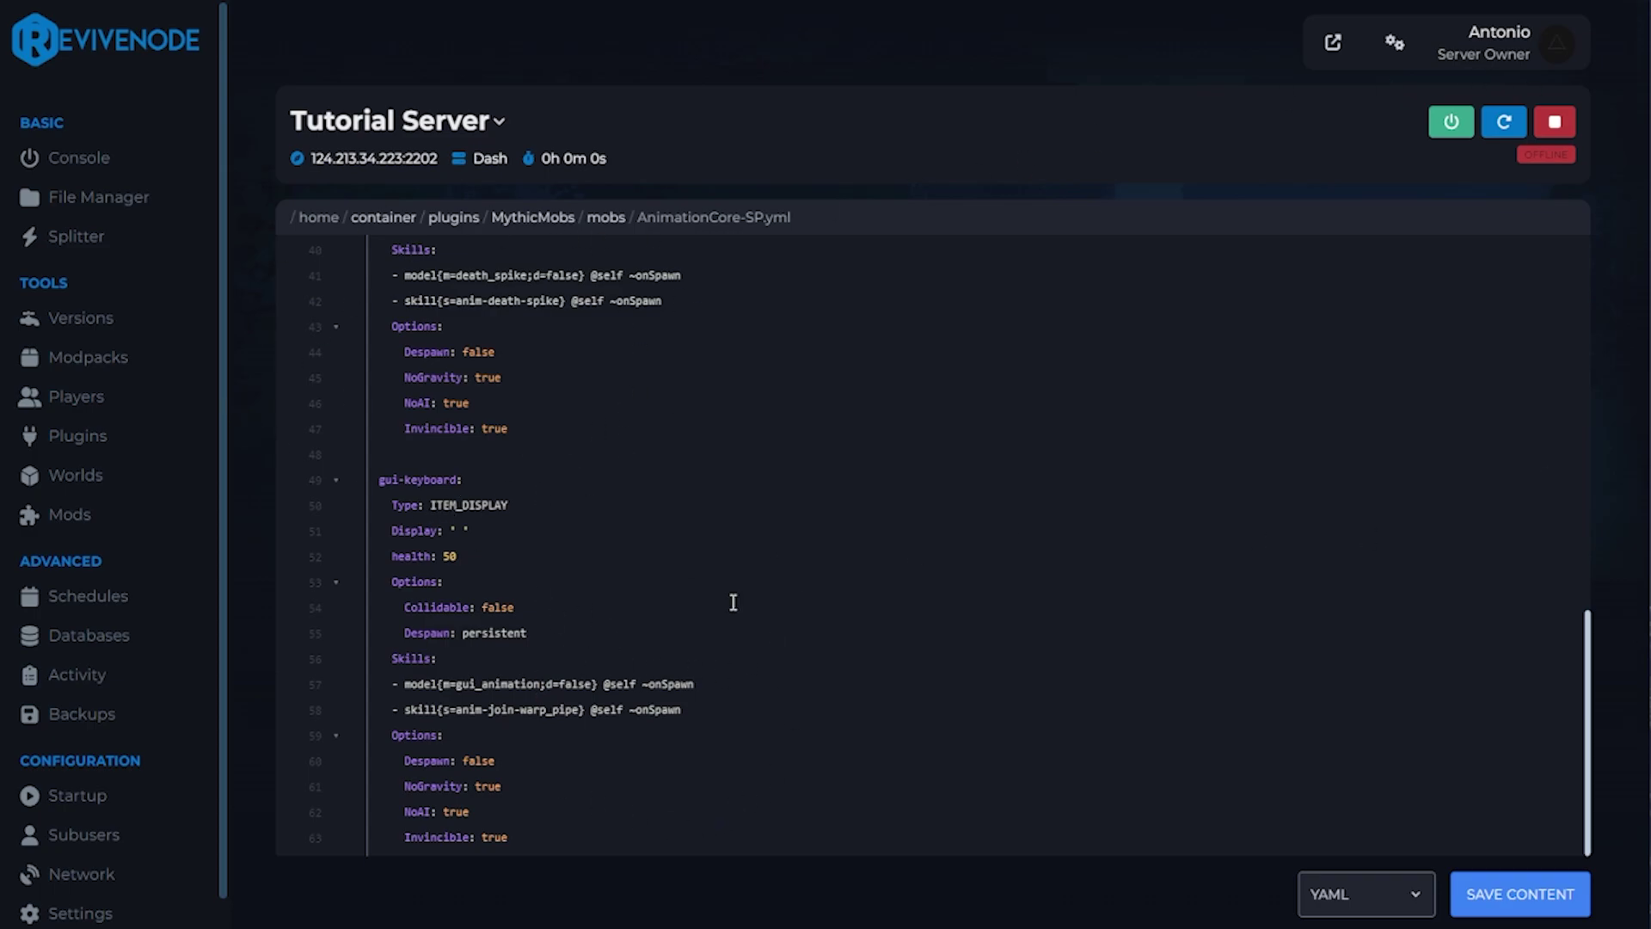
{"action": "left_click", "coordinate": [316, 710]}
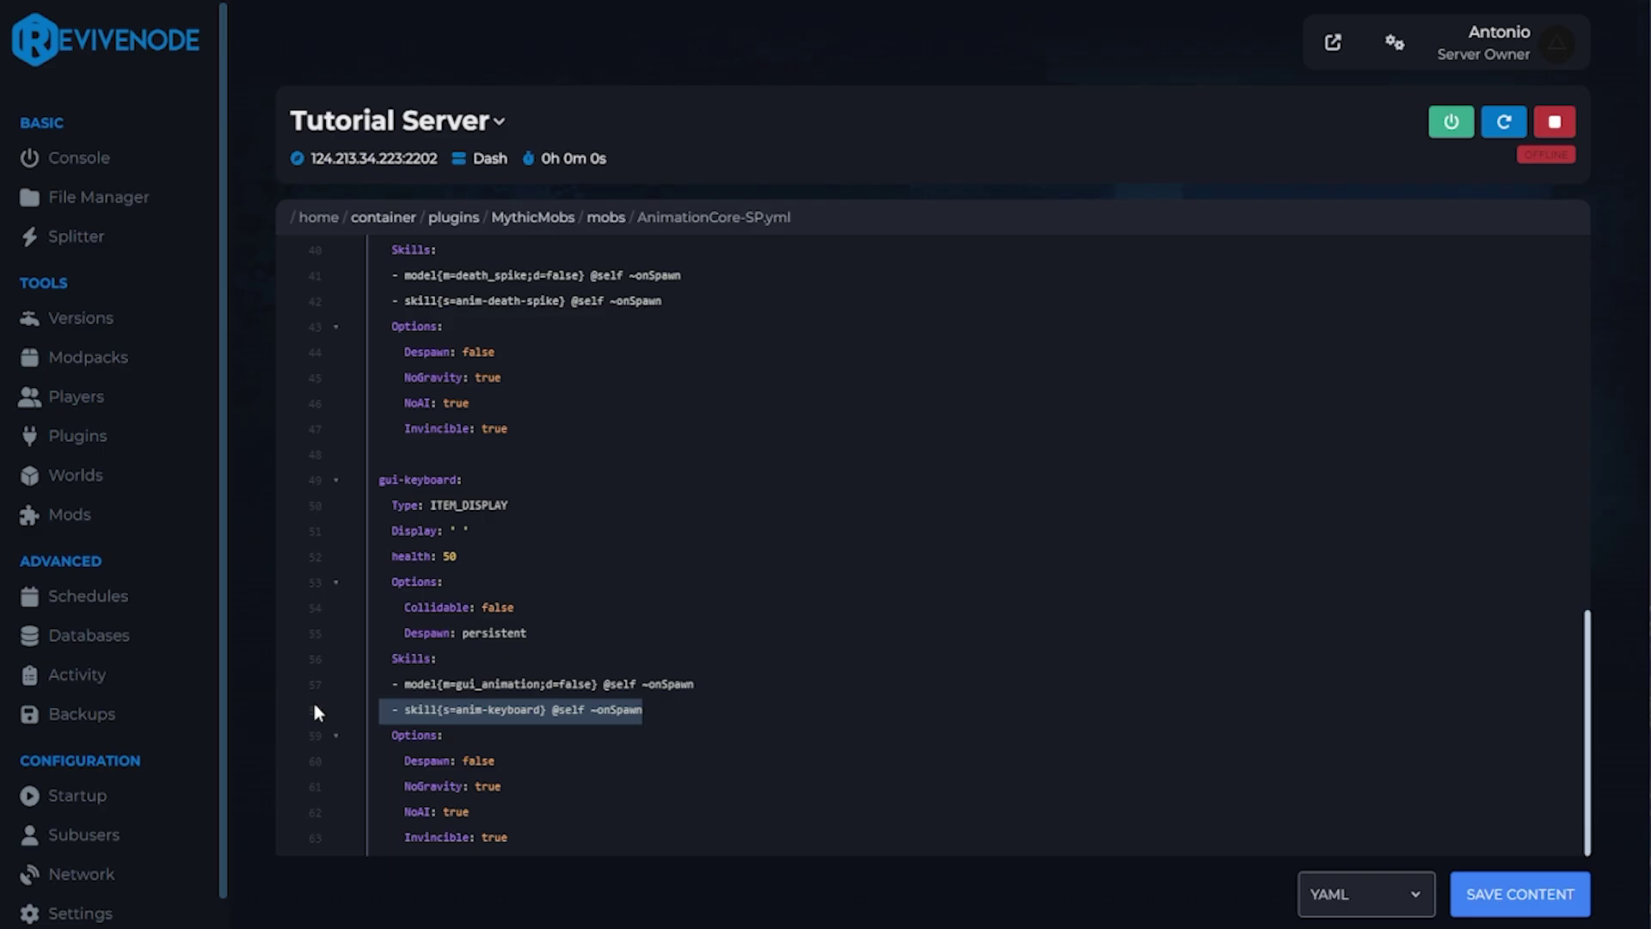
{"action": "key", "text": "BackSpace"}
{"action": "key", "text": "BackSpace"}
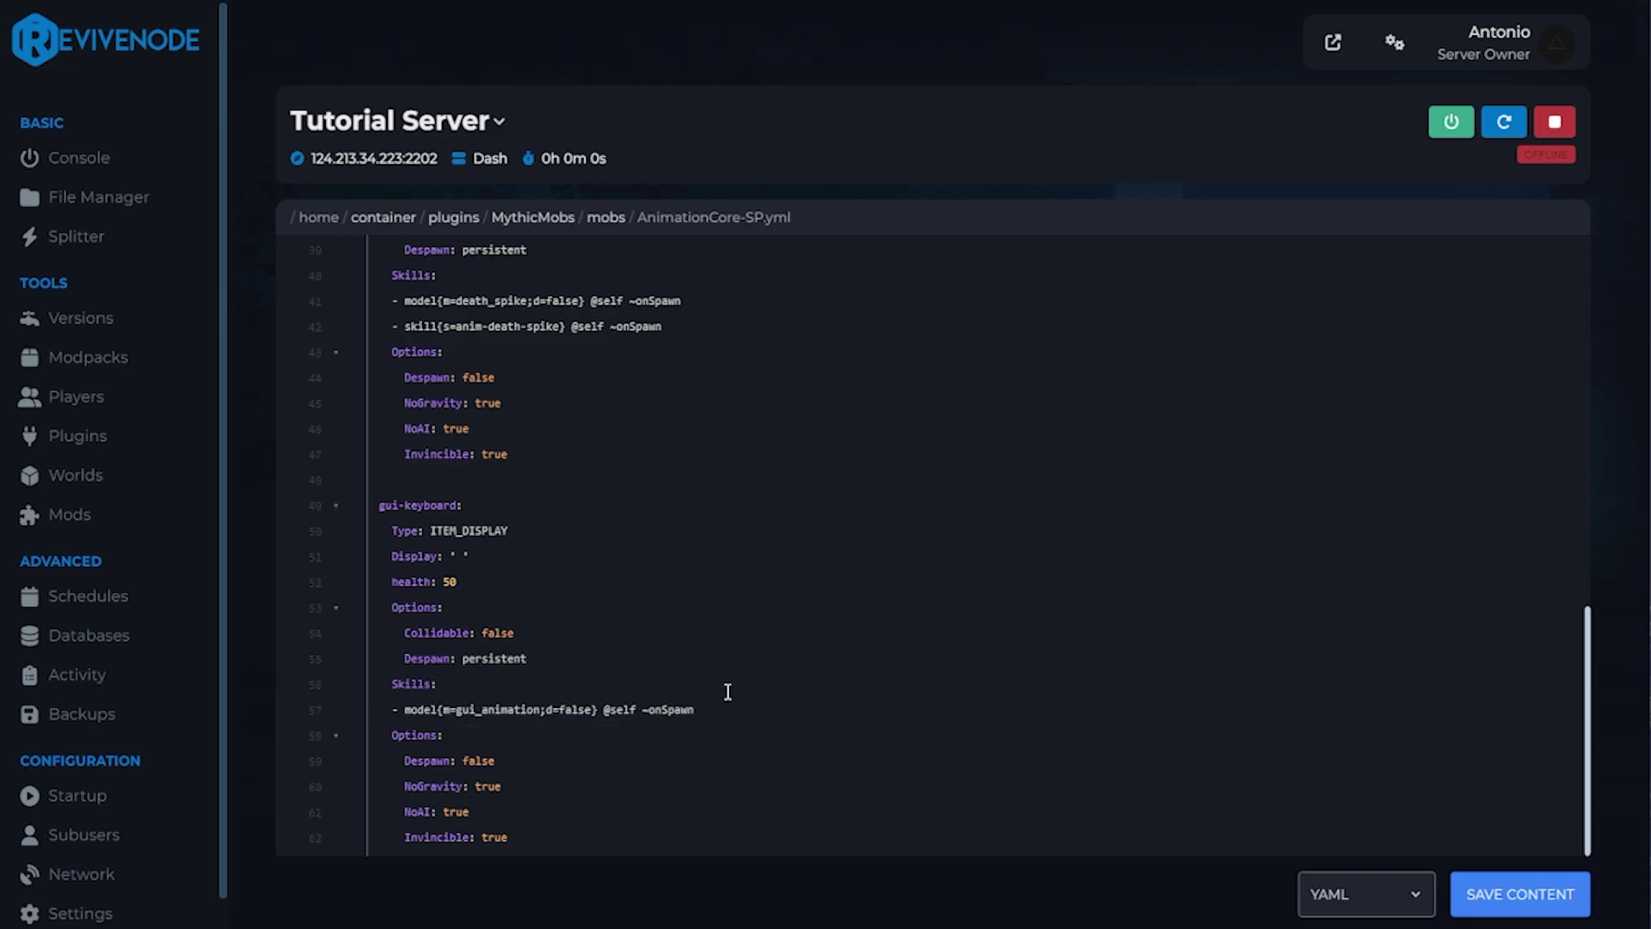
Save AnimationCore-SP.yml and check the gui-keyboard mob name.
{"action": "left_click", "coordinate": [1485, 895]}
{"action": "left_click", "coordinate": [585, 566]}
{"action": "left_click_drag", "start_coordinate": [457, 507], "coordinate": [349, 507]}
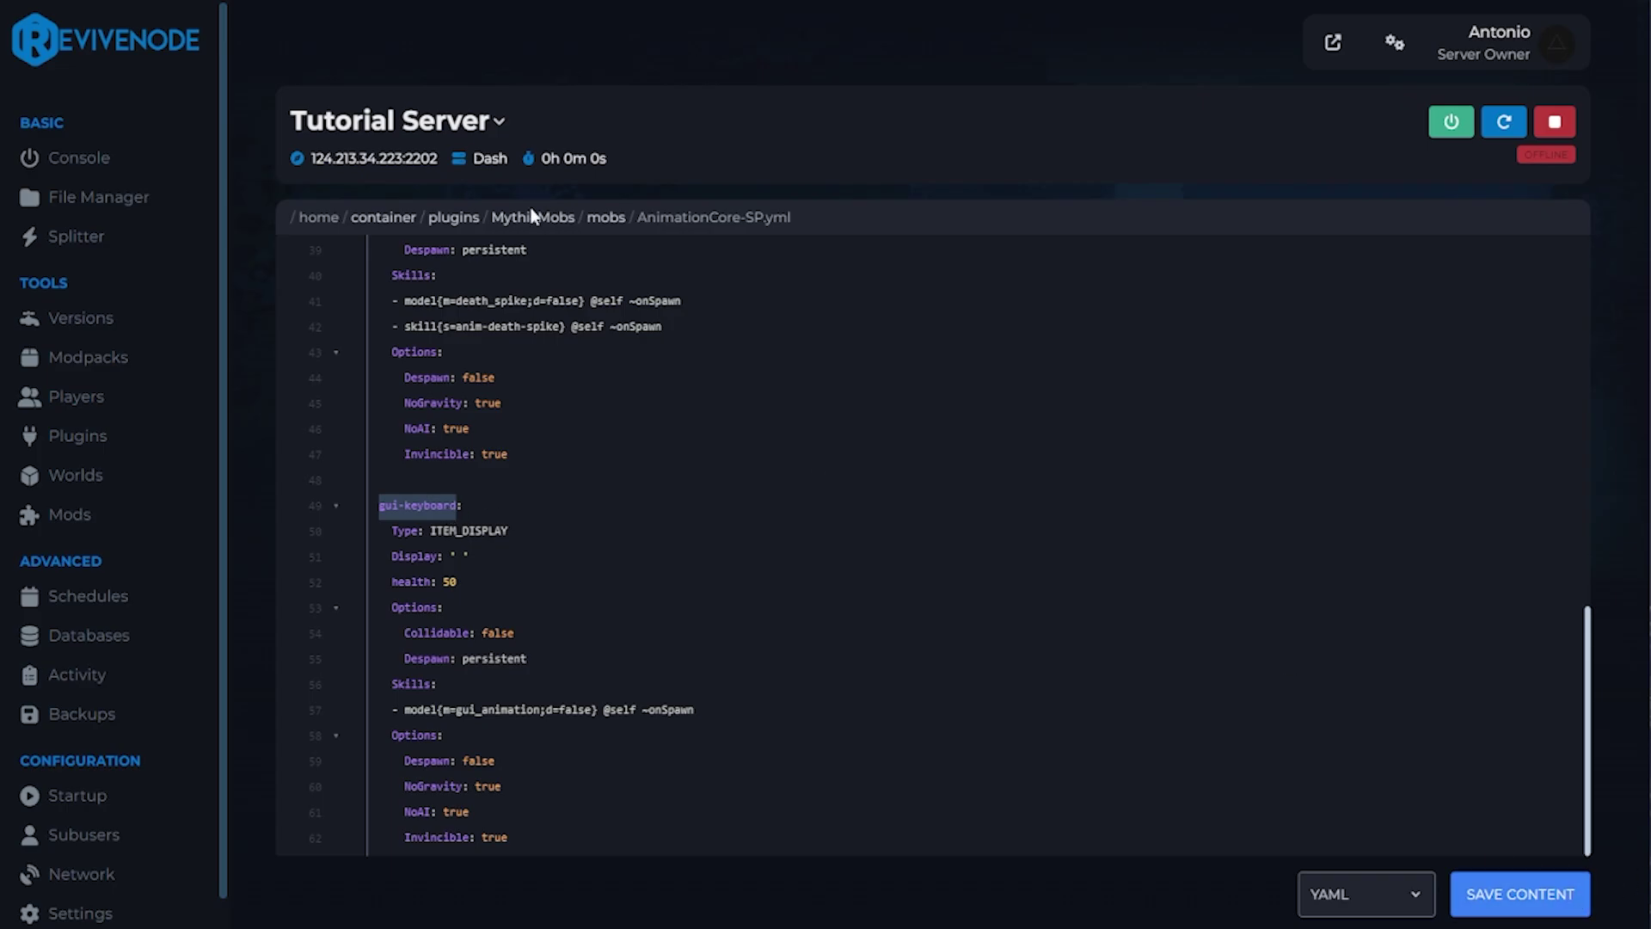
Open AnimationsCore's config.yml and review the permission message and defaultjoin setting.
{"action": "left_click", "coordinate": [453, 217]}
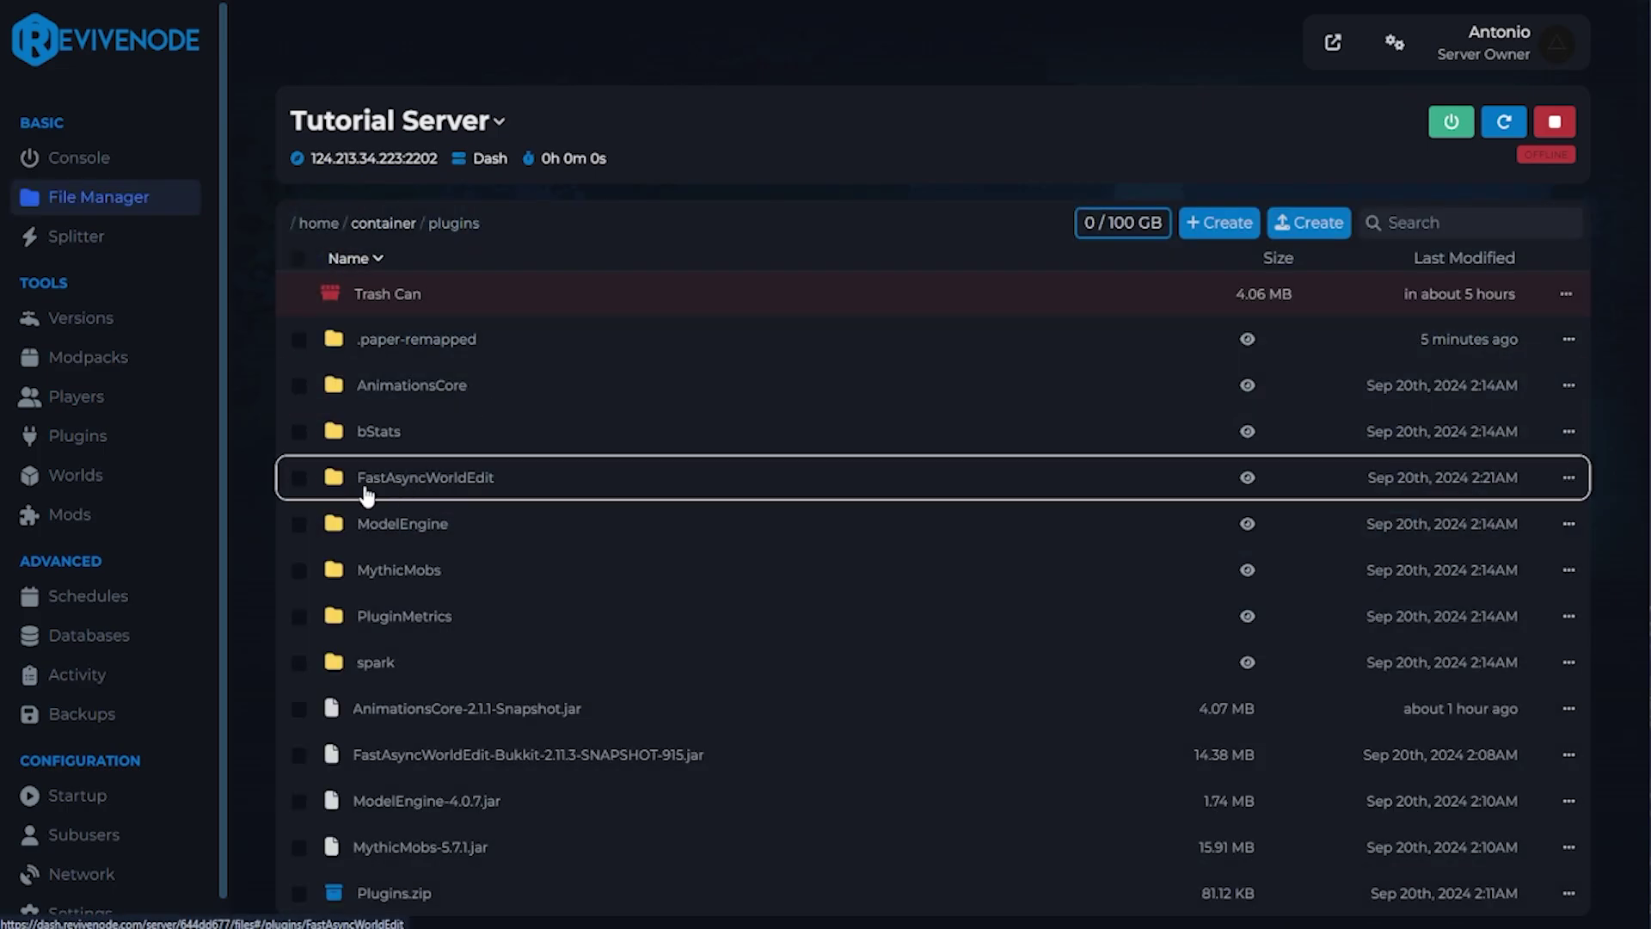
{"action": "left_click", "coordinate": [384, 387]}
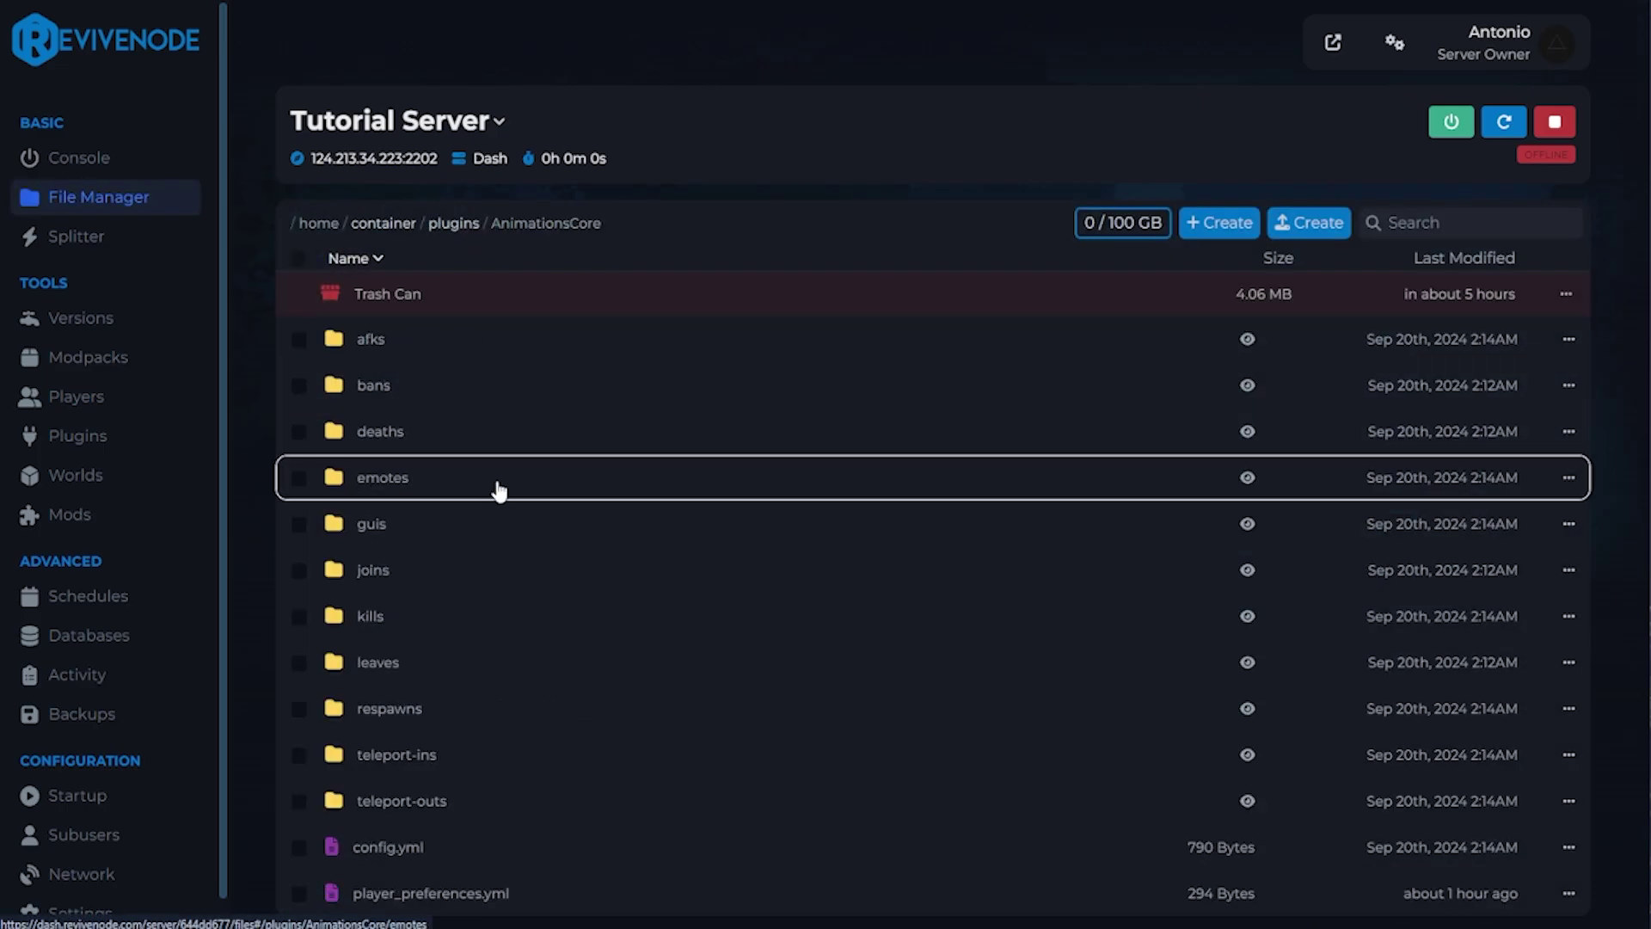
{"action": "left_click", "coordinate": [442, 848]}
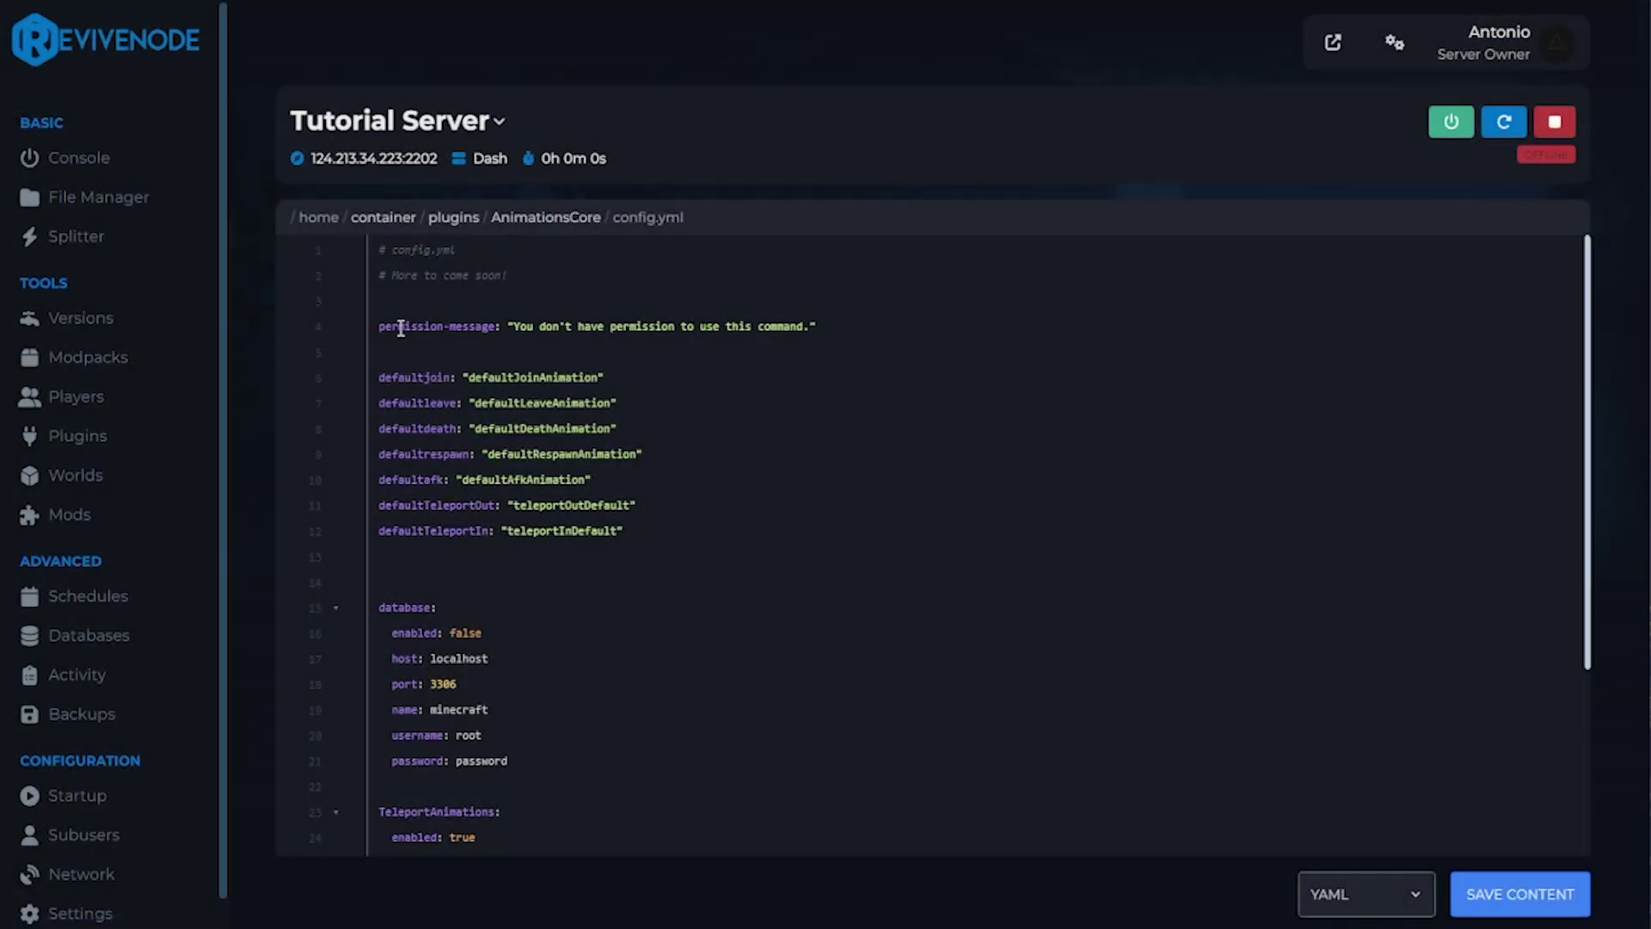
{"action": "left_click_drag", "start_coordinate": [520, 327], "coordinate": [806, 333]}
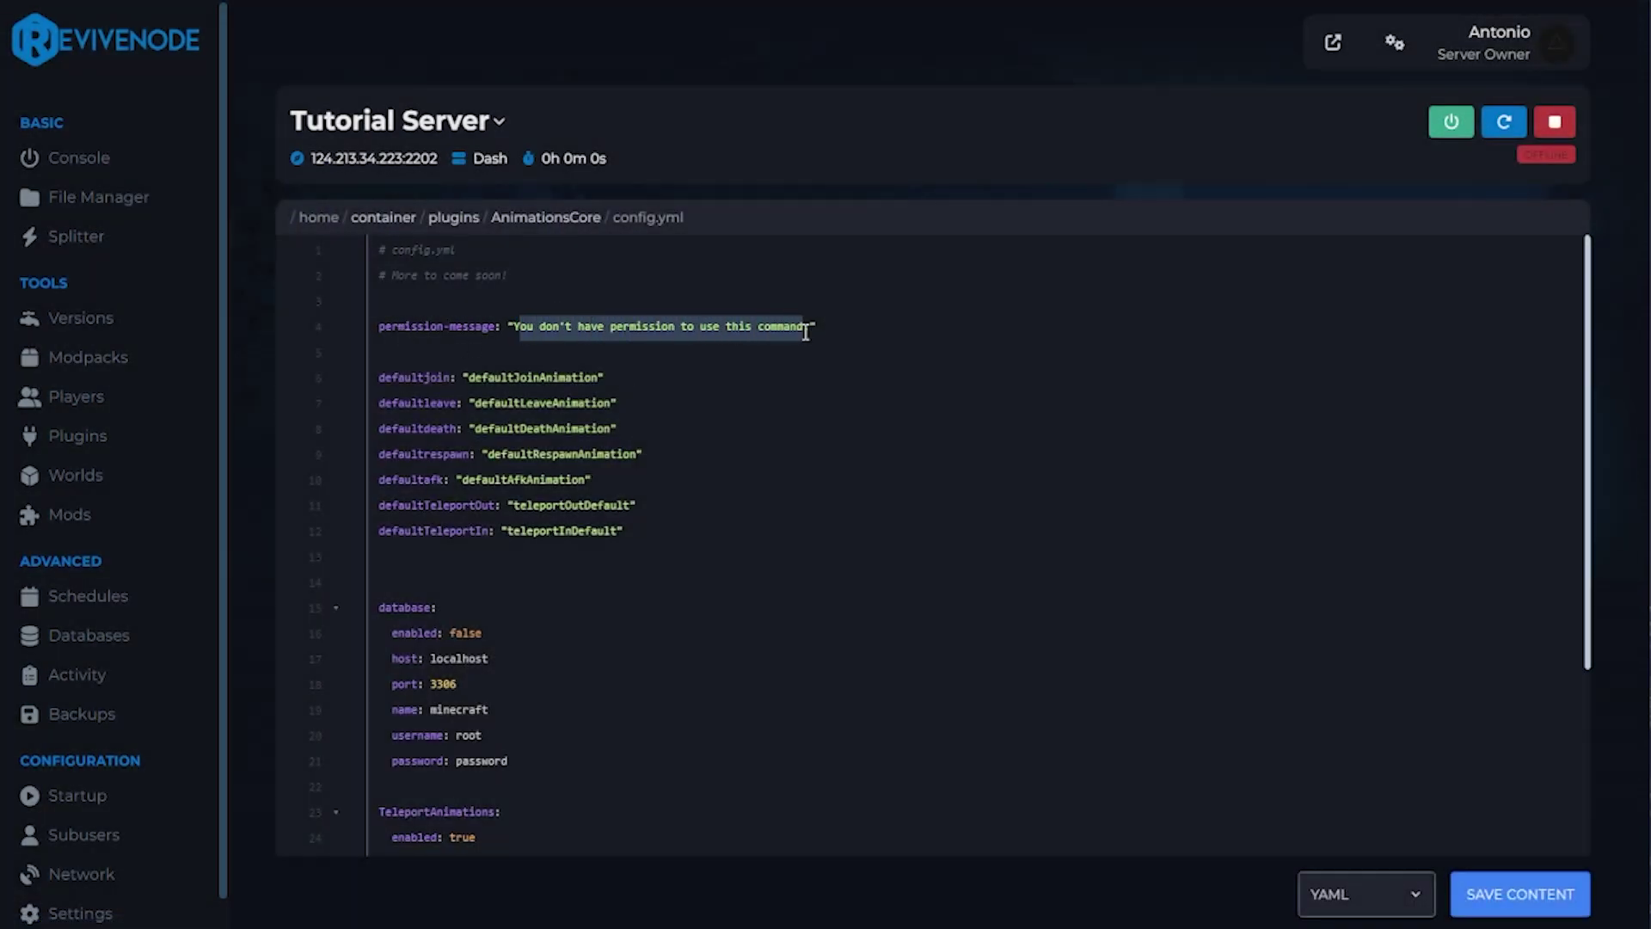
{"action": "left_click_drag", "start_coordinate": [382, 377], "coordinate": [457, 377]}
{"action": "left_click", "coordinate": [632, 376]}
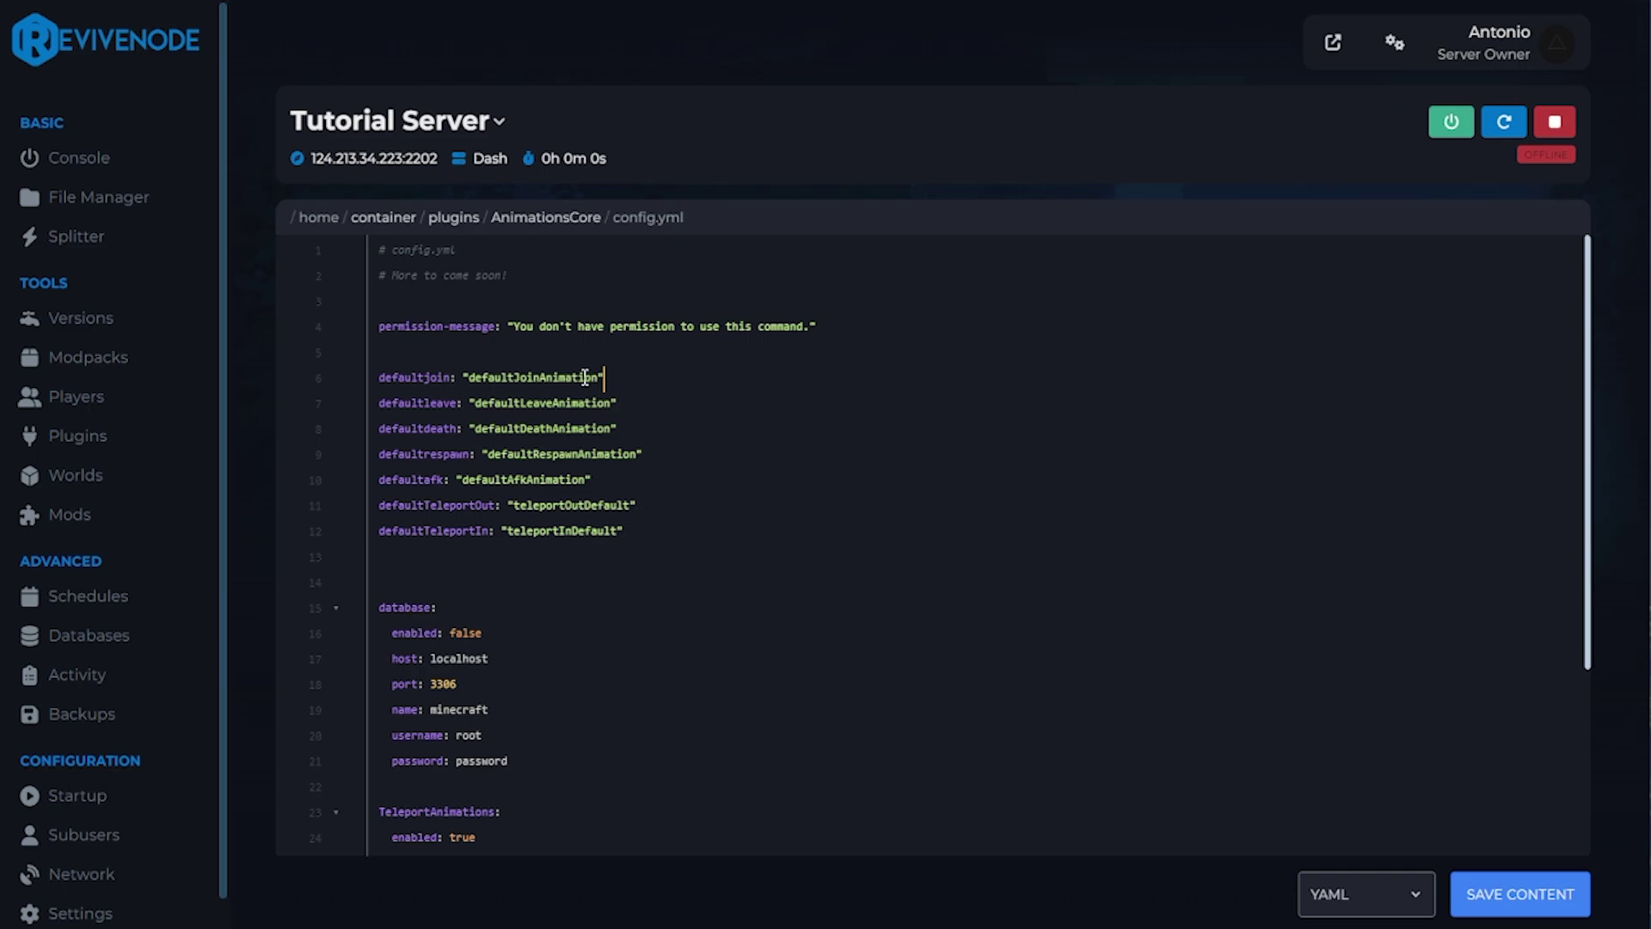
{"action": "key", "text": "shift+Home"}
Review the defaultrespawn, TeleportAnimations, trigger-on-join-event, JoinAnimDelay and AFKTimeout settings.
{"action": "left_click_drag", "start_coordinate": [748, 457], "coordinate": [377, 447]}
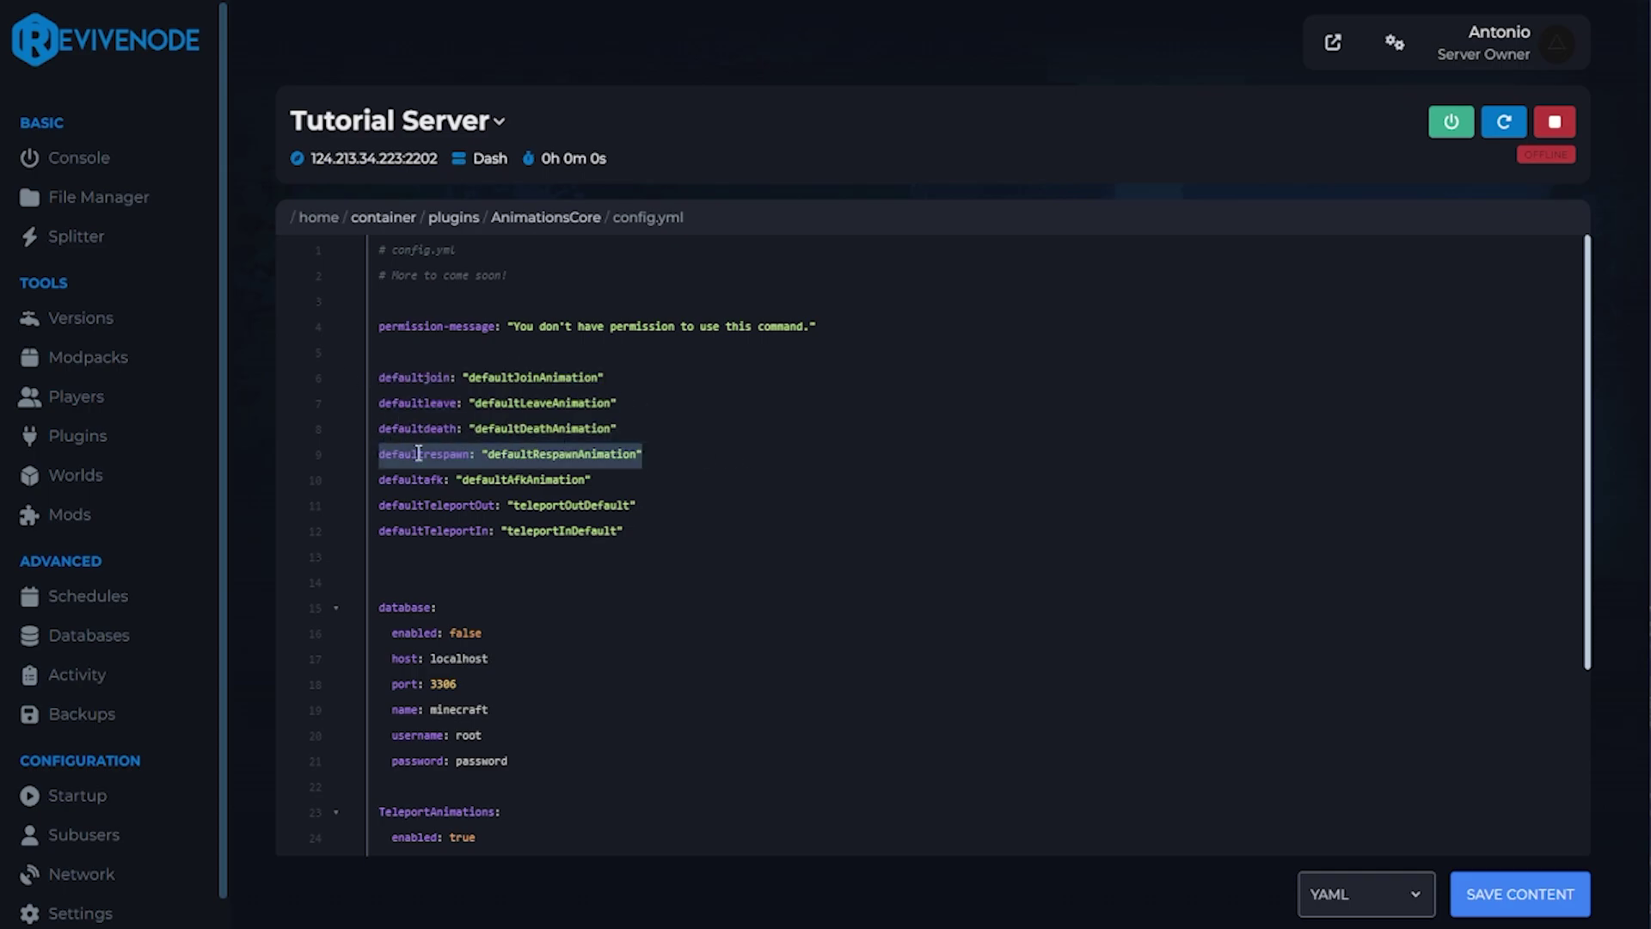
{"action": "scroll", "coordinate": [609, 516], "scroll_direction": "down", "scroll_amount": 3}
{"action": "left_click_drag", "start_coordinate": [597, 489], "coordinate": [355, 348]}
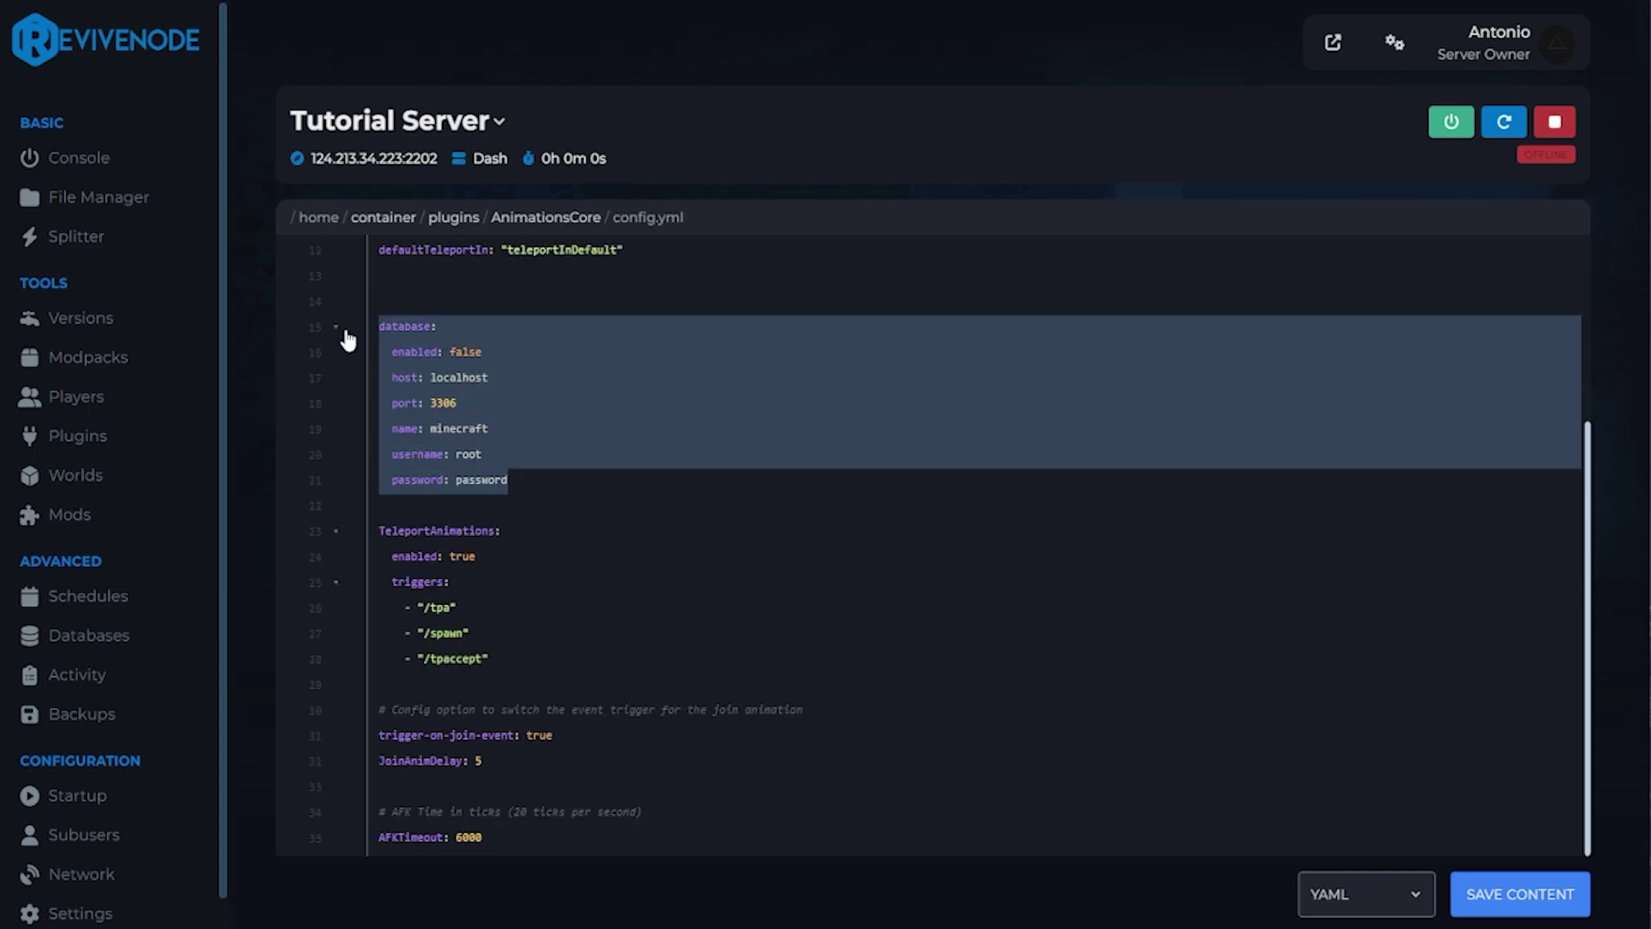
{"action": "left_click_drag", "start_coordinate": [518, 662], "coordinate": [362, 538]}
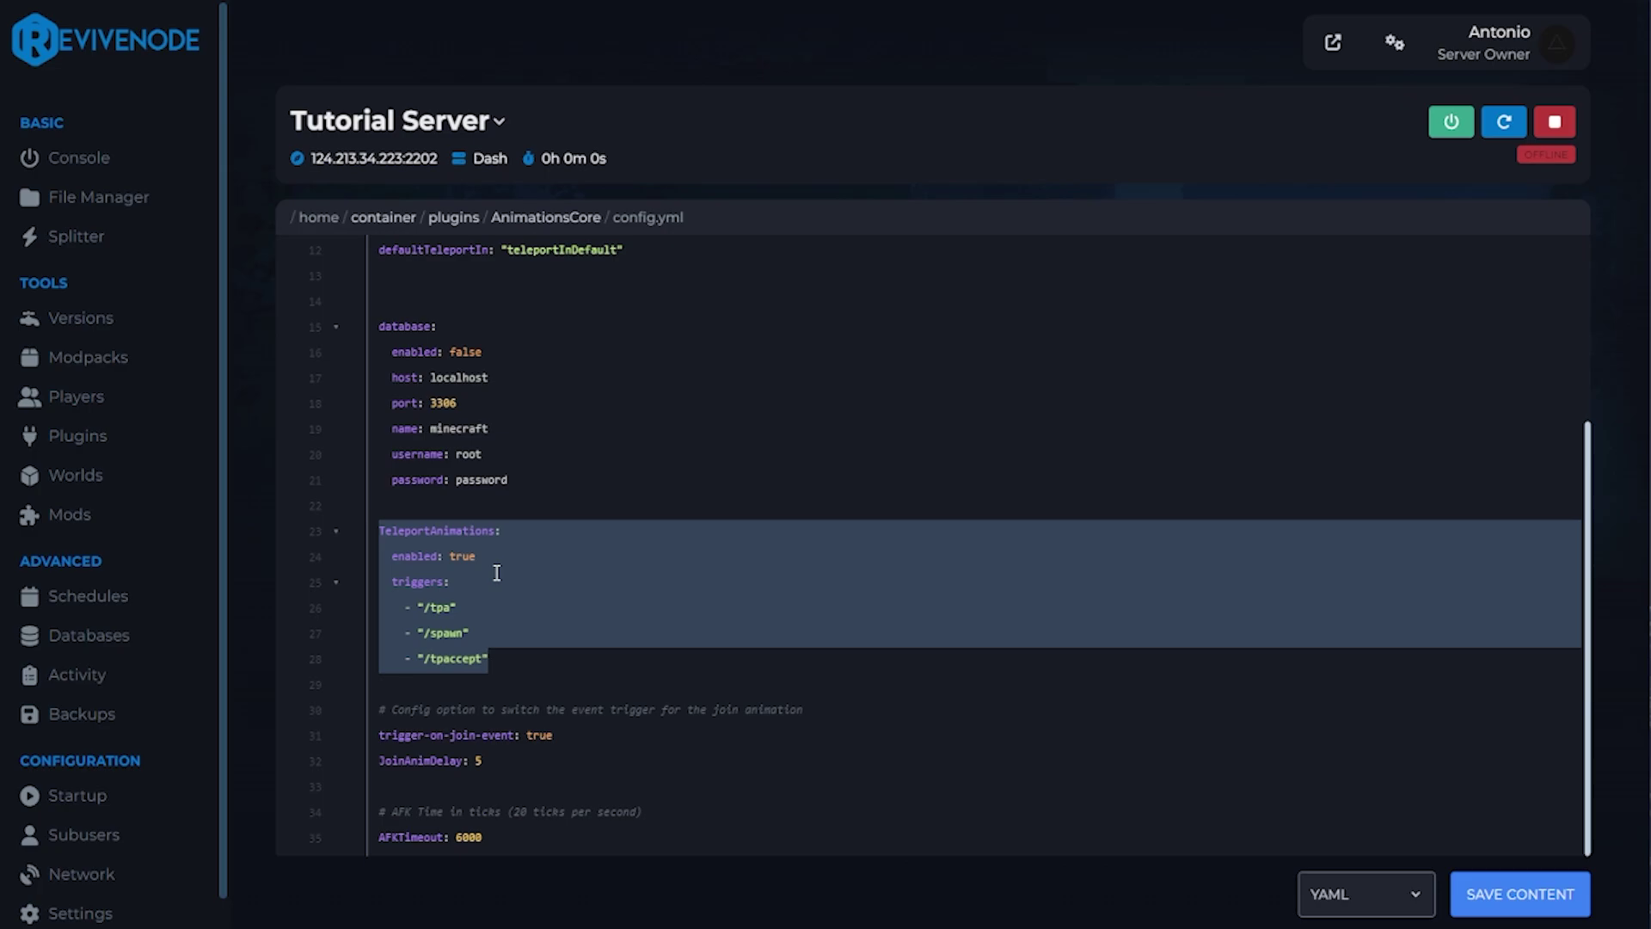
{"action": "left_click", "coordinate": [594, 682]}
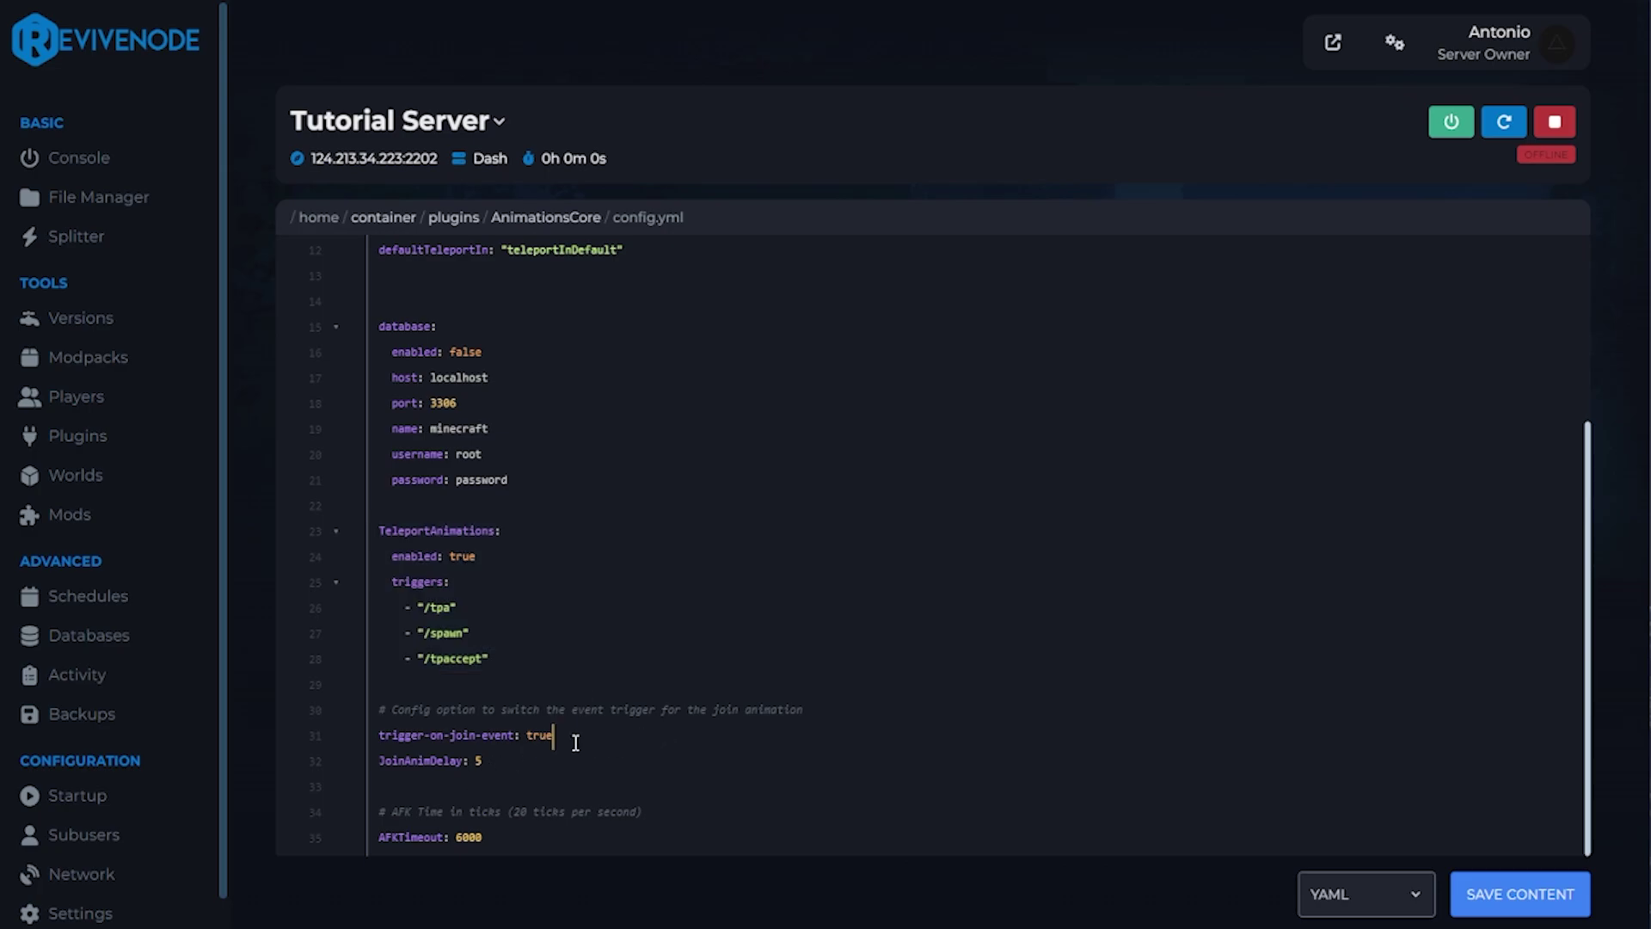
{"action": "left_click_drag", "start_coordinate": [575, 738], "coordinate": [353, 733]}
{"action": "left_click", "coordinate": [540, 764]}
{"action": "left_click_drag", "start_coordinate": [540, 765], "coordinate": [378, 762]}
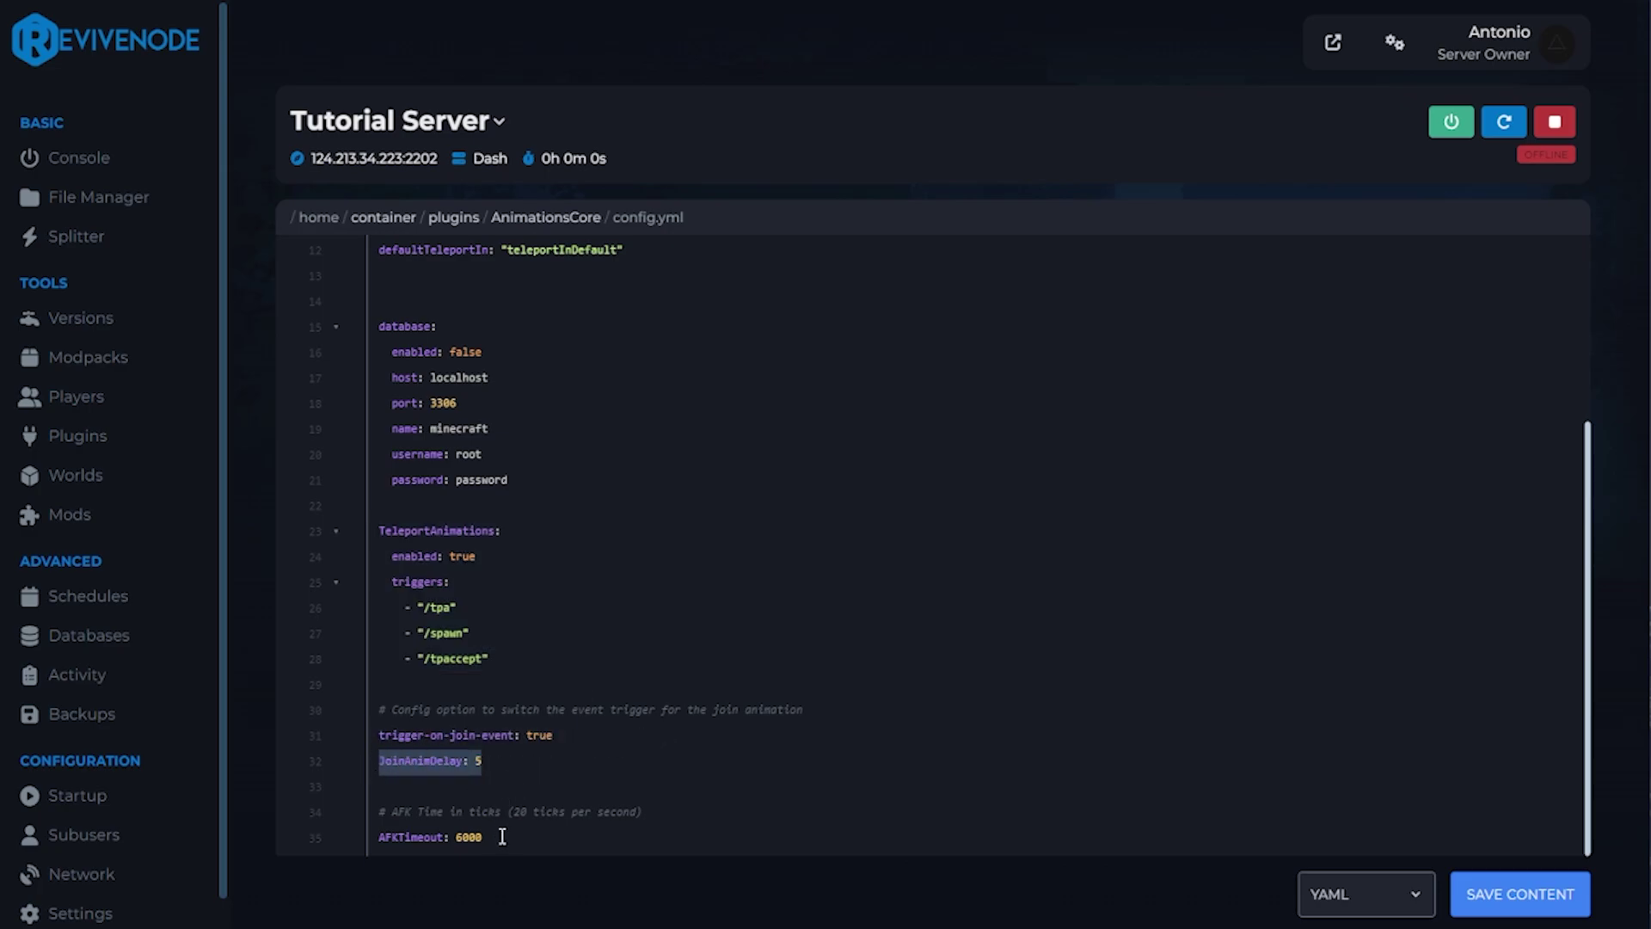
{"action": "left_click_drag", "start_coordinate": [522, 839], "coordinate": [375, 844]}
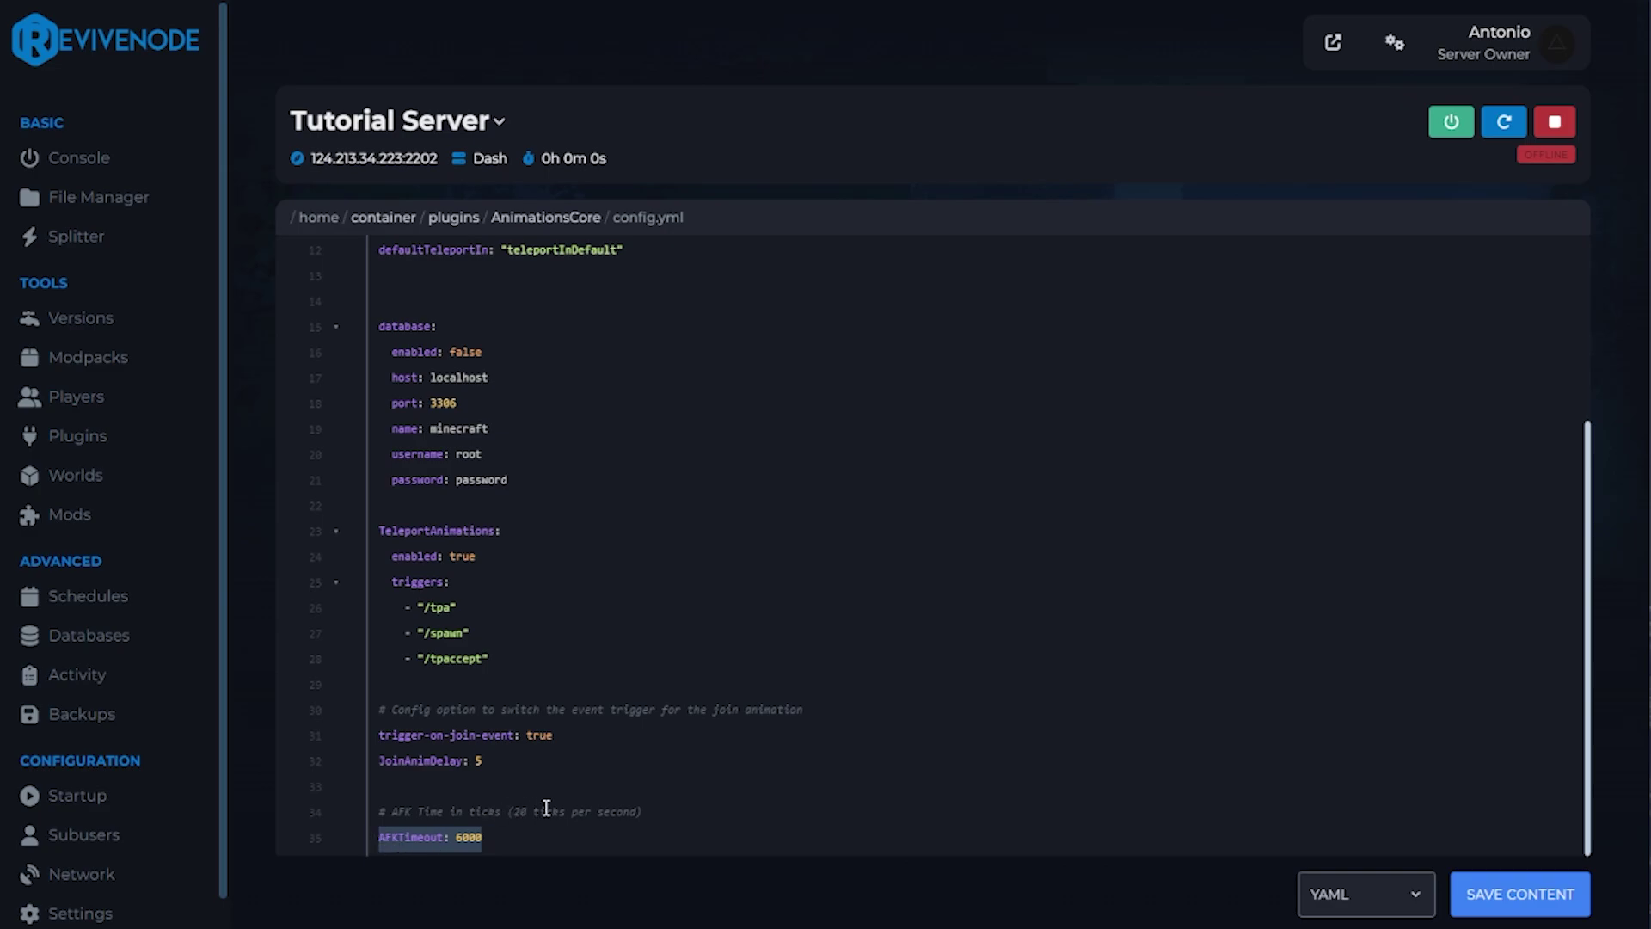
{"action": "left_click_drag", "start_coordinate": [505, 811], "coordinate": [637, 811]}
In guis/guis.yml, paste a copy of the flyaway animation entry on a new line.
{"action": "left_click", "coordinate": [546, 217]}
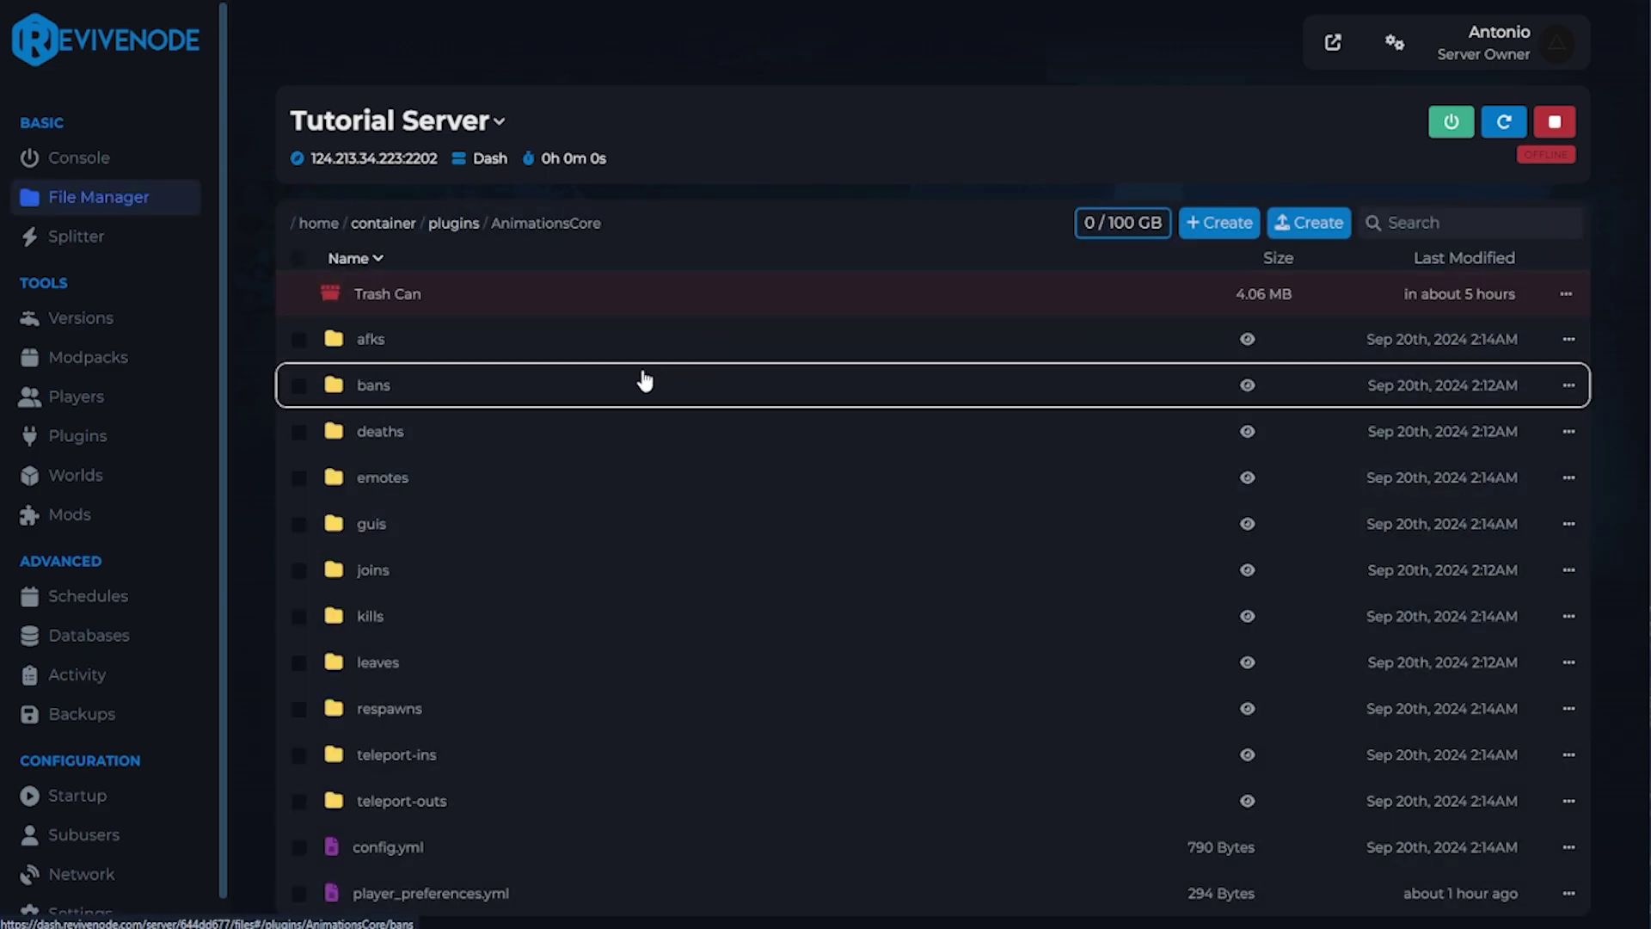
{"action": "left_click", "coordinate": [413, 529]}
{"action": "left_click", "coordinate": [383, 344]}
{"action": "left_click_drag", "start_coordinate": [384, 344], "coordinate": [286, 275]}
{"action": "key", "text": "ctrl+c"}
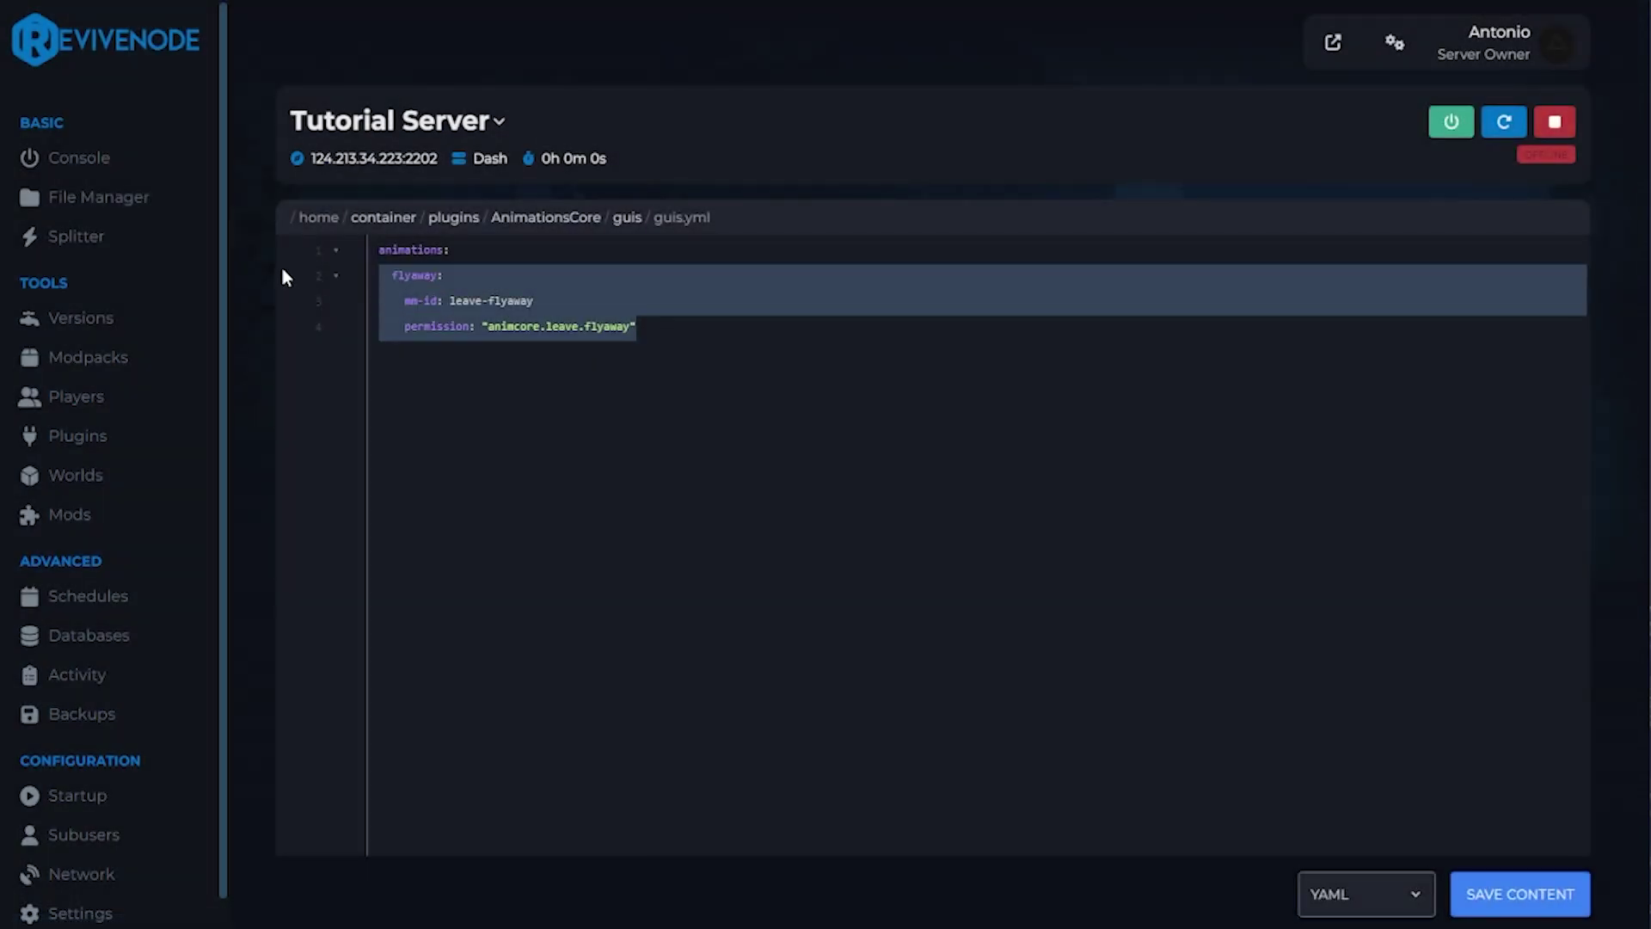
{"action": "left_click", "coordinate": [702, 348]}
{"action": "key", "text": "Return"}
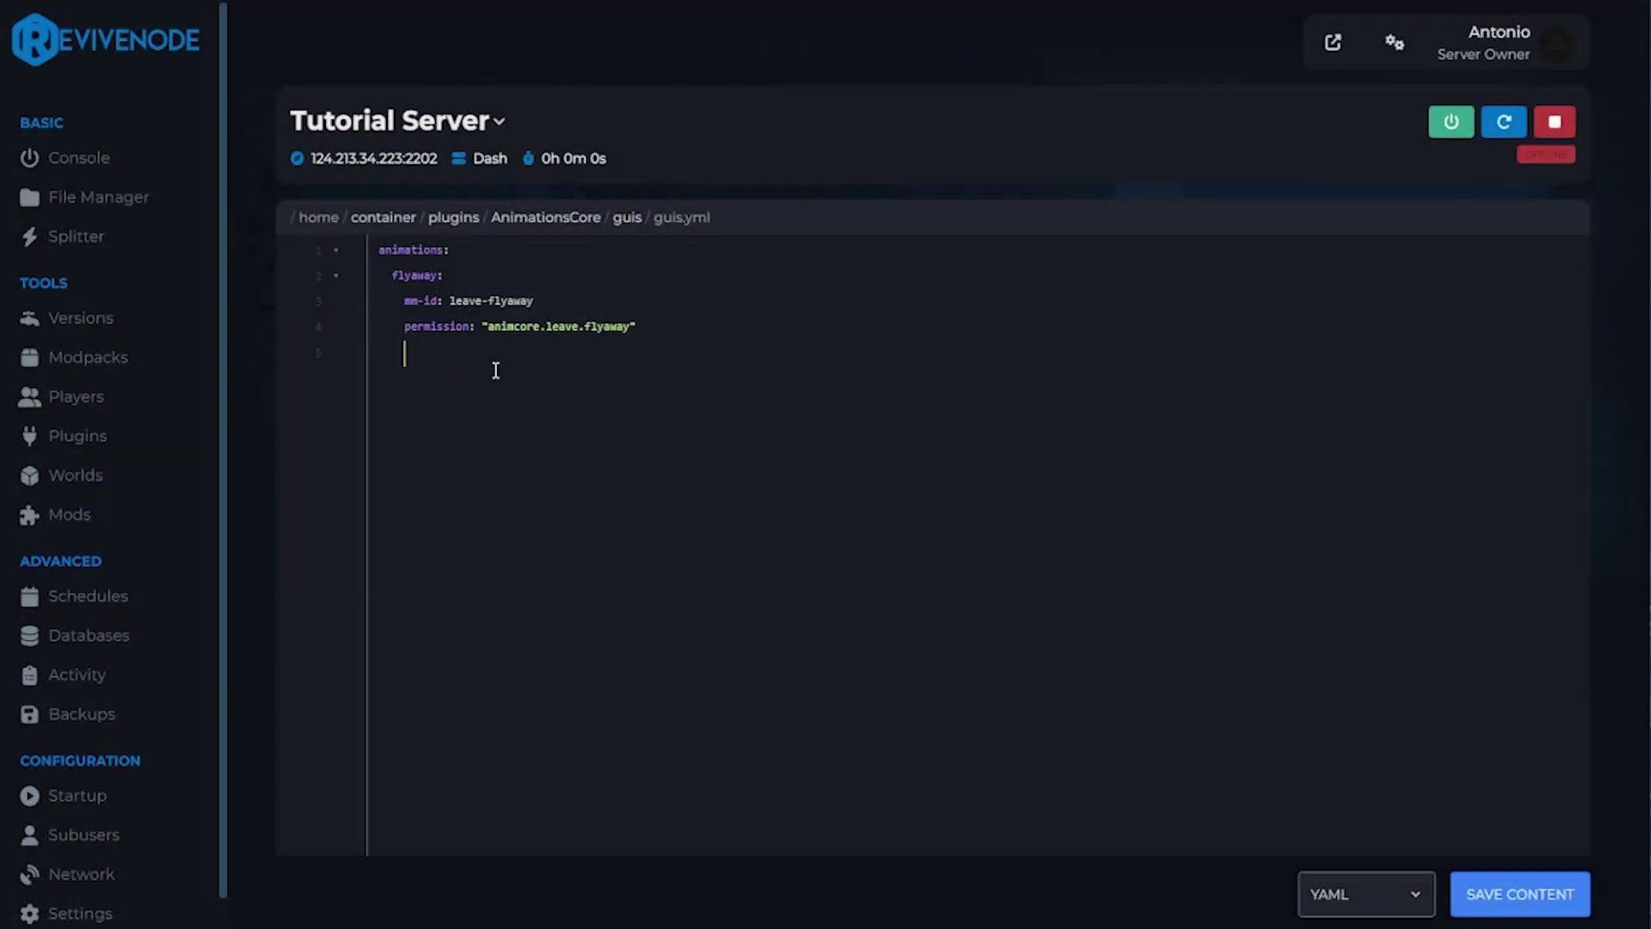
{"action": "left_click_drag", "start_coordinate": [495, 369], "coordinate": [286, 356]}
{"action": "key", "text": "BackSpace"}
{"action": "key", "text": "ctrl+v"}
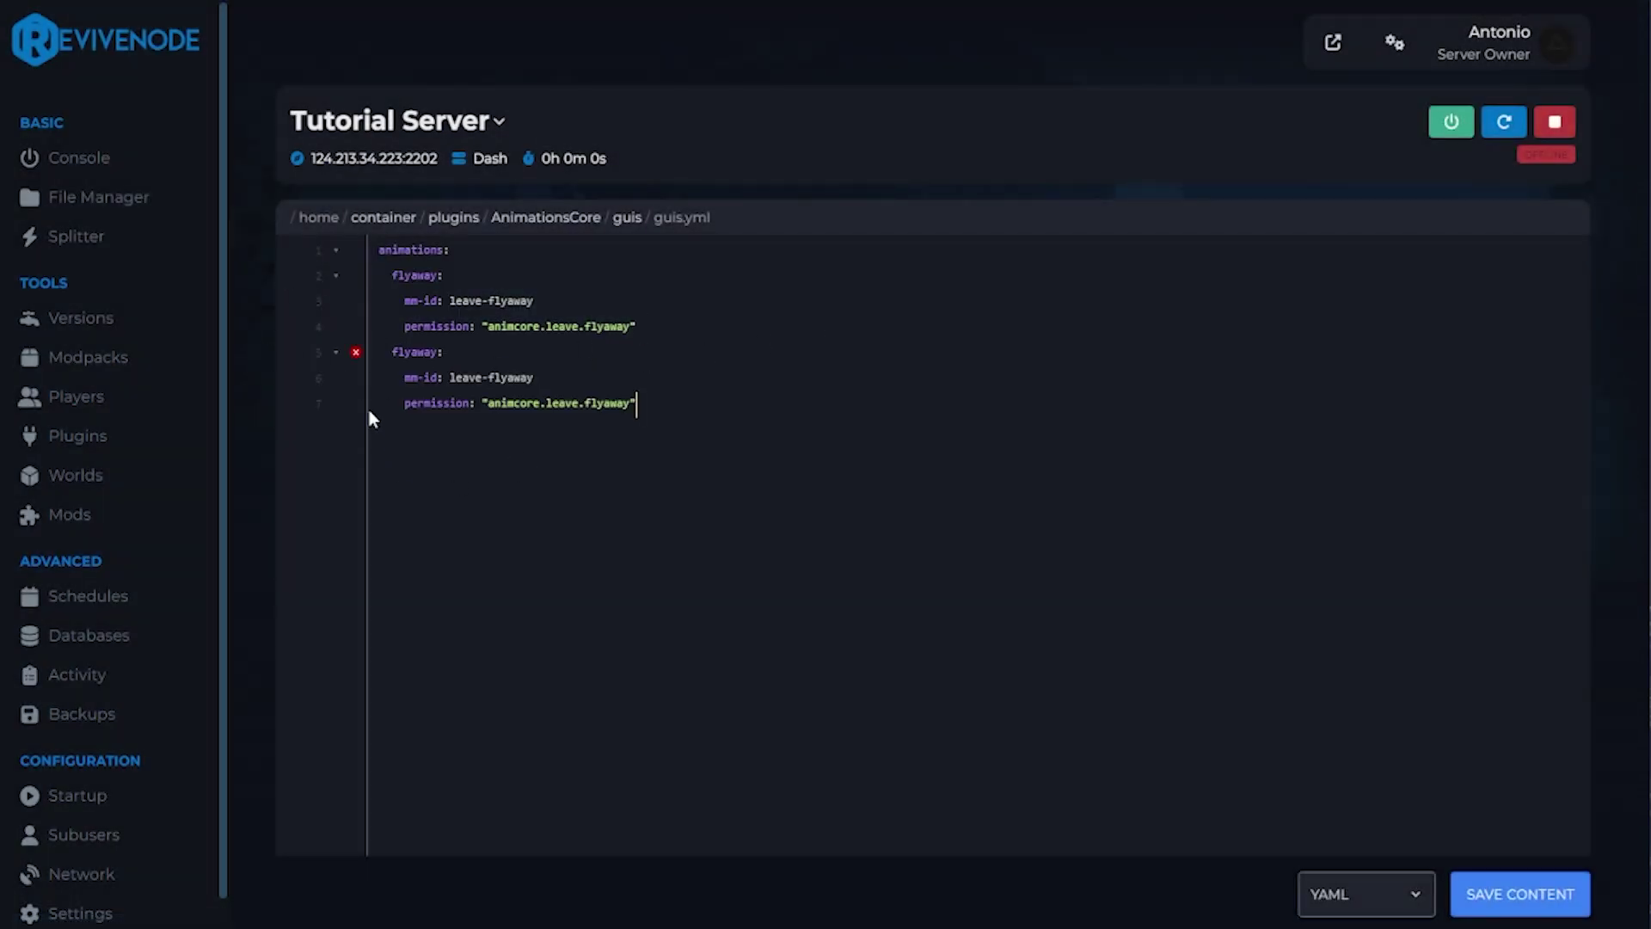
Rename the copy to guikeyboard with mm-id gui-keyboard and permission animcore.gui.keyboard.
{"action": "double_click", "coordinate": [417, 352]}
{"action": "key", "text": "BackSpace"}
{"action": "type", "text": "guikeyboard:"}
{"action": "left_click_drag", "start_coordinate": [535, 378], "coordinate": [442, 379]}
{"action": "type", "text": "gui-keyboard"}
{"action": "left_click_drag", "start_coordinate": [631, 402], "coordinate": [595, 401]}
{"action": "left_click", "coordinate": [559, 403]}
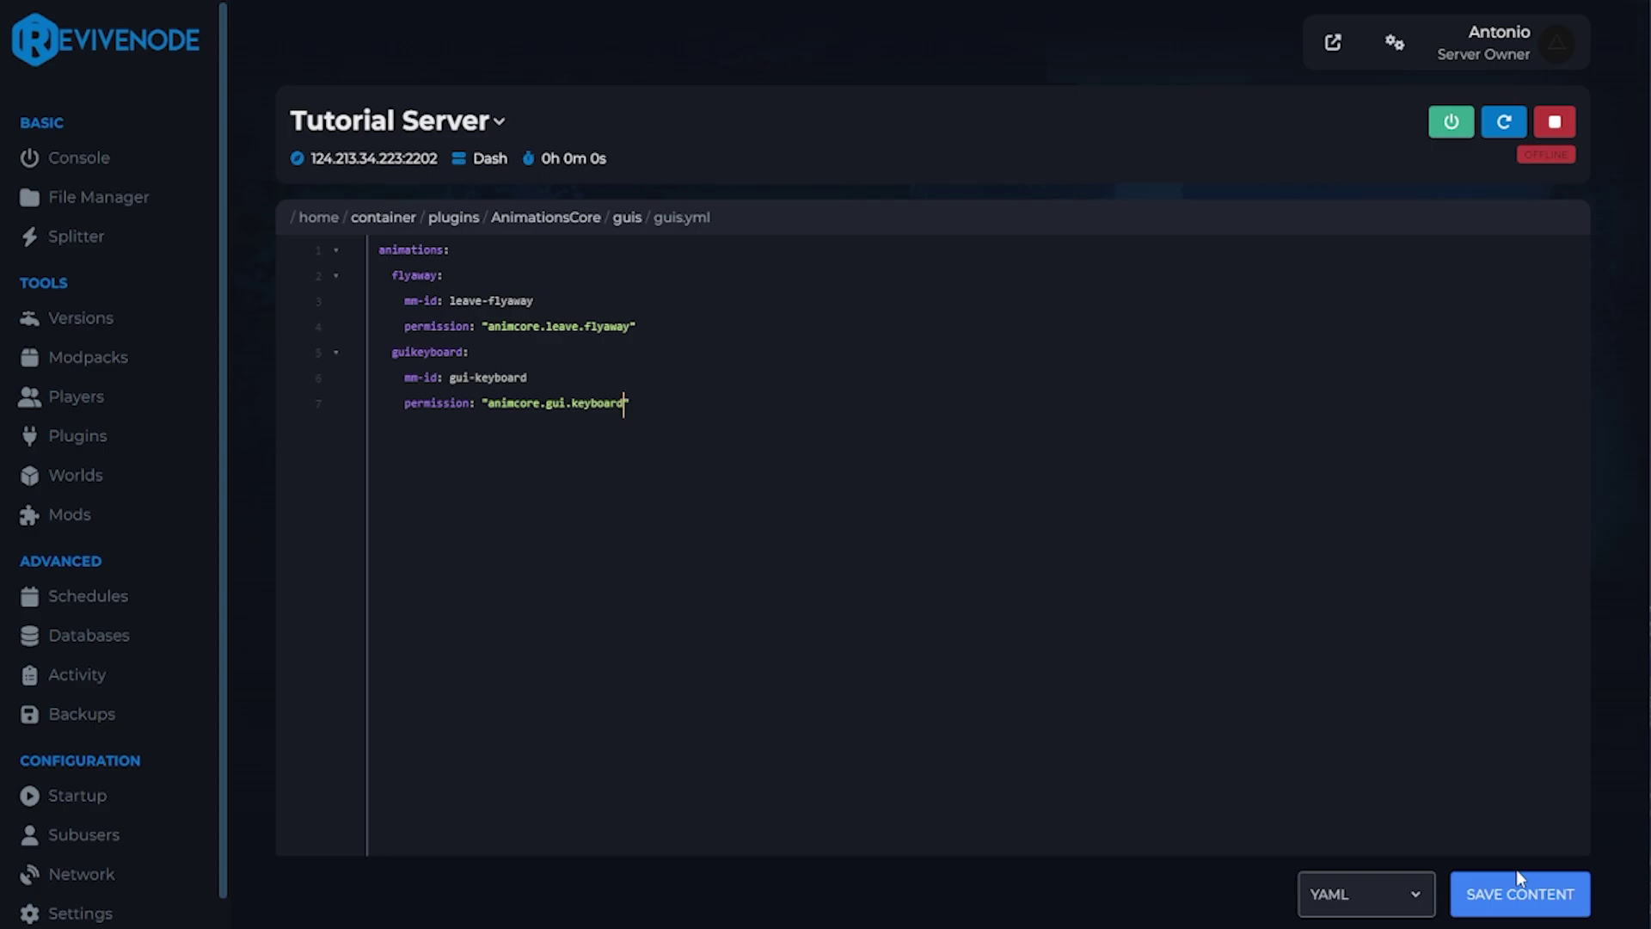
Save guis.yml and verify the animcore.gui.keyboard permission.
{"action": "left_click", "coordinate": [1505, 893]}
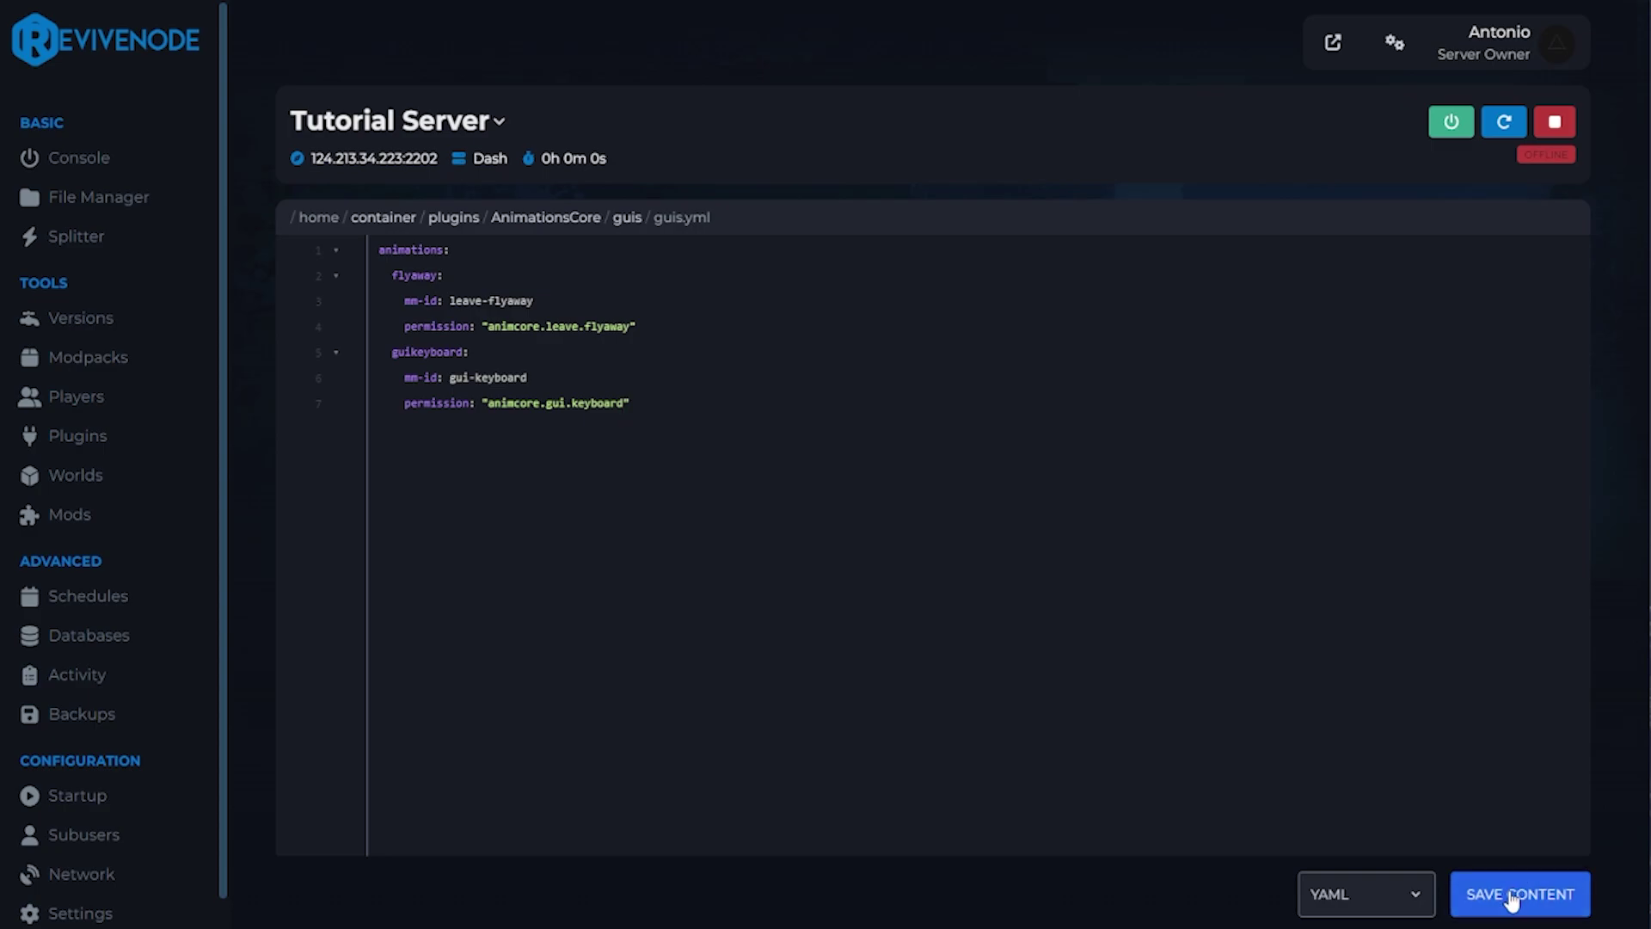
{"action": "left_click", "coordinate": [616, 406]}
{"action": "left_click_drag", "start_coordinate": [497, 410], "coordinate": [488, 406]}
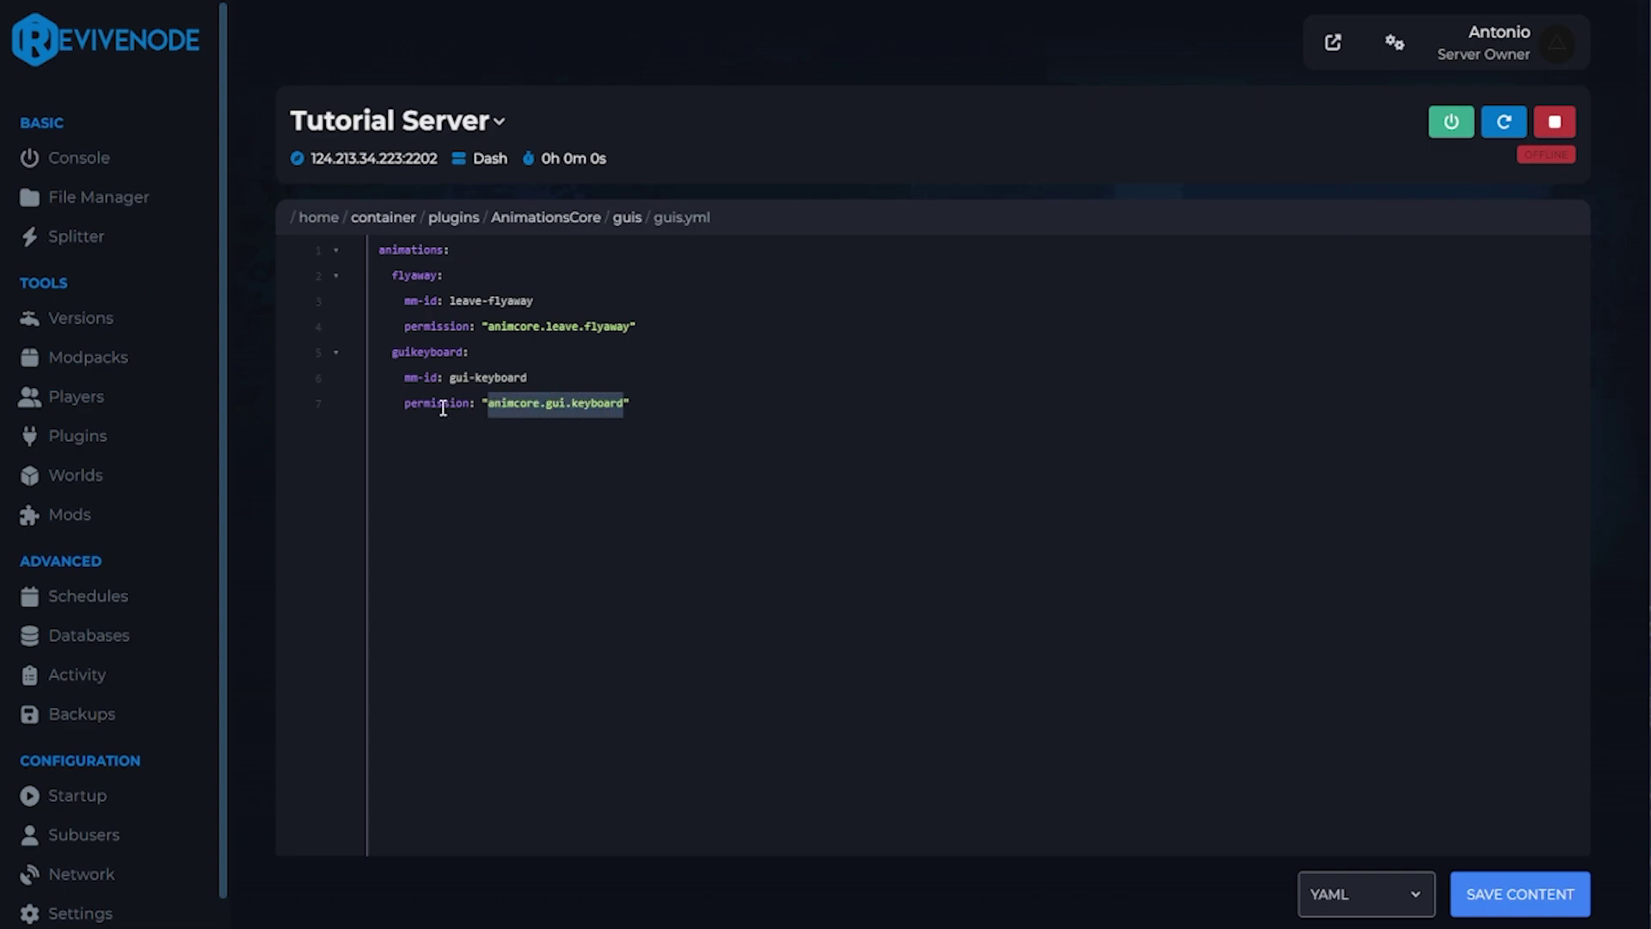
Start the server, run /animcore test gui guikeyboard on the player, and watch in third-person view.
{"action": "left_click", "coordinate": [1451, 121]}
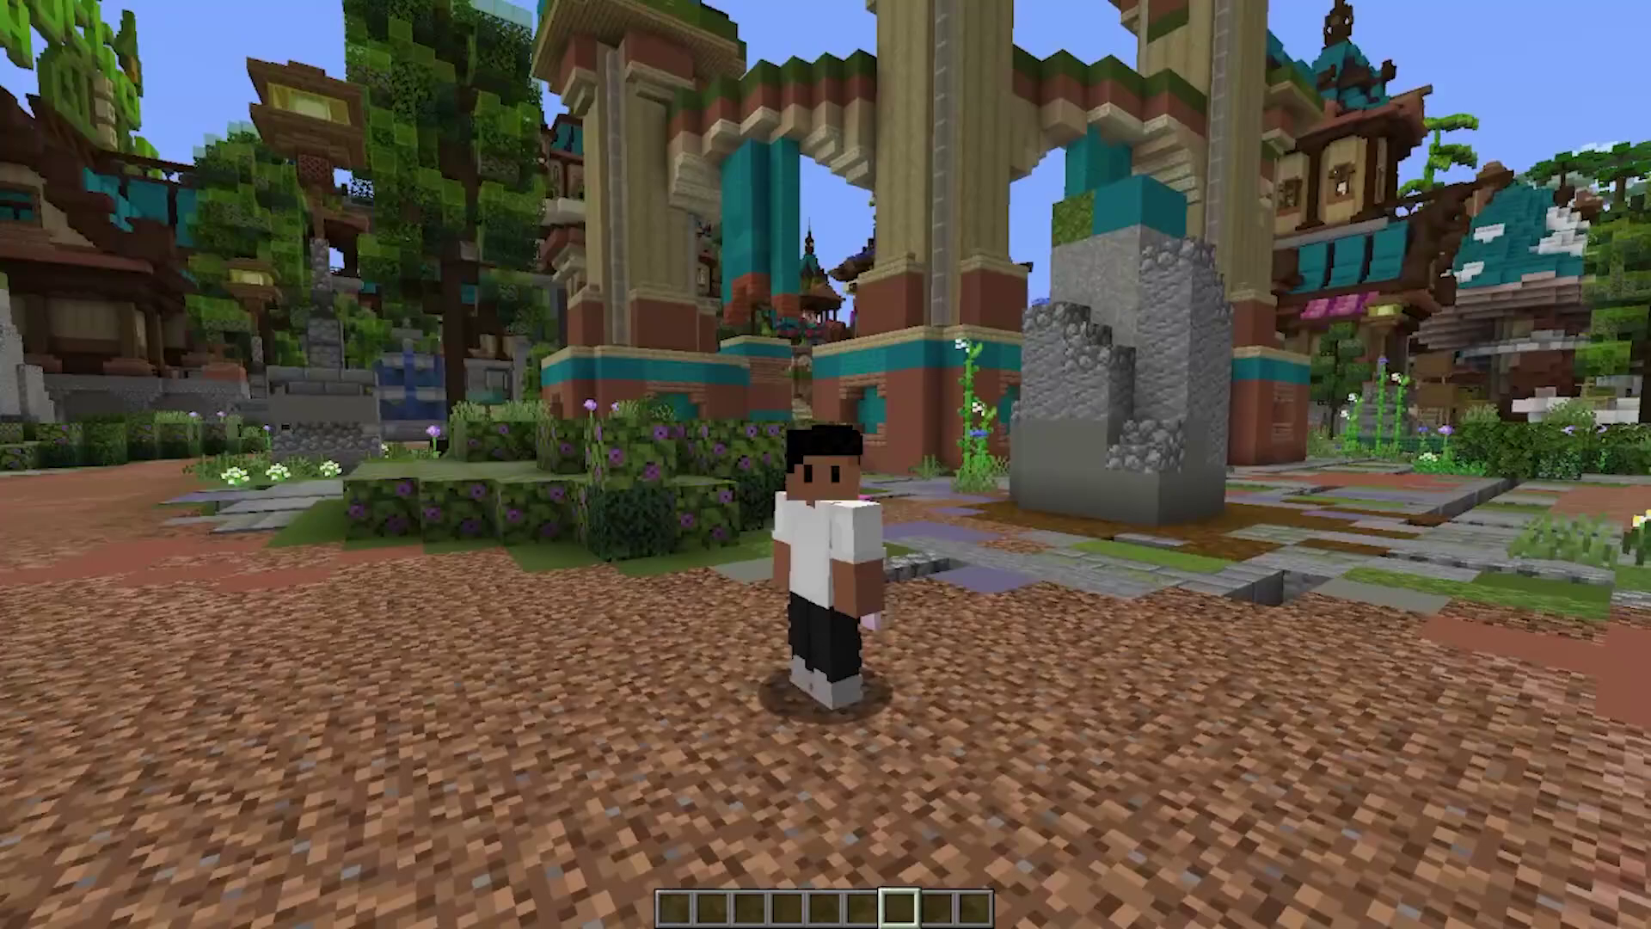
{"action": "key", "text": "t"}
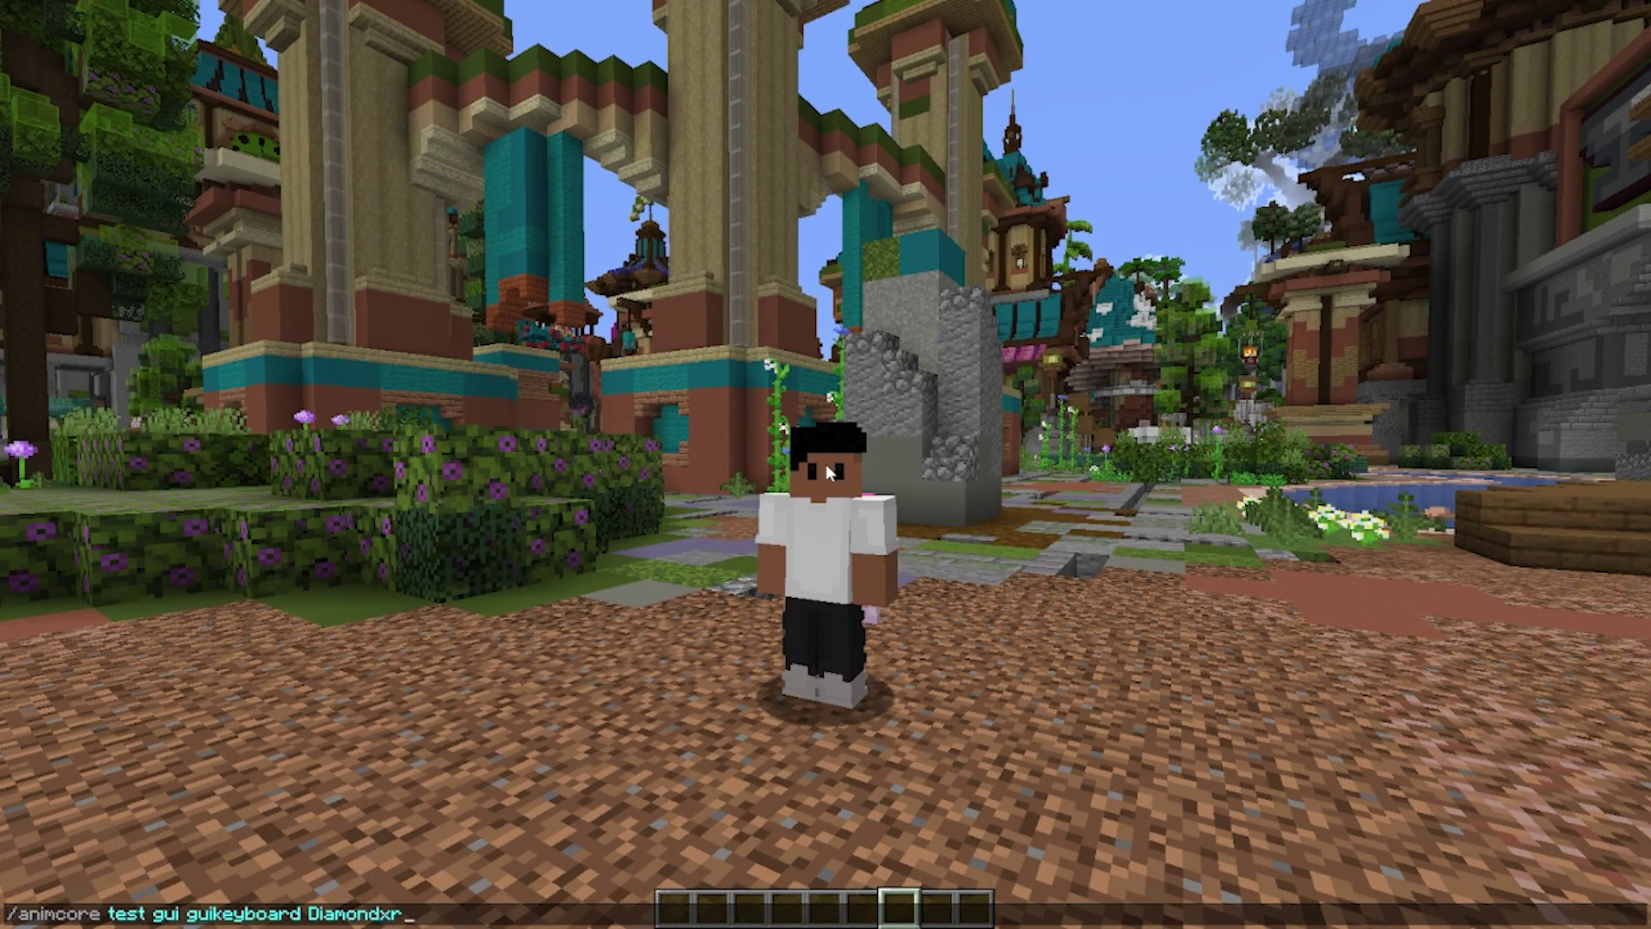
{"action": "key", "text": "Return"}
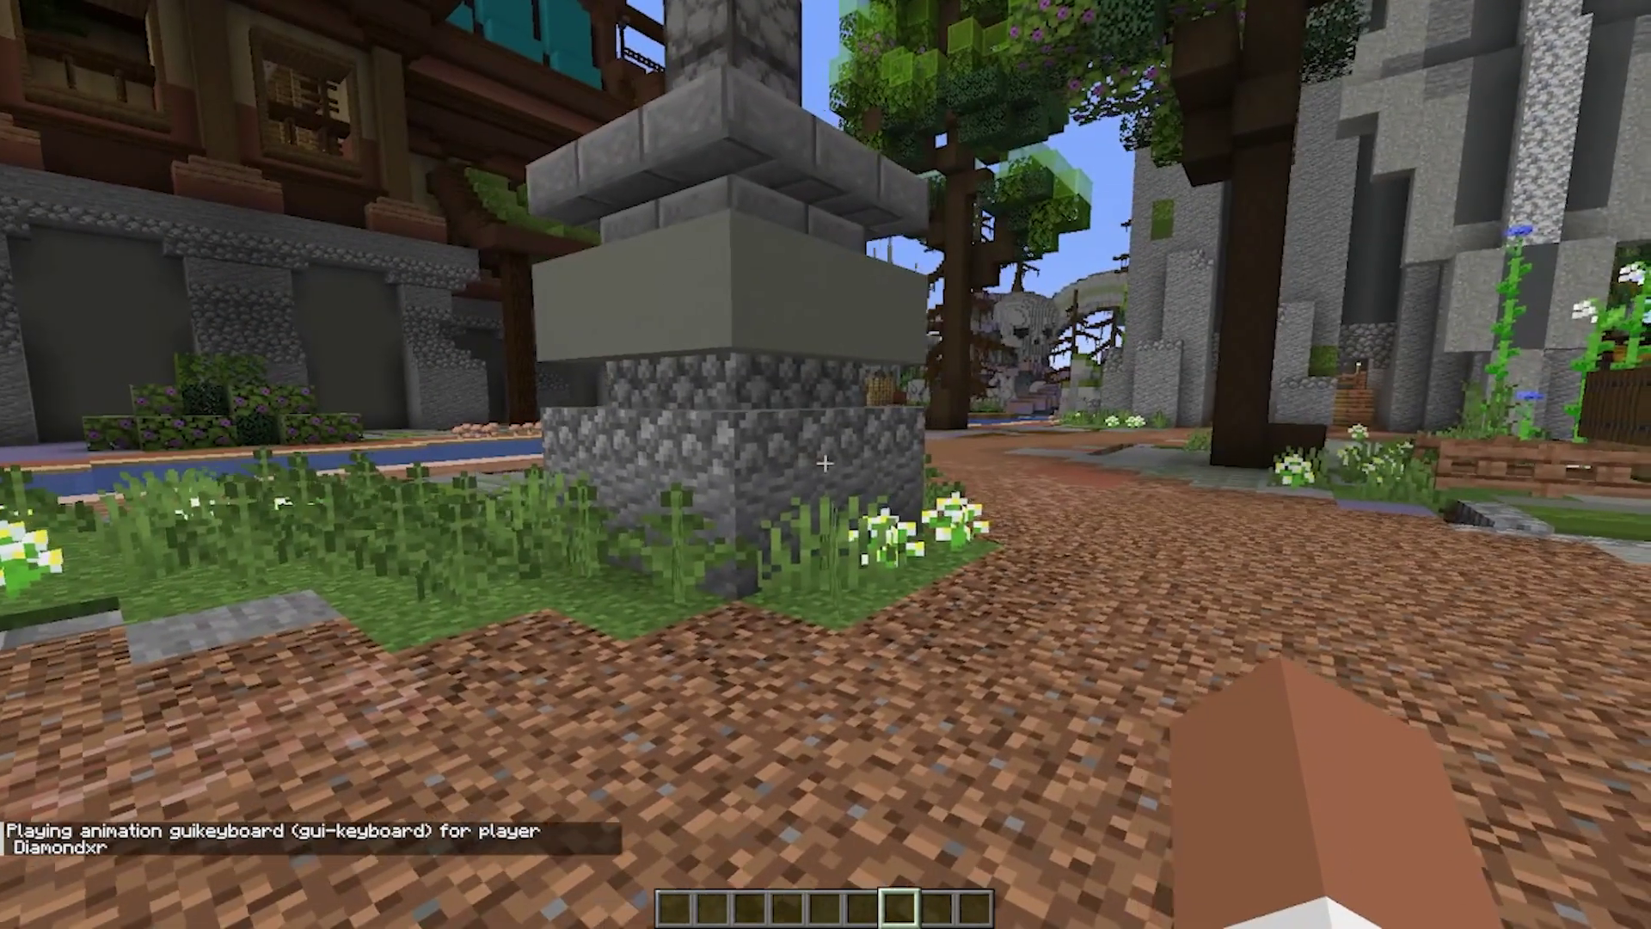
{"action": "key", "text": "F5"}
{"action": "key", "text": "F5"}
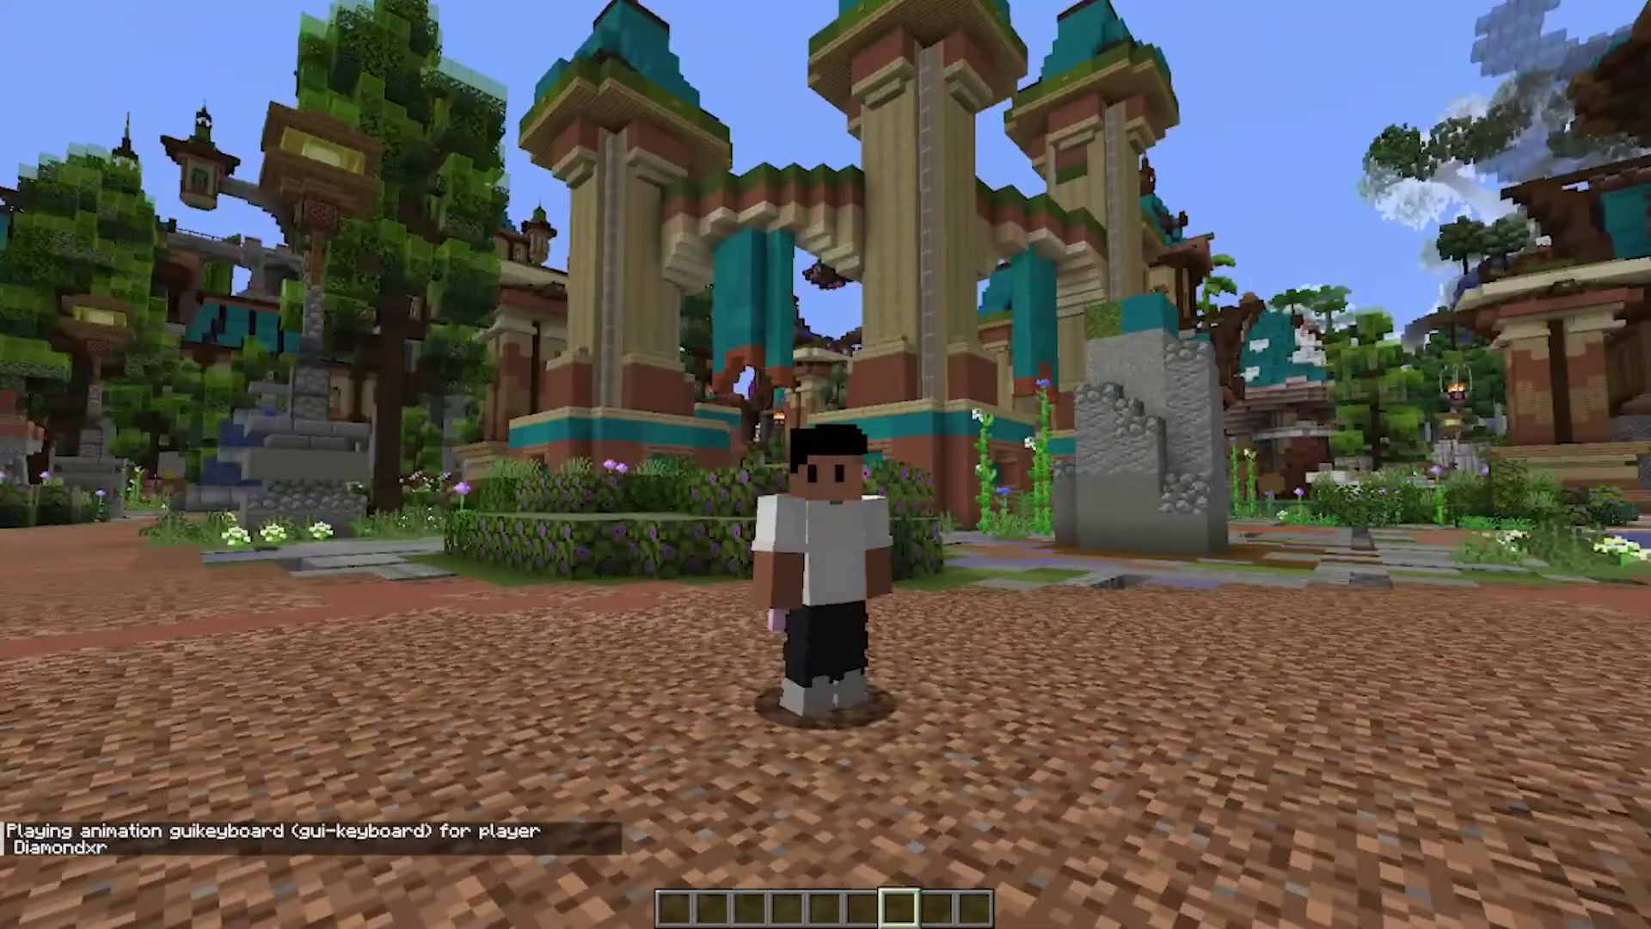